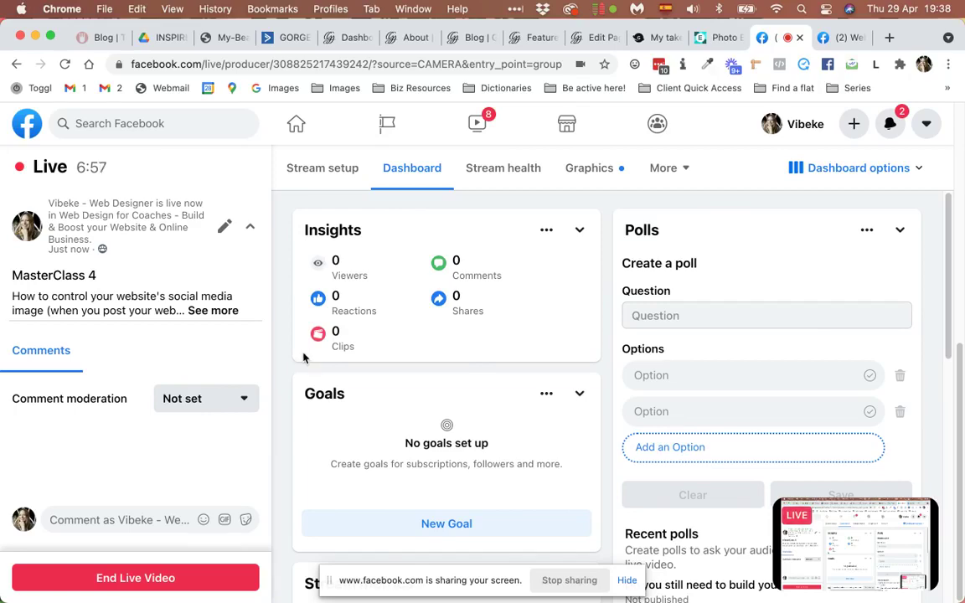
- Switch Chrome to the WordPress Dashboard tab to show the site's admin dashboard
{"action": "left_click", "coordinate": [343, 37]}
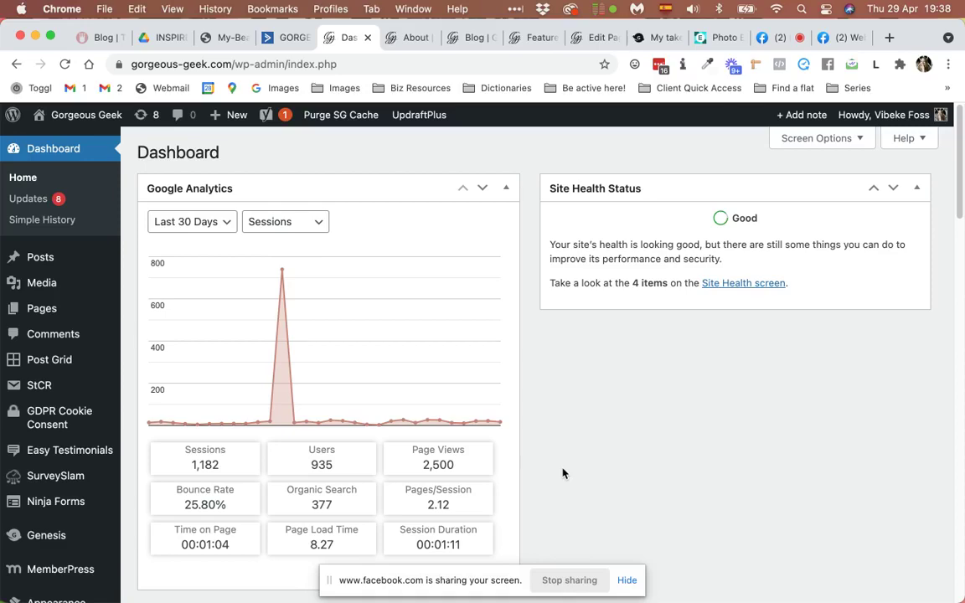
- Glance at the class notes in TextEdit, then return to Chrome
{"action": "key", "text": "cmd+Tab"}
{"action": "key", "text": "super+Tab"}
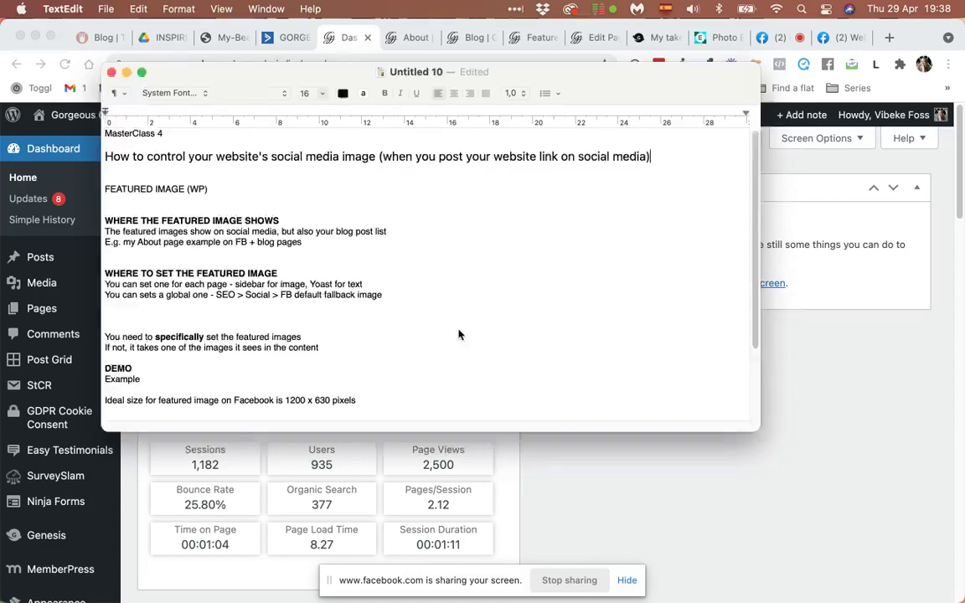
{"action": "key", "text": "super+Tab"}
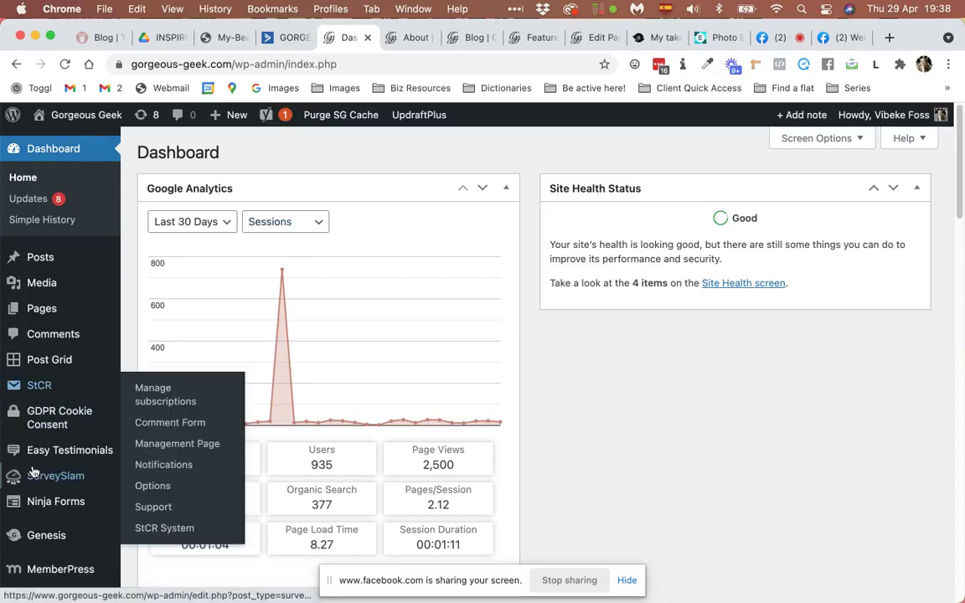
- Open Pages > All Pages and scroll through the 153-page list
{"action": "scroll", "coordinate": [34, 471], "scroll_direction": "down", "scroll_amount": 3}
{"action": "scroll", "coordinate": [34, 460], "scroll_direction": "down", "scroll_amount": 2}
{"action": "scroll", "coordinate": [26, 532], "scroll_direction": "up", "scroll_amount": 4}
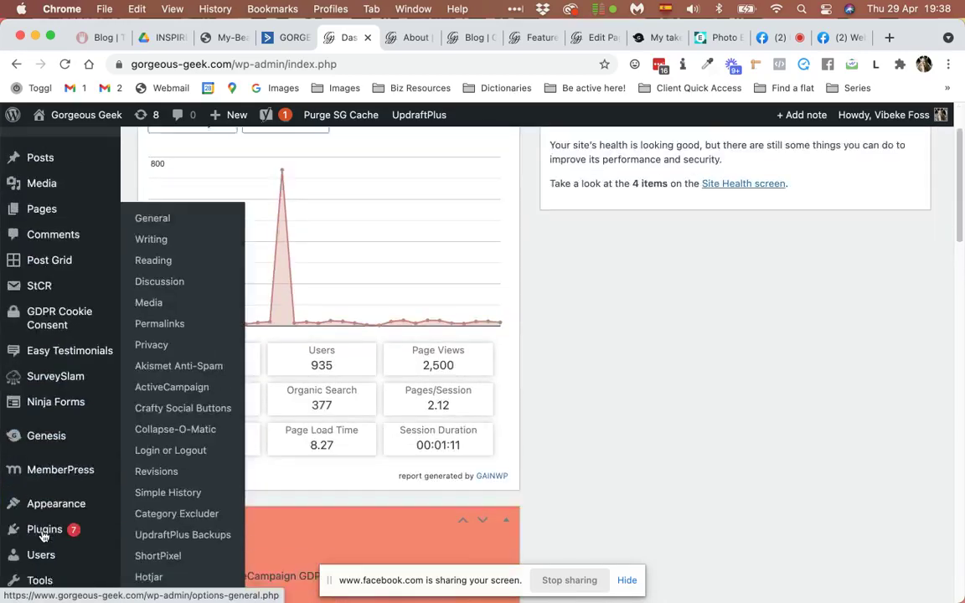
{"action": "left_click", "coordinate": [165, 248]}
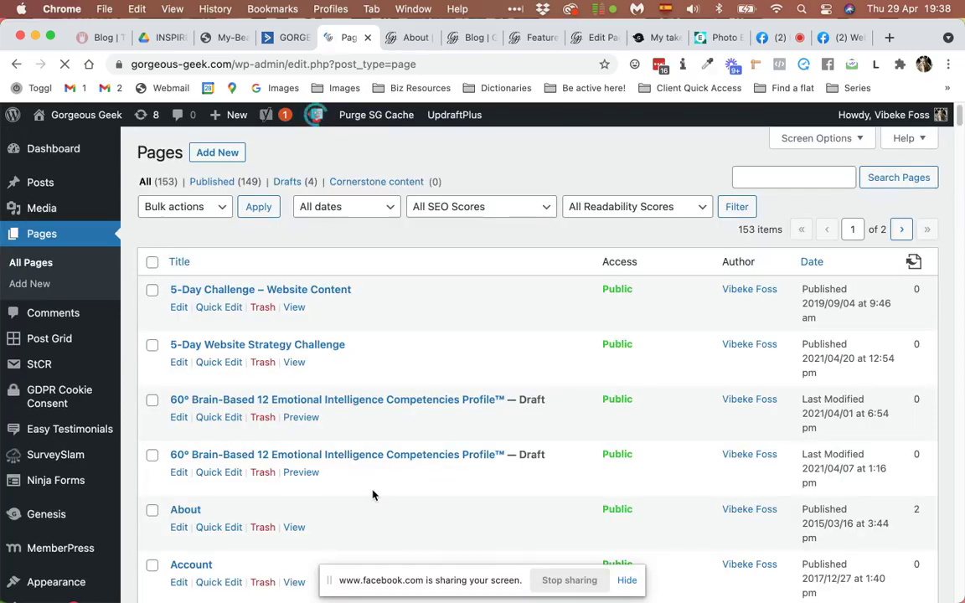
{"action": "scroll", "coordinate": [374, 495], "scroll_direction": "down", "scroll_amount": 2}
{"action": "scroll", "coordinate": [374, 495], "scroll_direction": "down", "scroll_amount": 1}
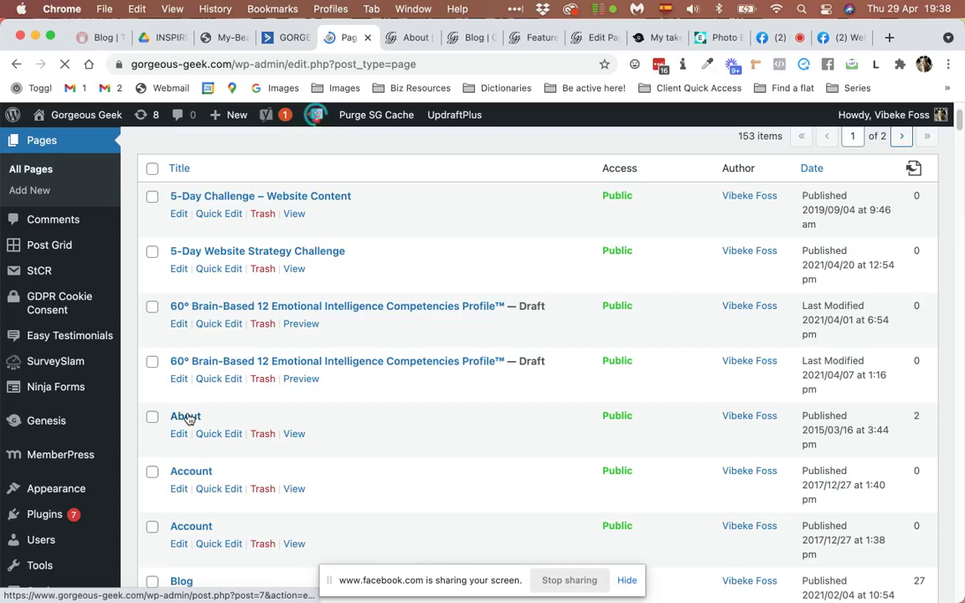
- Edit the About page and scroll down to its Yoast SEO panel and Featured image box
{"action": "left_click", "coordinate": [188, 417]}
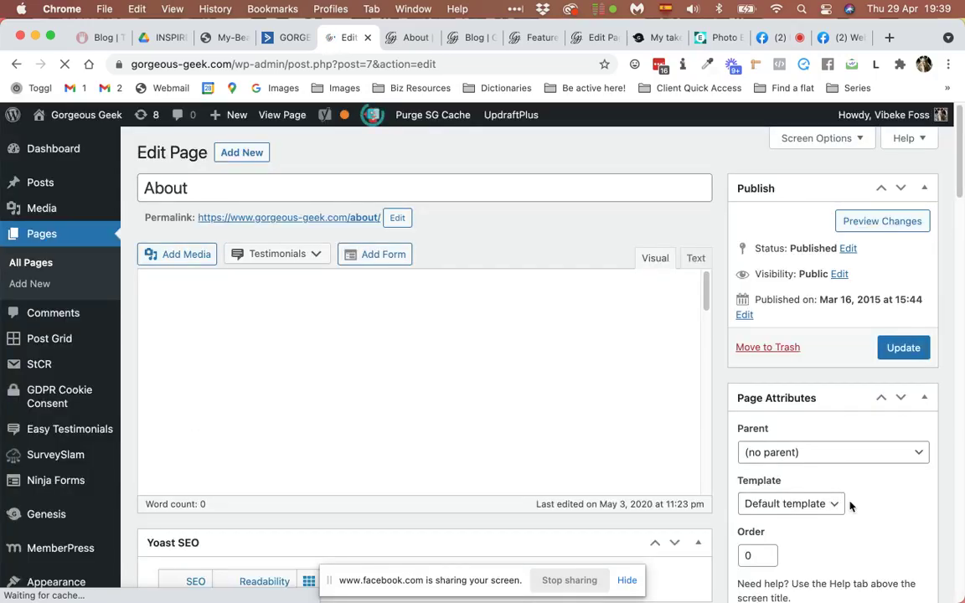
{"action": "scroll", "coordinate": [725, 502], "scroll_direction": "down", "scroll_amount": 2}
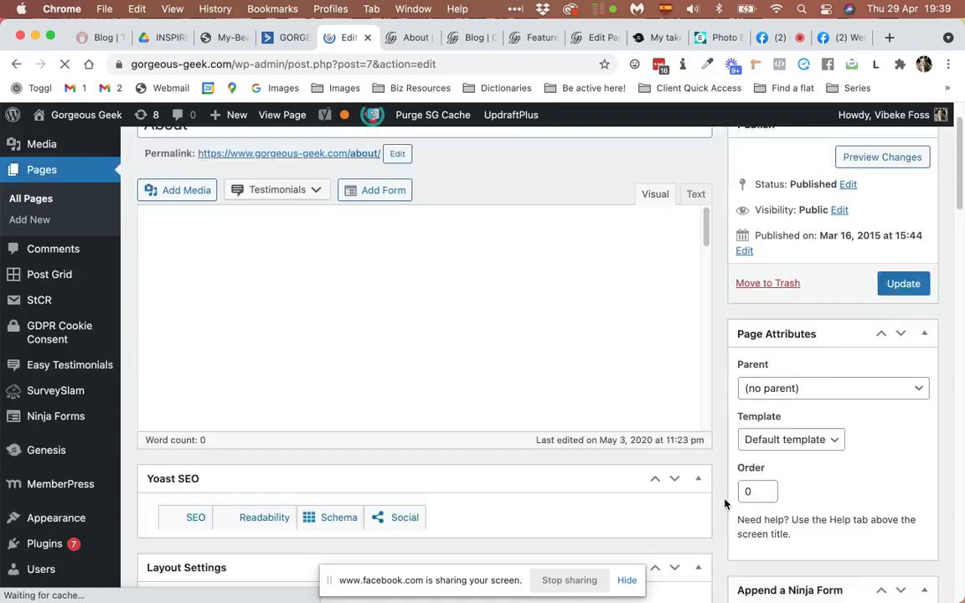
{"action": "scroll", "coordinate": [726, 503], "scroll_direction": "down", "scroll_amount": 2}
{"action": "scroll", "coordinate": [725, 502], "scroll_direction": "down", "scroll_amount": 2}
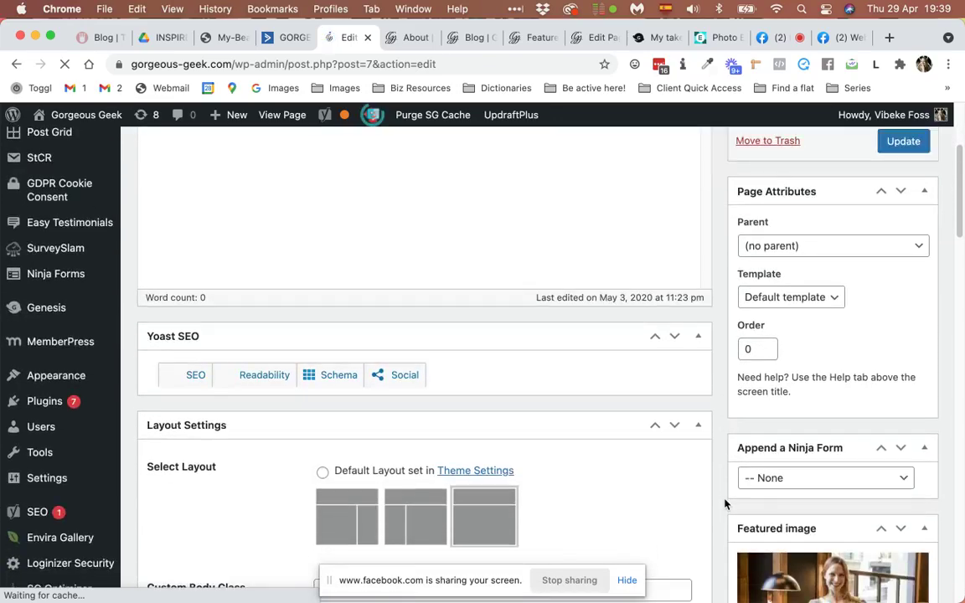
{"action": "scroll", "coordinate": [725, 503], "scroll_direction": "down", "scroll_amount": 5}
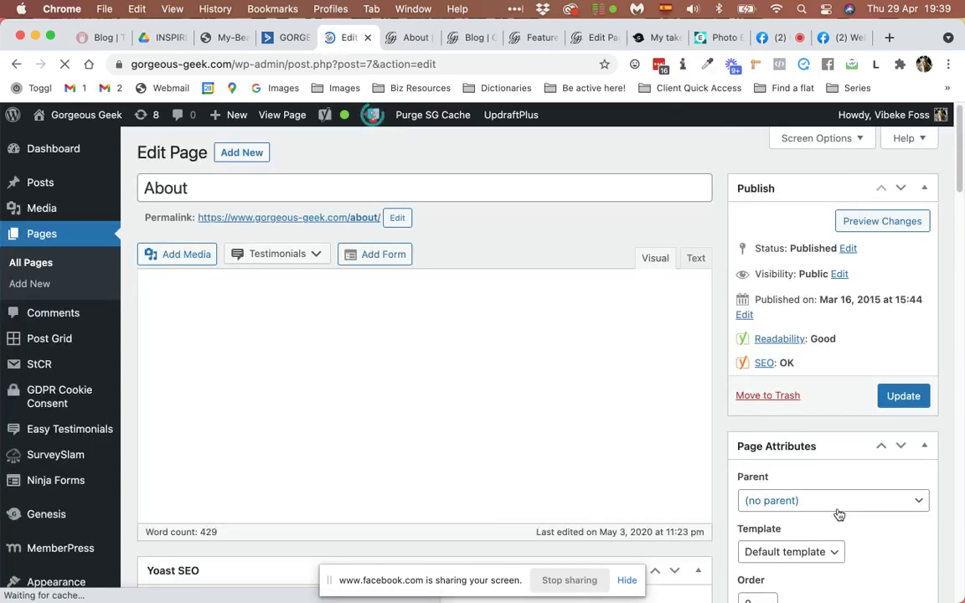
{"action": "scroll", "coordinate": [838, 514], "scroll_direction": "down", "scroll_amount": 5}
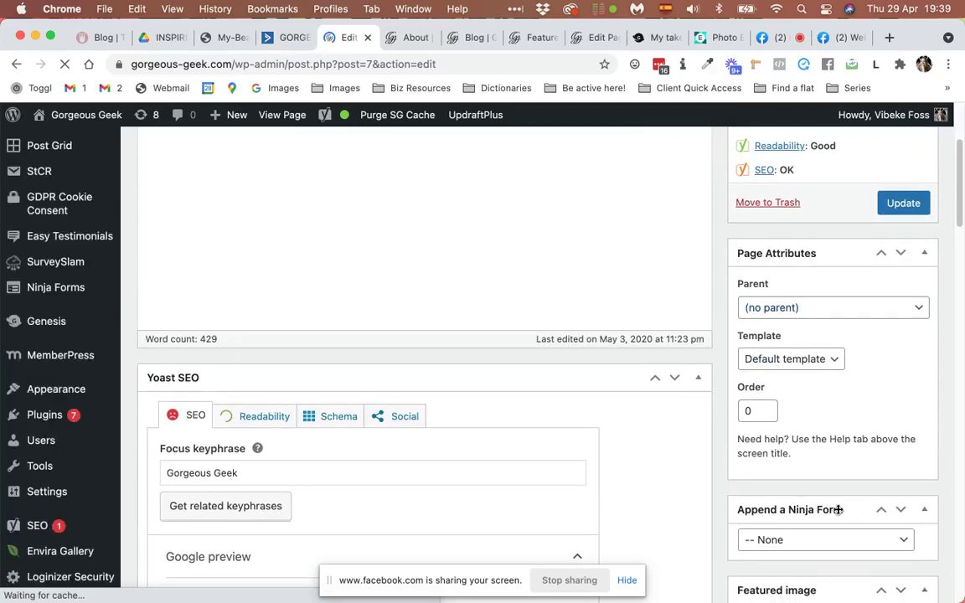
{"action": "scroll", "coordinate": [839, 511], "scroll_direction": "down", "scroll_amount": 2}
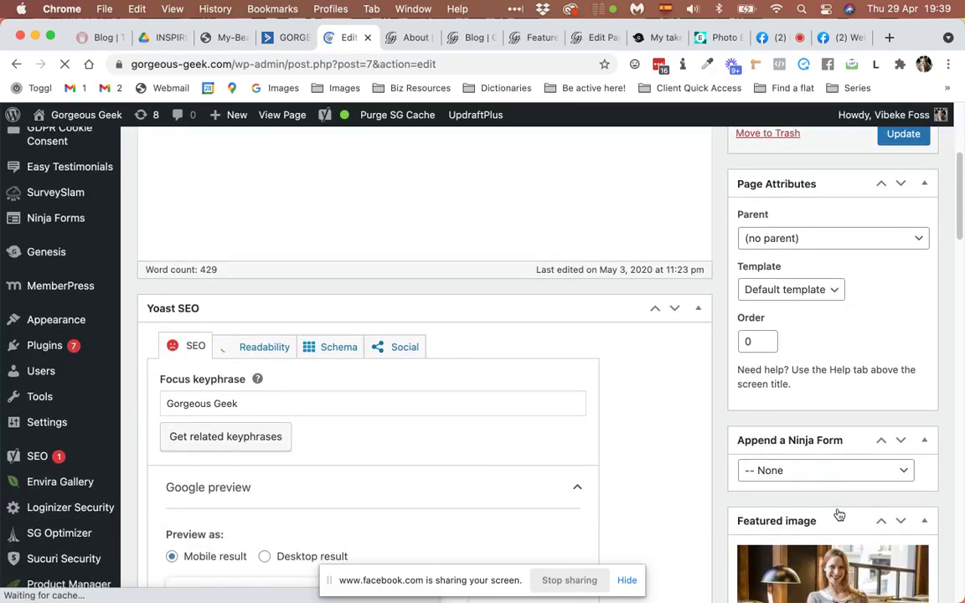
{"action": "scroll", "coordinate": [838, 514], "scroll_direction": "down", "scroll_amount": 5}
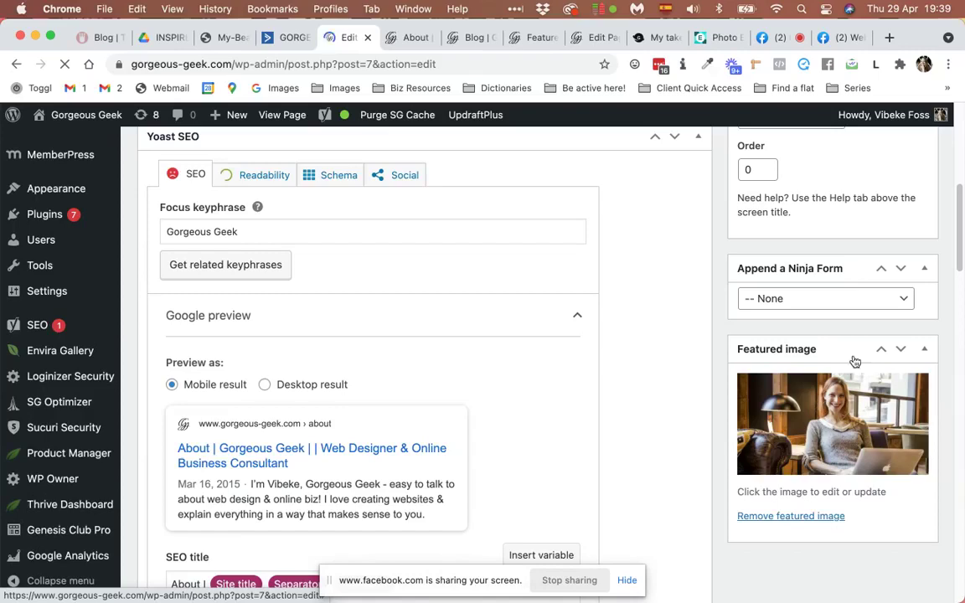
{"action": "scroll", "coordinate": [825, 427], "scroll_direction": "down", "scroll_amount": 3}
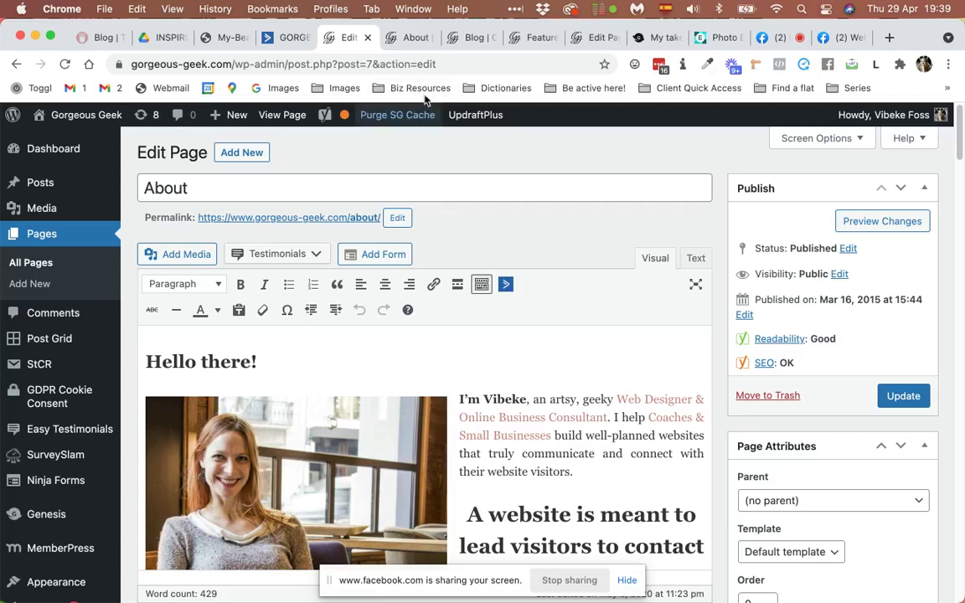
- Look over the featured images on the Gorgeous Geek blog page
{"action": "left_click", "coordinate": [463, 42]}
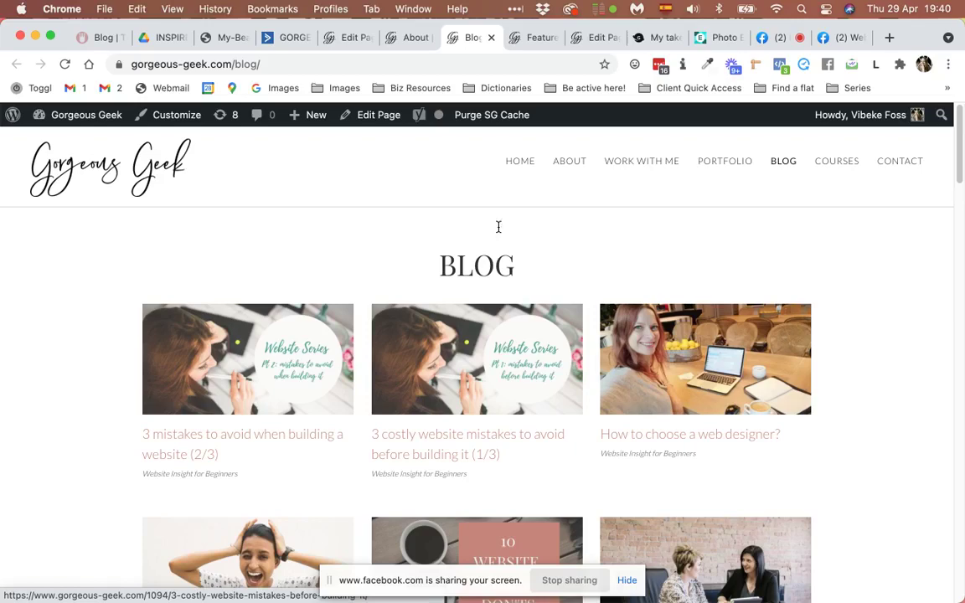
{"action": "scroll", "coordinate": [654, 398], "scroll_direction": "down", "scroll_amount": 5}
{"action": "scroll", "coordinate": [655, 399], "scroll_direction": "up", "scroll_amount": 5}
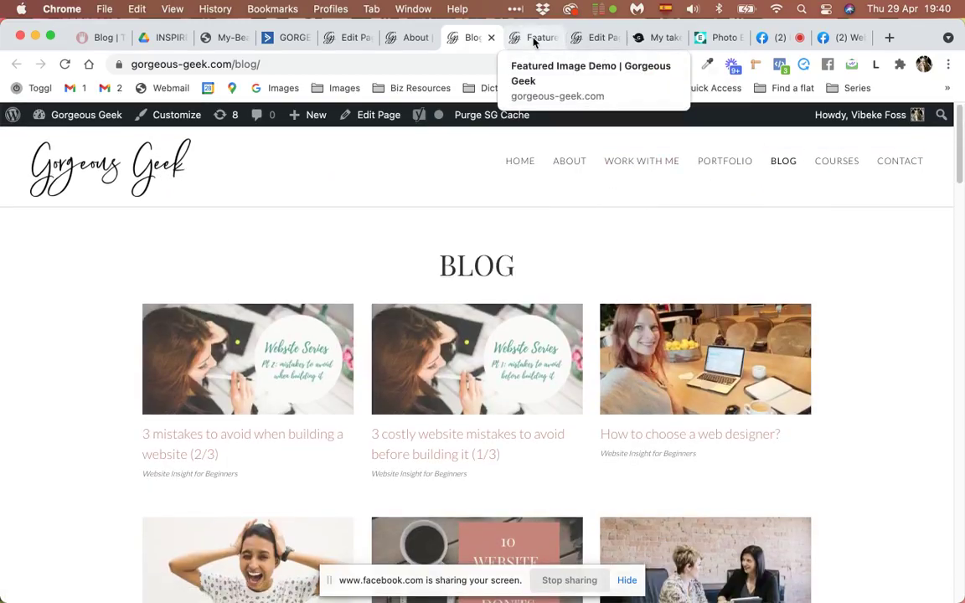
- Scroll through the other coach's blog post cards, then return to the About page preview
{"action": "left_click", "coordinate": [652, 38]}
{"action": "scroll", "coordinate": [526, 315], "scroll_direction": "down", "scroll_amount": 3}
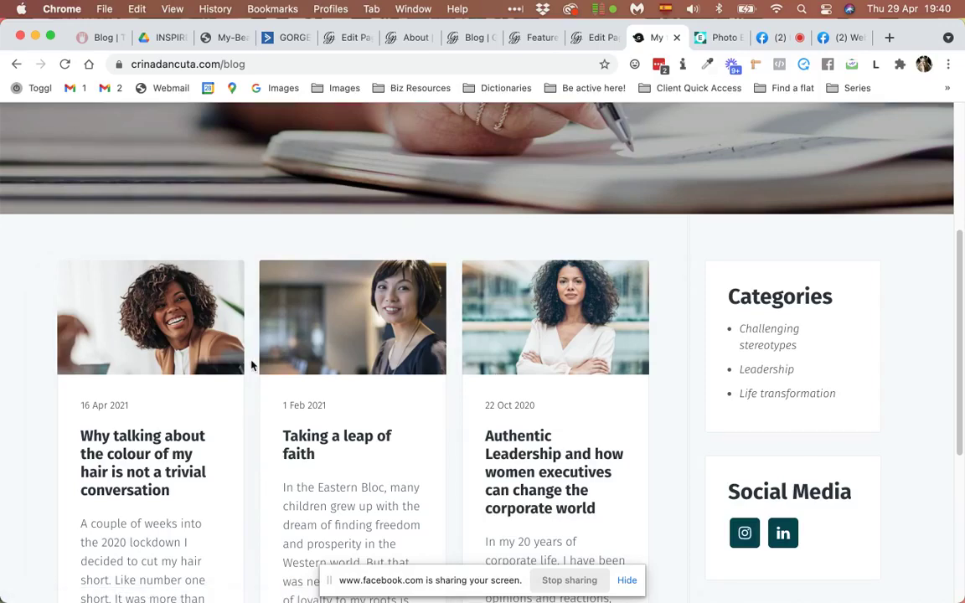
{"action": "scroll", "coordinate": [252, 362], "scroll_direction": "down", "scroll_amount": 2}
{"action": "scroll", "coordinate": [252, 362], "scroll_direction": "up", "scroll_amount": 1}
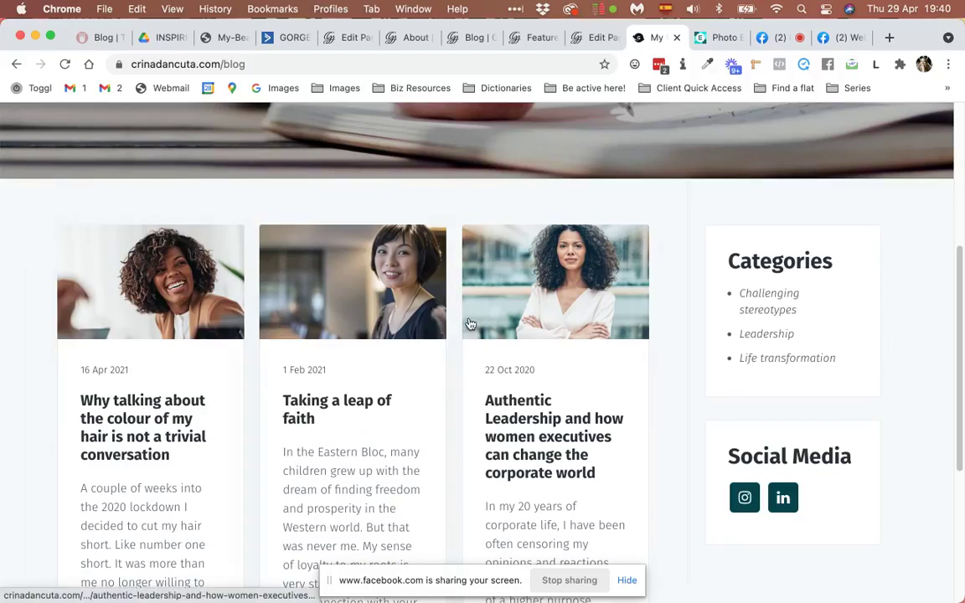
{"action": "scroll", "coordinate": [538, 490], "scroll_direction": "down", "scroll_amount": 2}
{"action": "scroll", "coordinate": [539, 492], "scroll_direction": "up", "scroll_amount": 4}
{"action": "scroll", "coordinate": [538, 492], "scroll_direction": "up", "scroll_amount": 3}
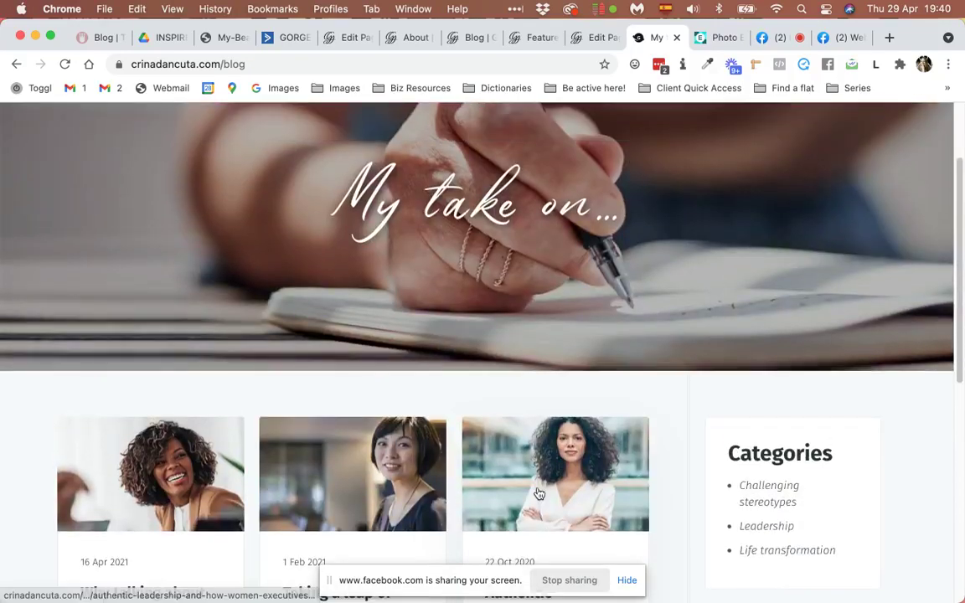
{"action": "scroll", "coordinate": [538, 491], "scroll_direction": "down", "scroll_amount": 4}
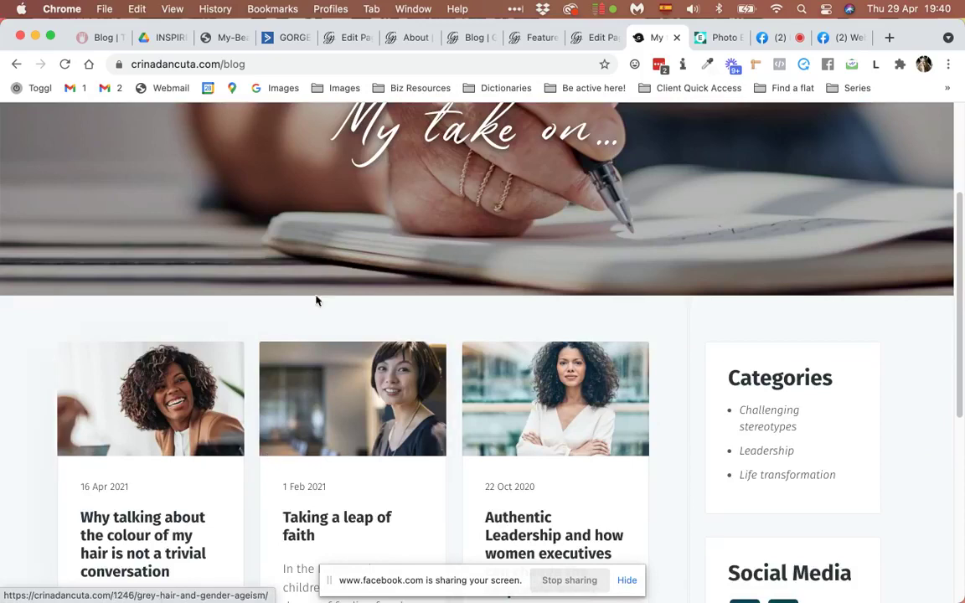
{"action": "left_click", "coordinate": [402, 39]}
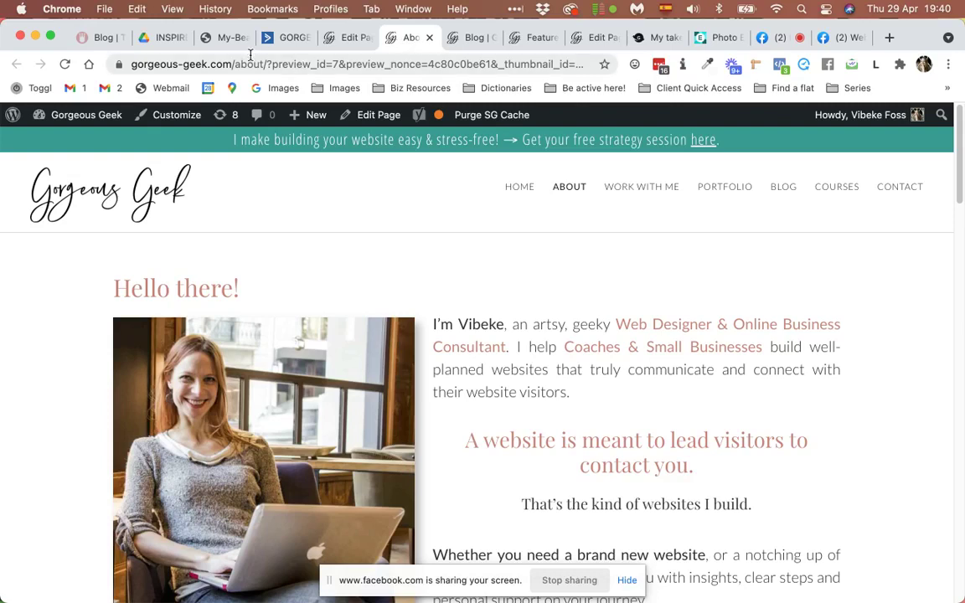
- Copy the About page's web address and go to the Facebook group's main feed
{"action": "left_click_drag", "start_coordinate": [267, 64], "coordinate": [100, 69]}
{"action": "key", "text": "super+c"}
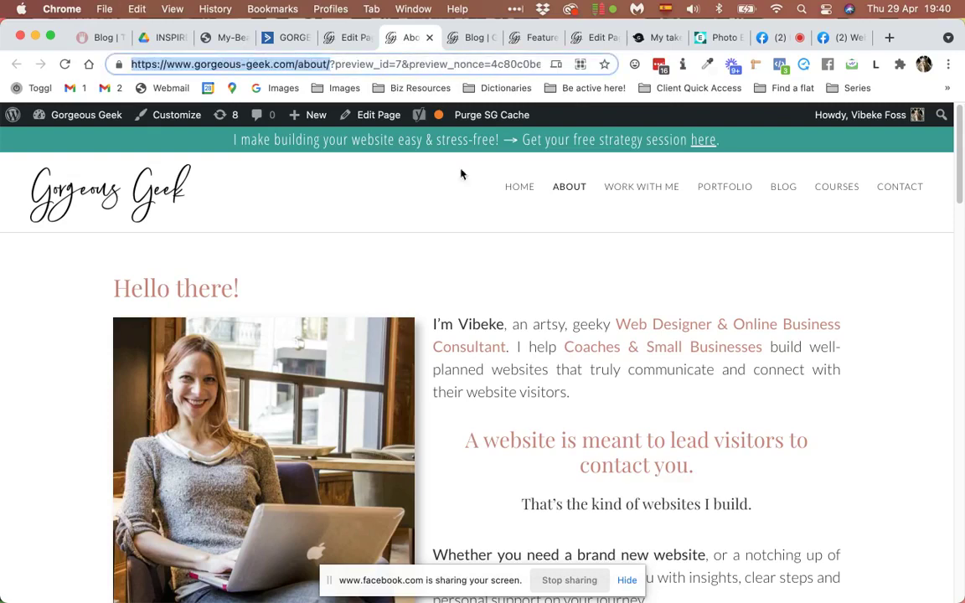
{"action": "left_click", "coordinate": [841, 39]}
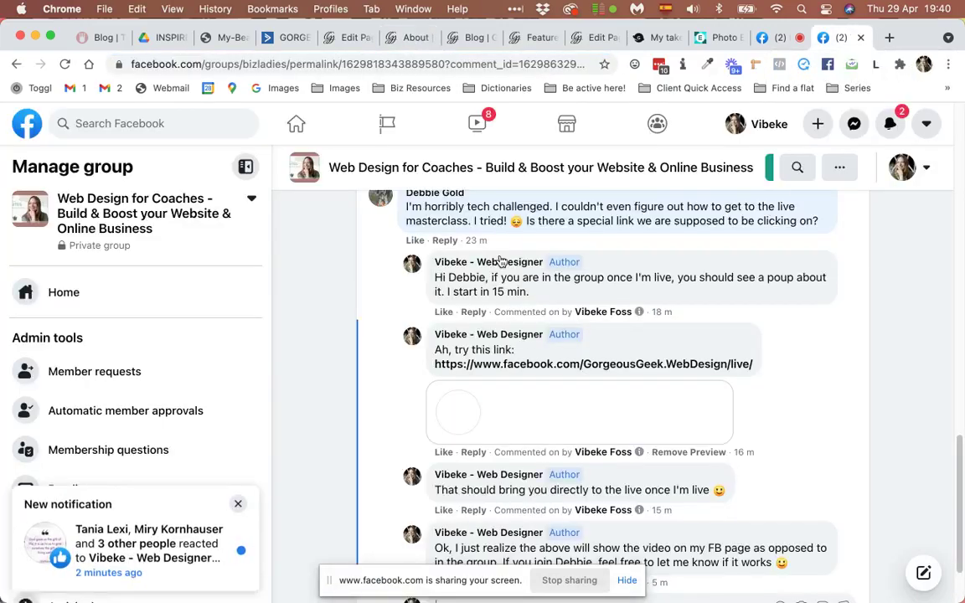
{"action": "scroll", "coordinate": [500, 261], "scroll_direction": "up", "scroll_amount": 20}
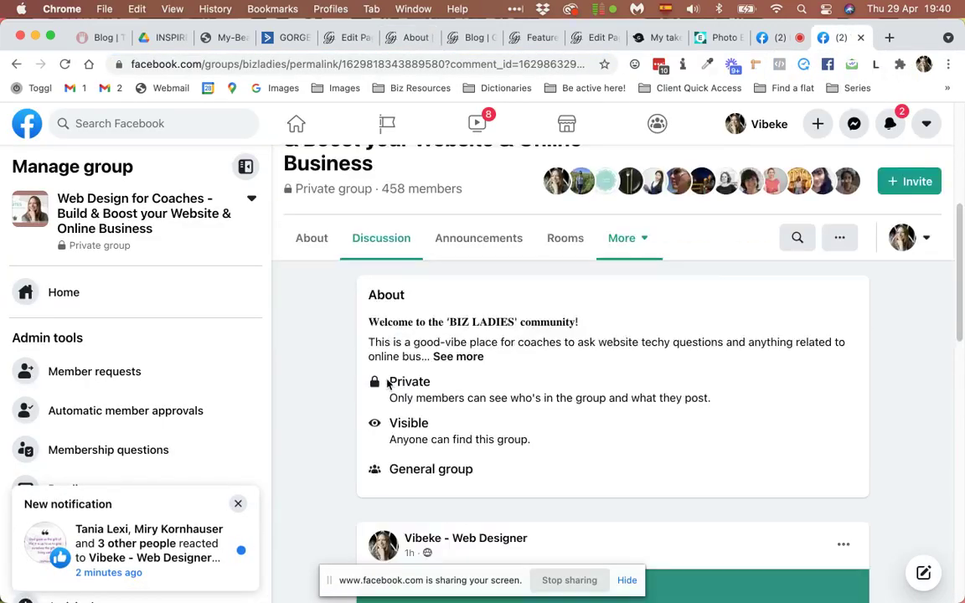
{"action": "scroll", "coordinate": [387, 382], "scroll_direction": "down", "scroll_amount": 15}
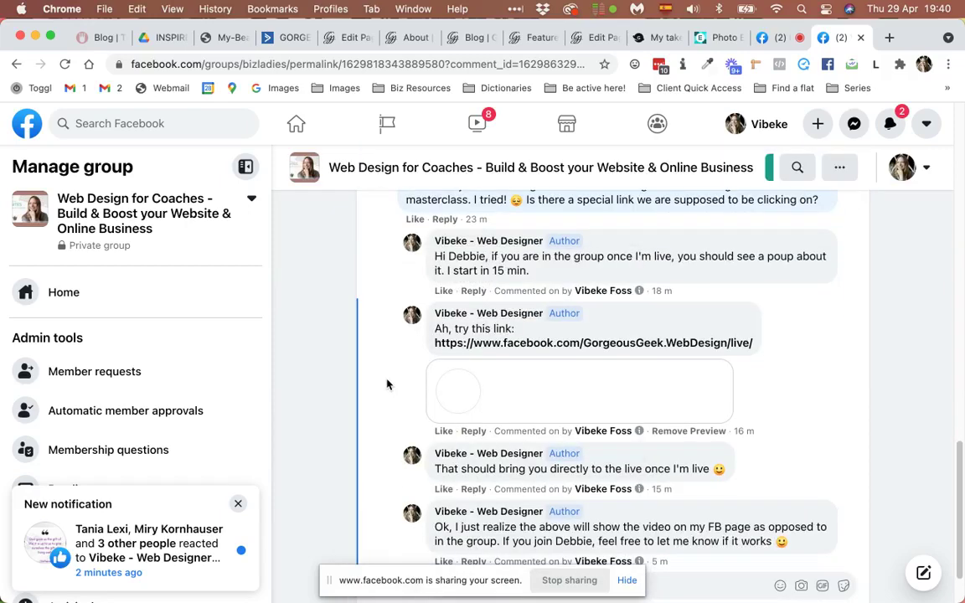
{"action": "left_click", "coordinate": [211, 334]}
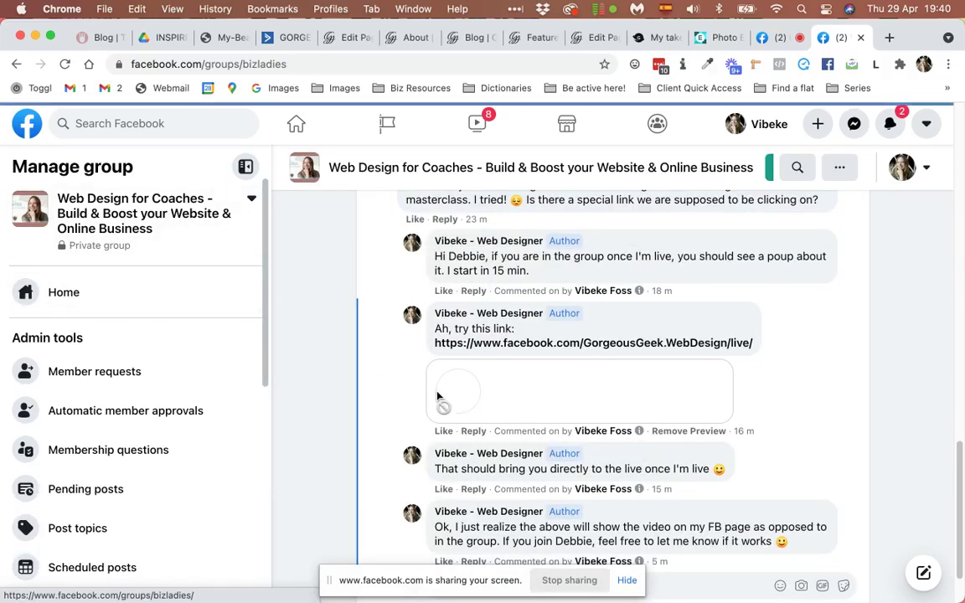
- Scroll the group page from its header down to the 'What's on your mind?' composer
{"action": "scroll", "coordinate": [490, 445], "scroll_direction": "up", "scroll_amount": 10}
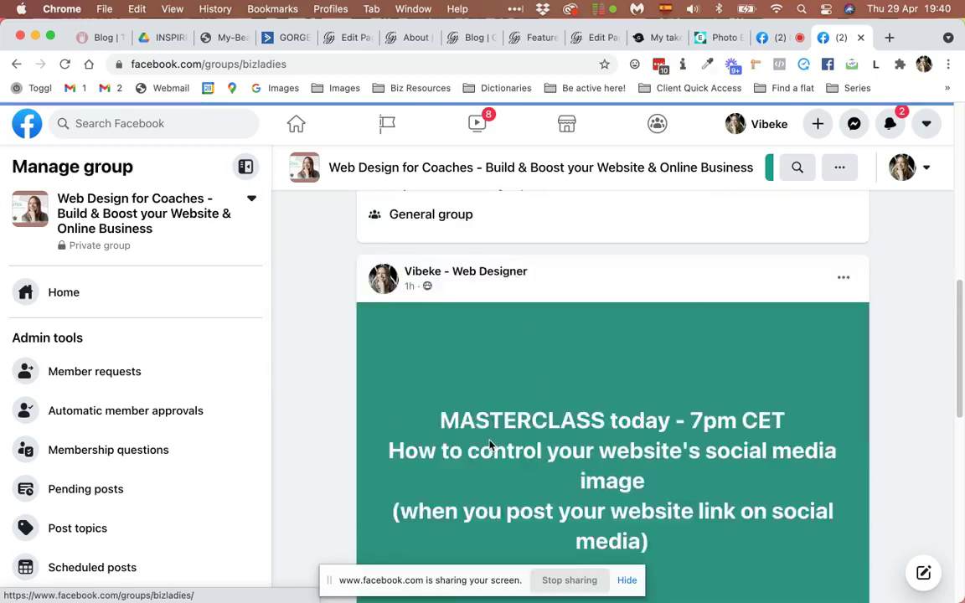
{"action": "scroll", "coordinate": [490, 445], "scroll_direction": "down", "scroll_amount": 15}
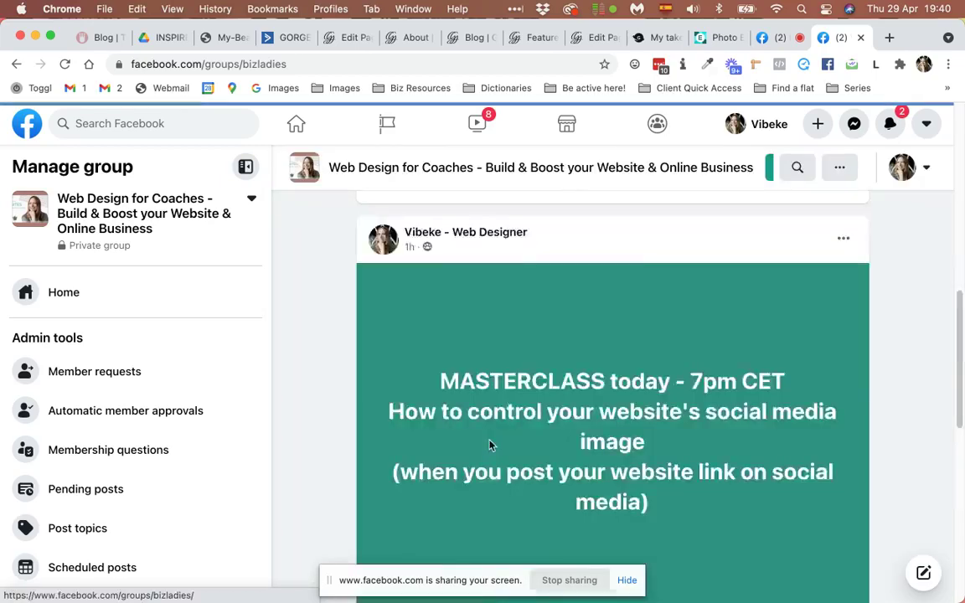
{"action": "scroll", "coordinate": [490, 444], "scroll_direction": "down", "scroll_amount": 10}
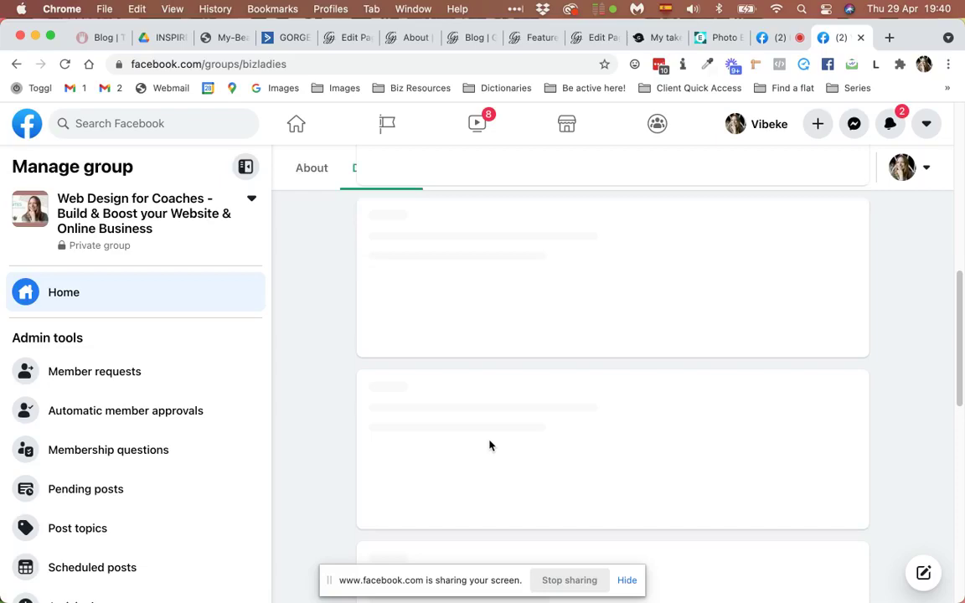
{"action": "scroll", "coordinate": [490, 445], "scroll_direction": "up", "scroll_amount": 10}
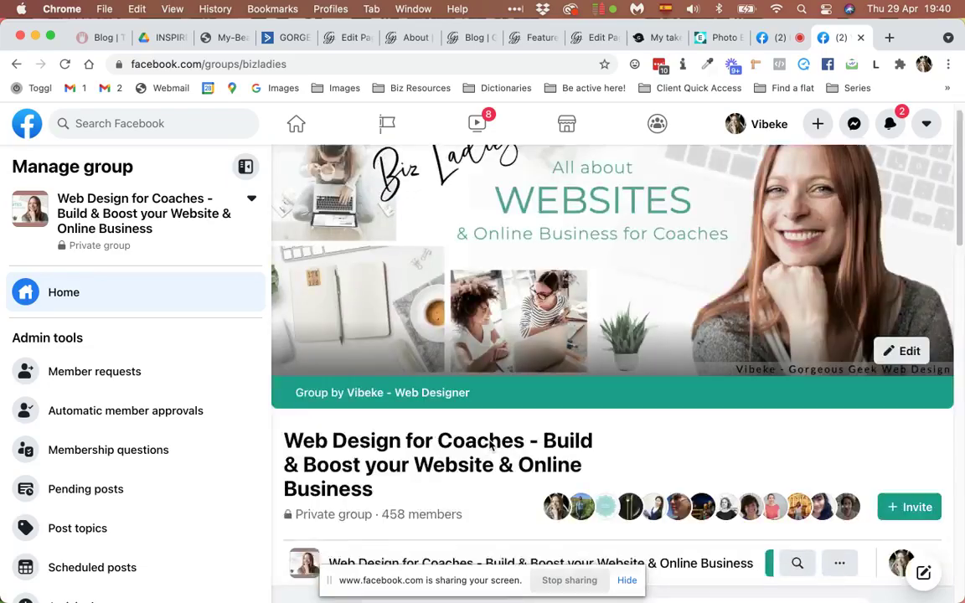
{"action": "scroll", "coordinate": [490, 445], "scroll_direction": "down", "scroll_amount": 3}
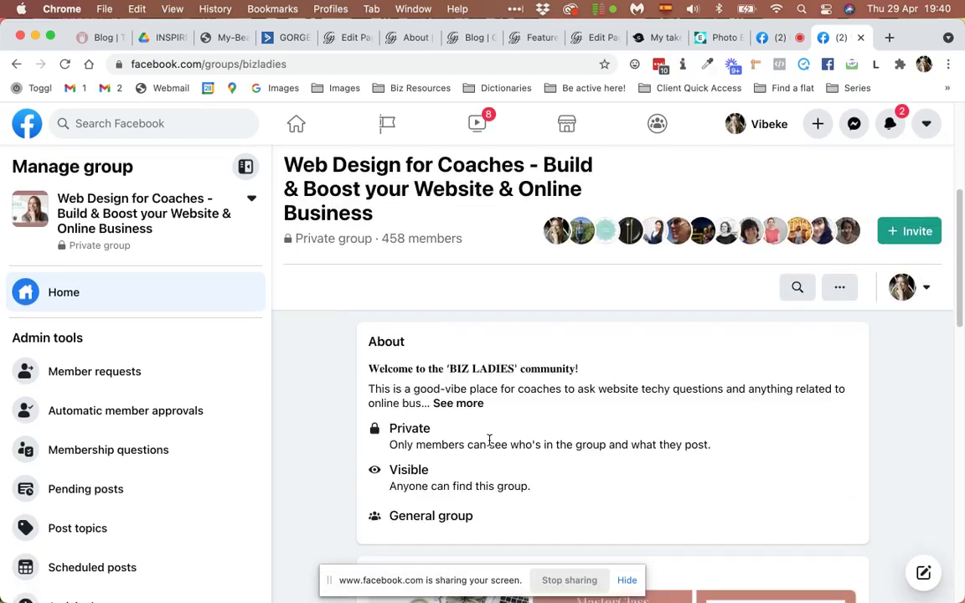
{"action": "scroll", "coordinate": [490, 443], "scroll_direction": "down", "scroll_amount": 3}
{"action": "scroll", "coordinate": [490, 442], "scroll_direction": "down", "scroll_amount": 6}
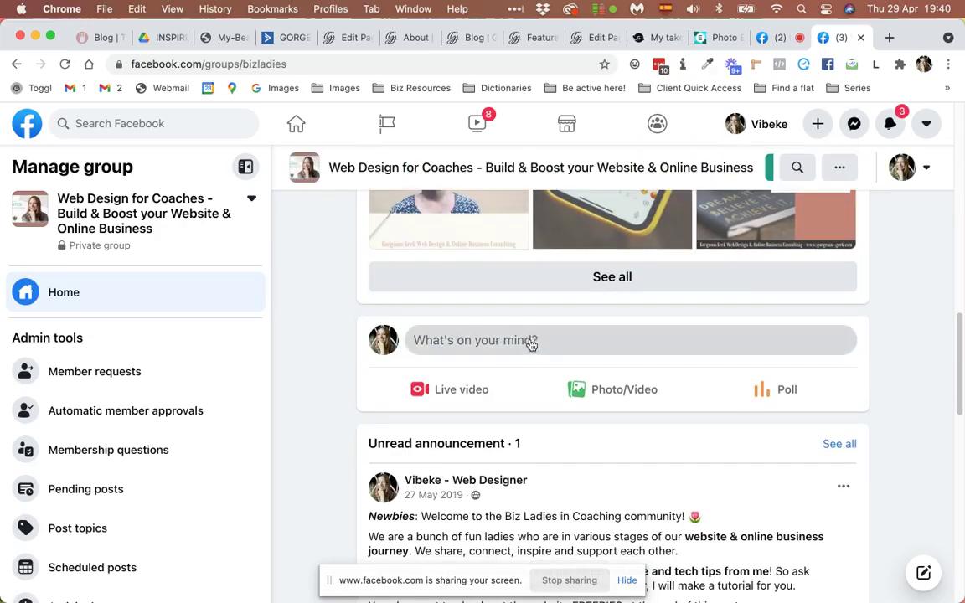
- Start a group post with the About page link and check its featured-image preview card
{"action": "left_click", "coordinate": [530, 340]}
{"action": "key", "text": "super+v"}
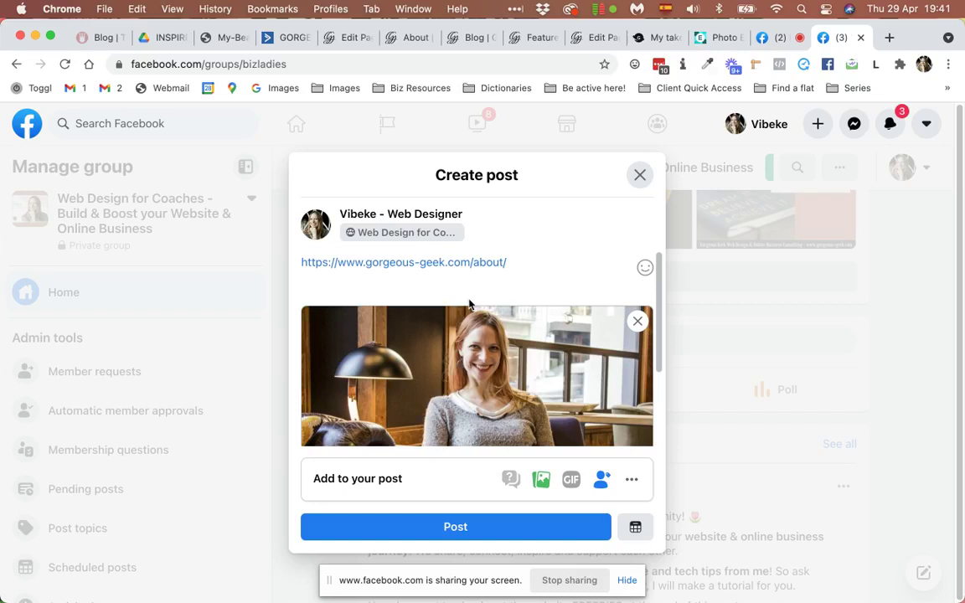
{"action": "scroll", "coordinate": [443, 272], "scroll_direction": "down", "scroll_amount": 3}
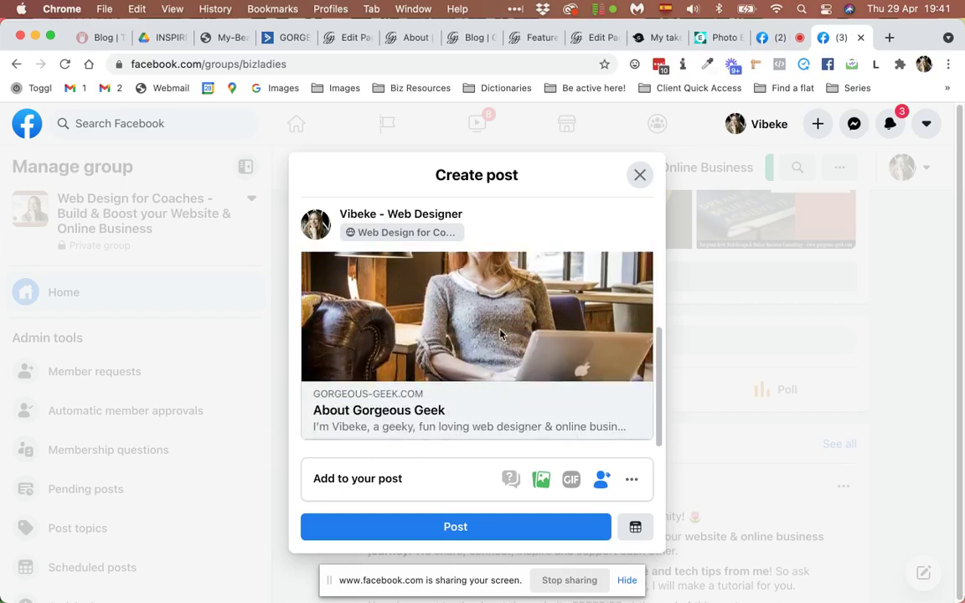
{"action": "scroll", "coordinate": [500, 335], "scroll_direction": "up", "scroll_amount": 2}
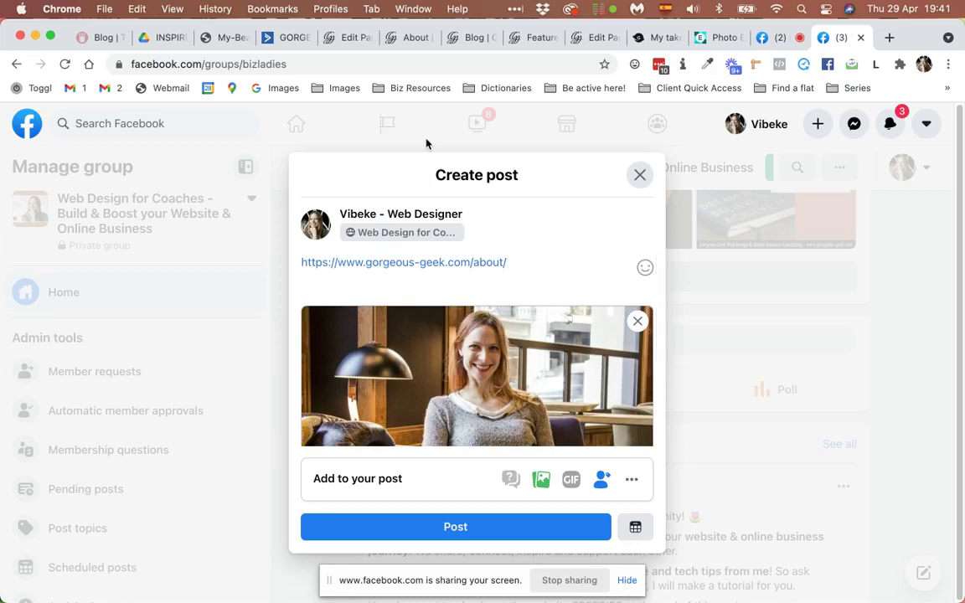
- Review the TextEdit notes, then return to the Gorgeous Geek About page in Chrome
{"action": "key", "text": "super+Tab"}
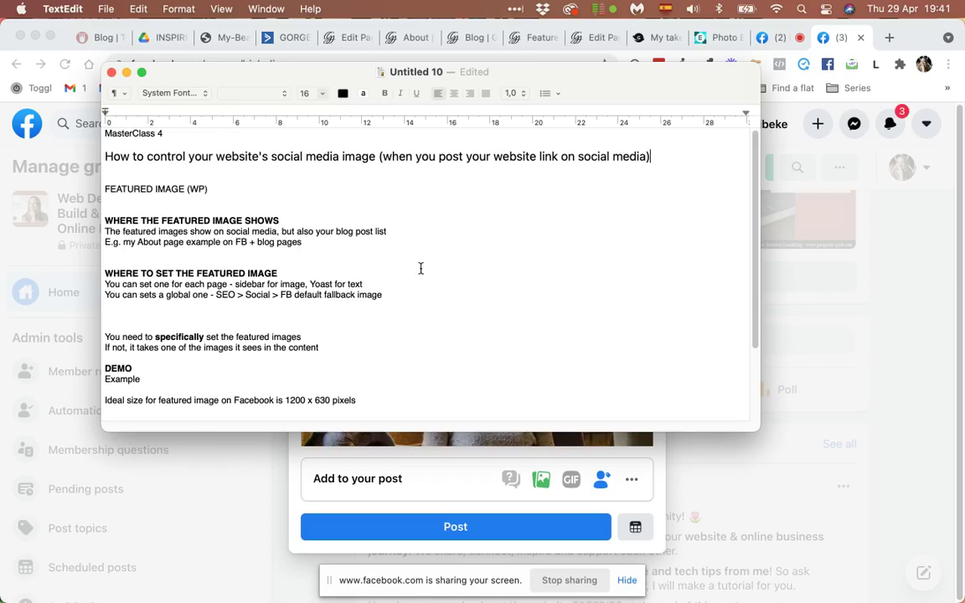
{"action": "scroll", "coordinate": [421, 268], "scroll_direction": "down", "scroll_amount": 3}
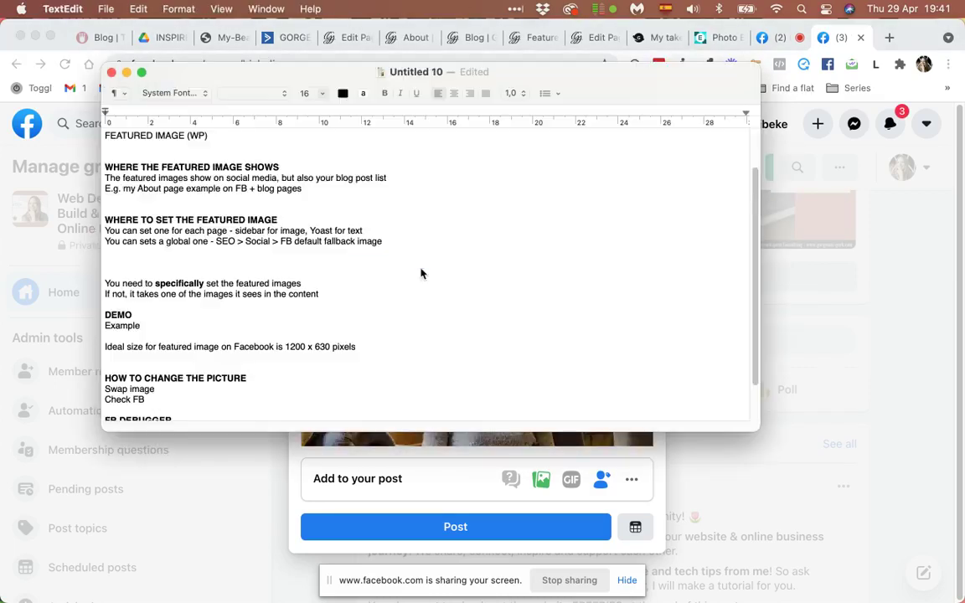
{"action": "key", "text": "super+Tab"}
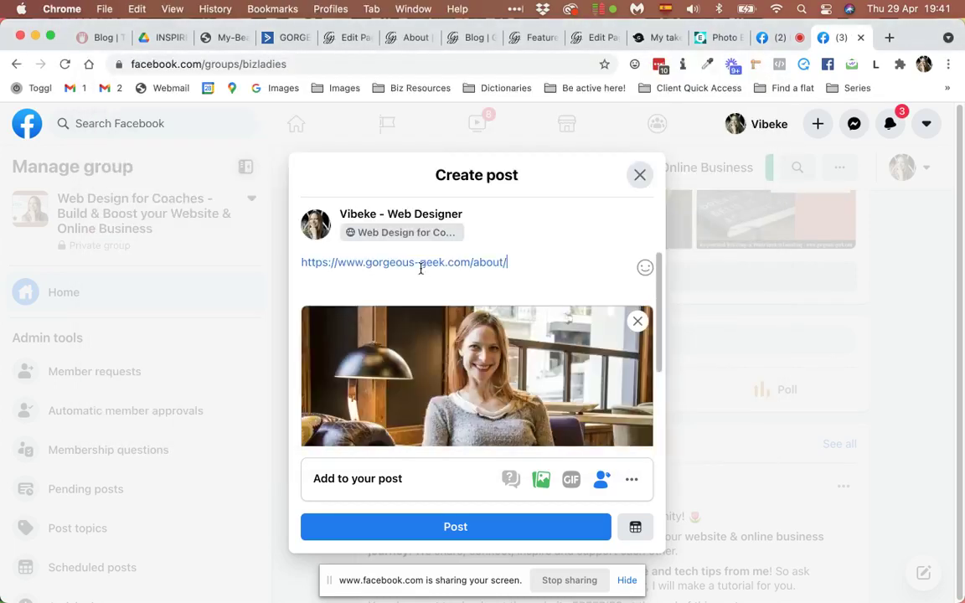
{"action": "left_click", "coordinate": [406, 39]}
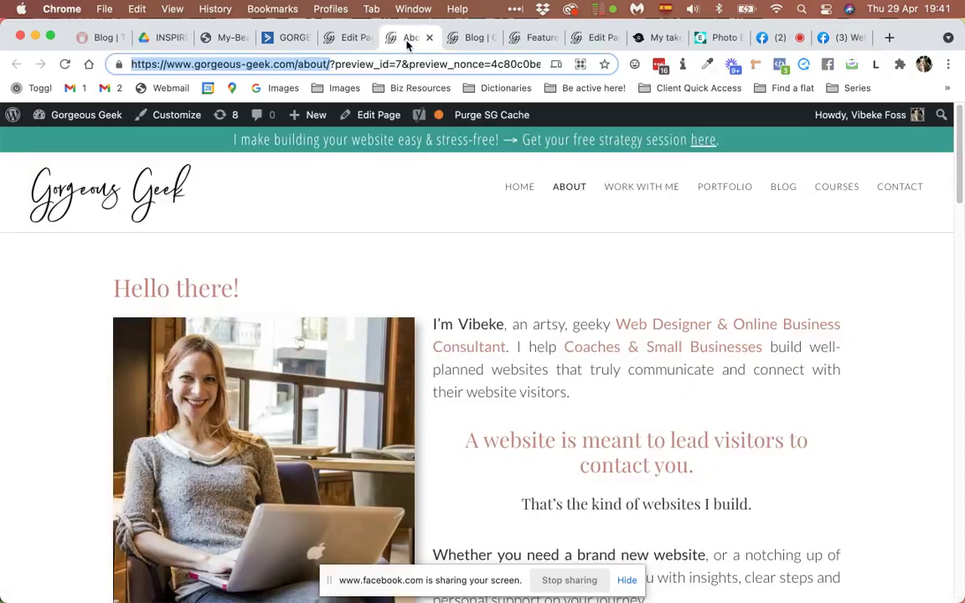
- Return to the About page editor and scroll down to its current featured image
{"action": "left_click", "coordinate": [349, 40]}
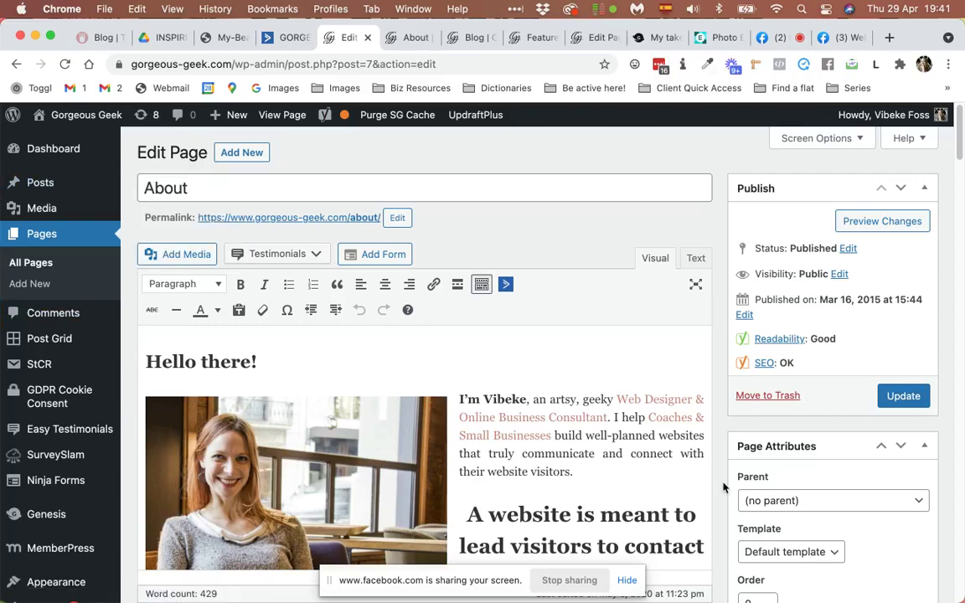
{"action": "scroll", "coordinate": [725, 544], "scroll_direction": "down", "scroll_amount": 10}
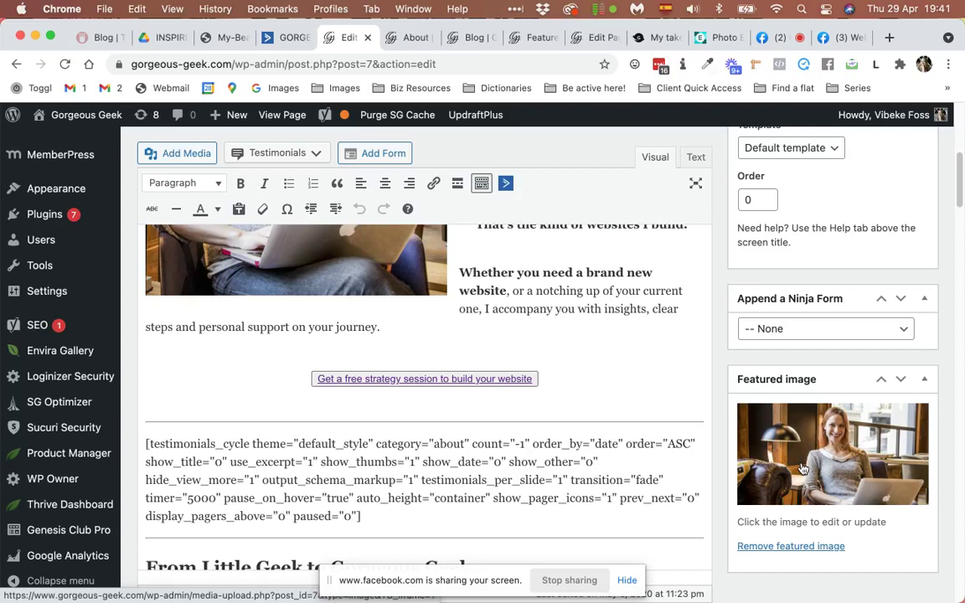
{"action": "mouse_move", "coordinate": [52, 506]}
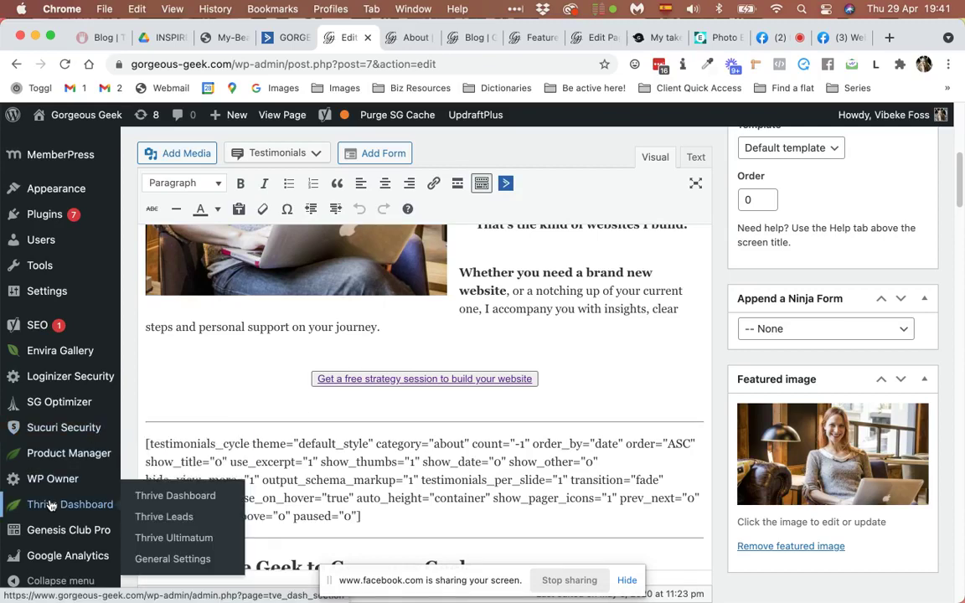
{"action": "scroll", "coordinate": [51, 505], "scroll_direction": "down", "scroll_amount": 3}
{"action": "scroll", "coordinate": [51, 506], "scroll_direction": "down", "scroll_amount": 1}
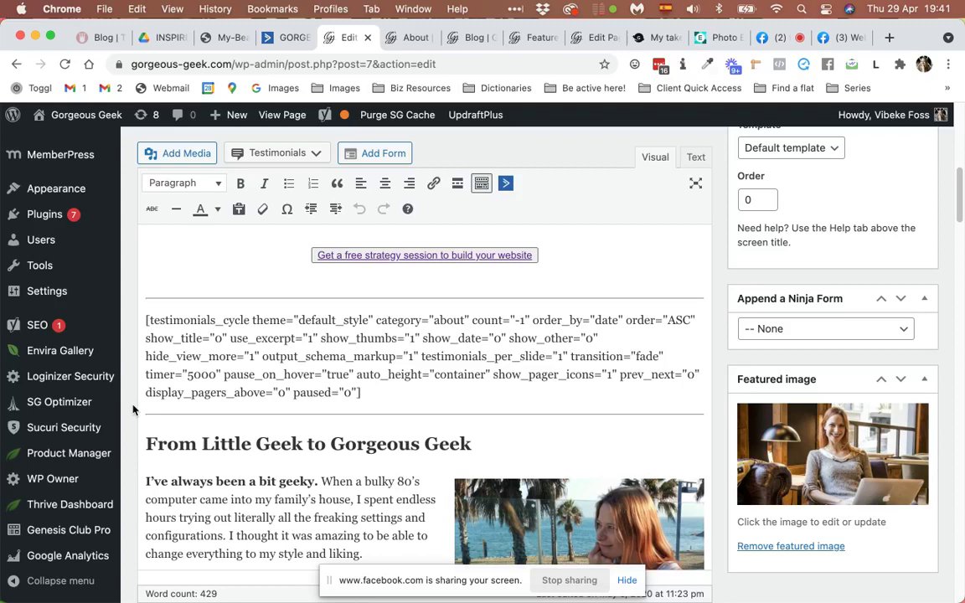
{"action": "mouse_move", "coordinate": [42, 329]}
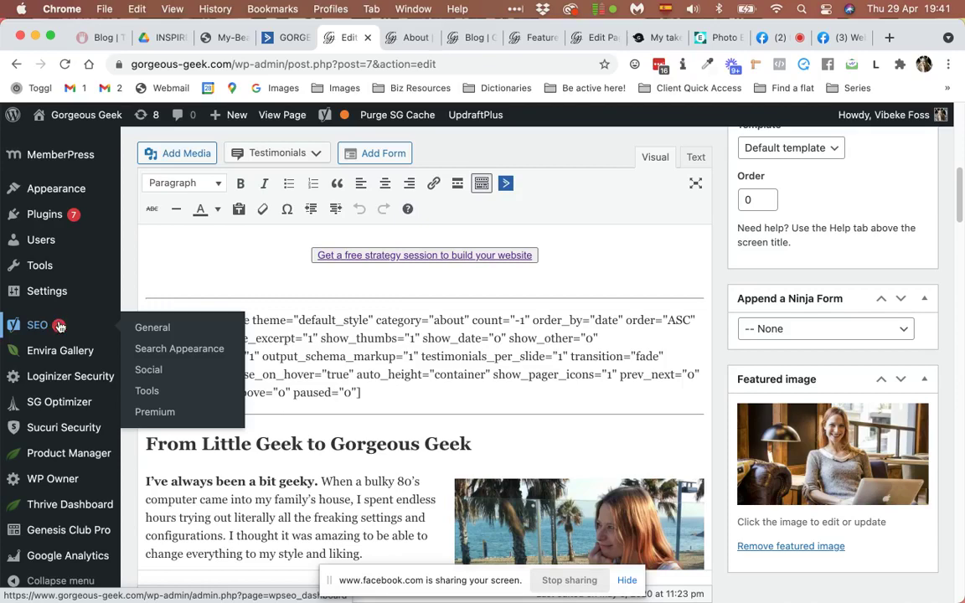
- Show Yoast SEO's Social Facebook settings and highlight the default image explanation
{"action": "left_click", "coordinate": [149, 370]}
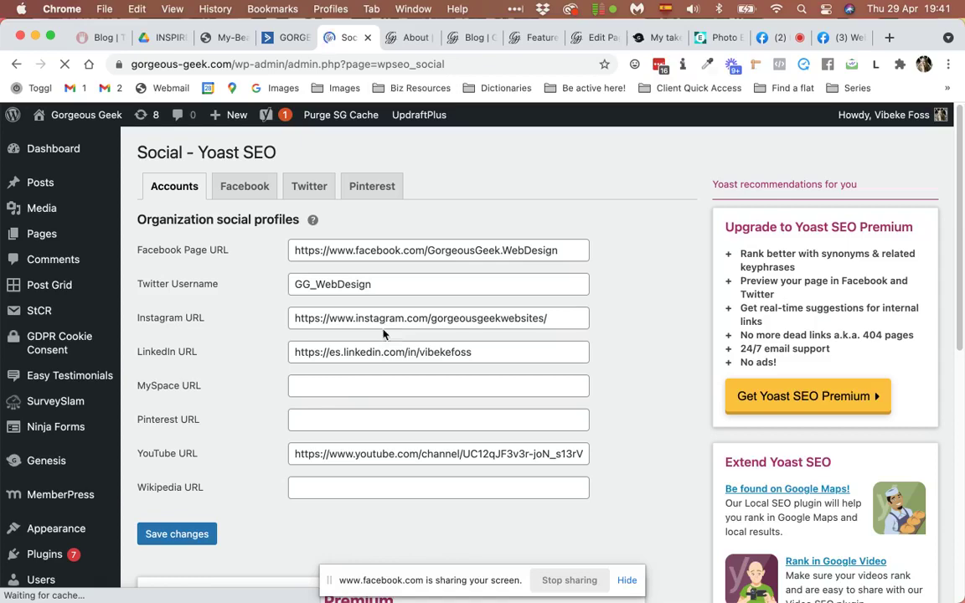
{"action": "left_click", "coordinate": [237, 185]}
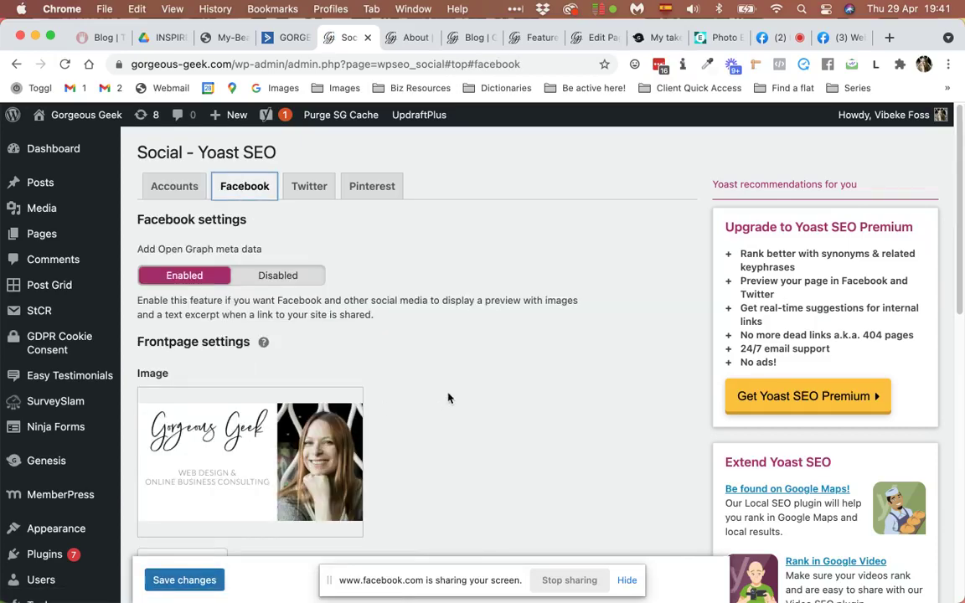
{"action": "scroll", "coordinate": [448, 396], "scroll_direction": "down", "scroll_amount": 2}
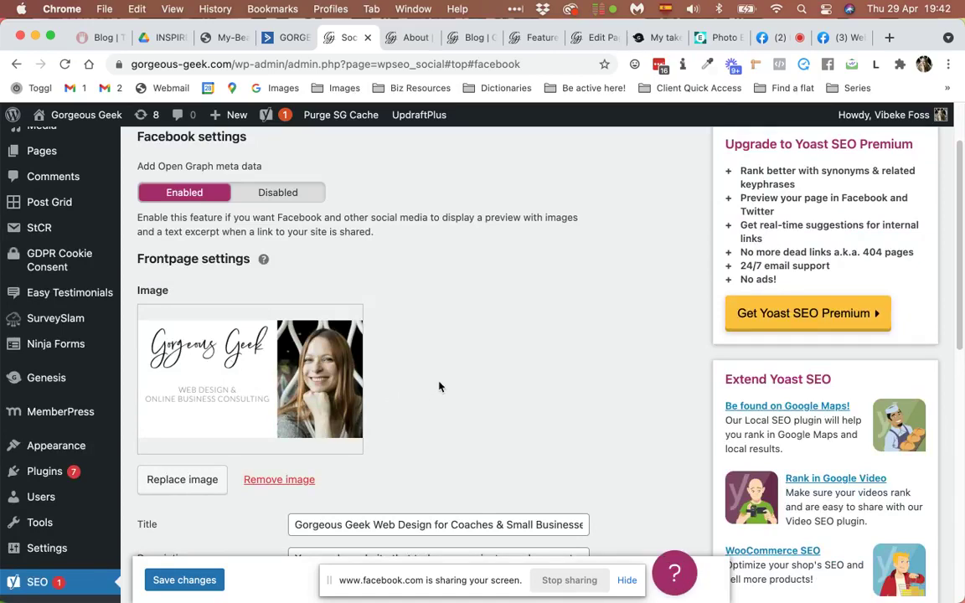
{"action": "scroll", "coordinate": [439, 386], "scroll_direction": "down", "scroll_amount": 3}
{"action": "scroll", "coordinate": [440, 386], "scroll_direction": "up", "scroll_amount": 4}
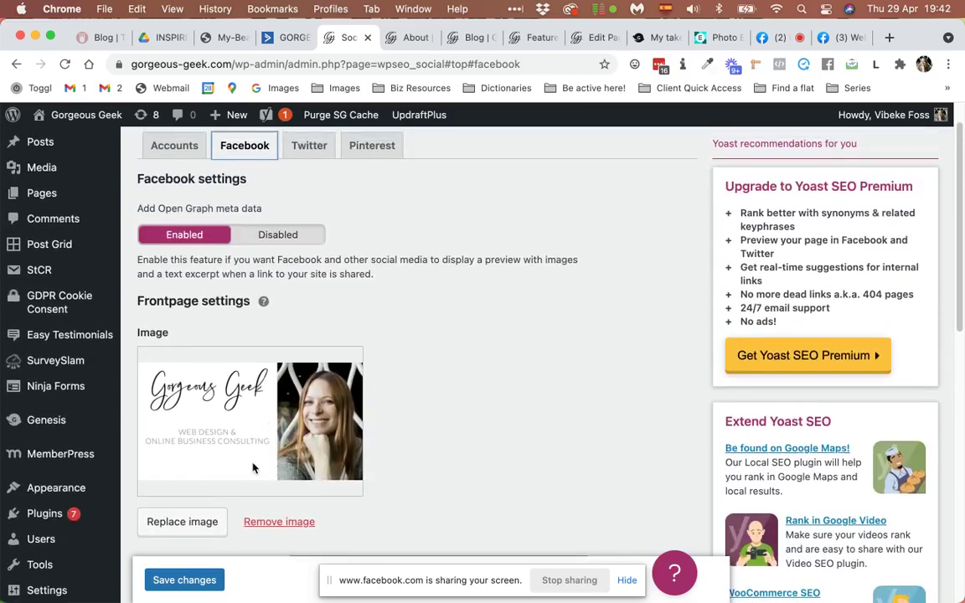
{"action": "scroll", "coordinate": [253, 469], "scroll_direction": "down", "scroll_amount": 4}
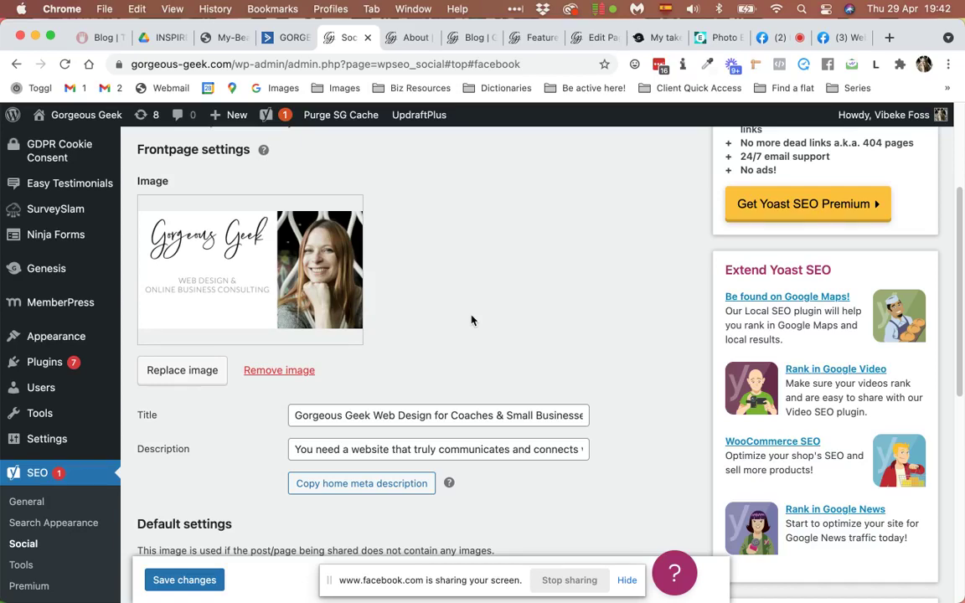
{"action": "scroll", "coordinate": [472, 320], "scroll_direction": "down", "scroll_amount": 3}
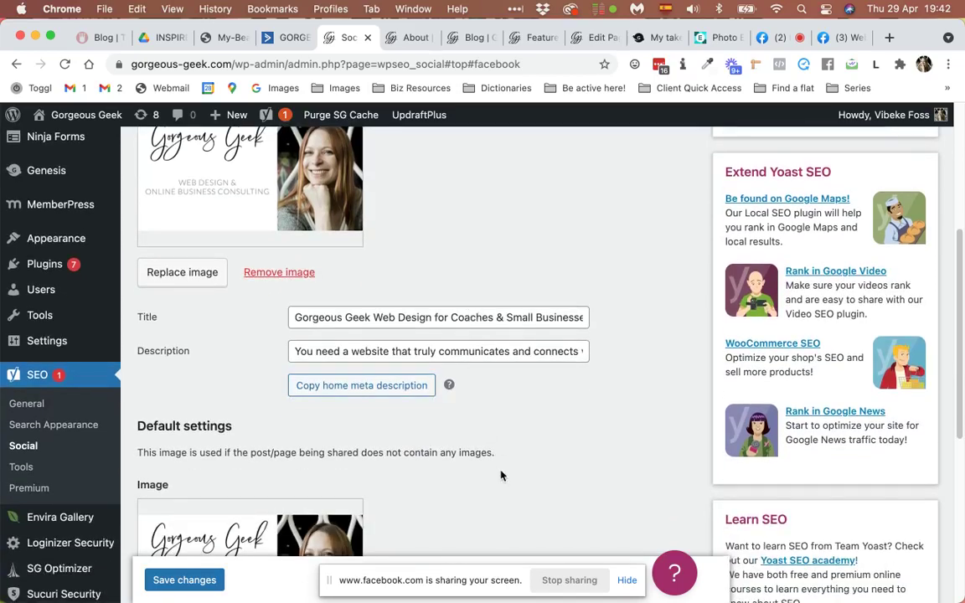
{"action": "scroll", "coordinate": [500, 475], "scroll_direction": "down", "scroll_amount": 1}
{"action": "scroll", "coordinate": [501, 476], "scroll_direction": "down", "scroll_amount": 5}
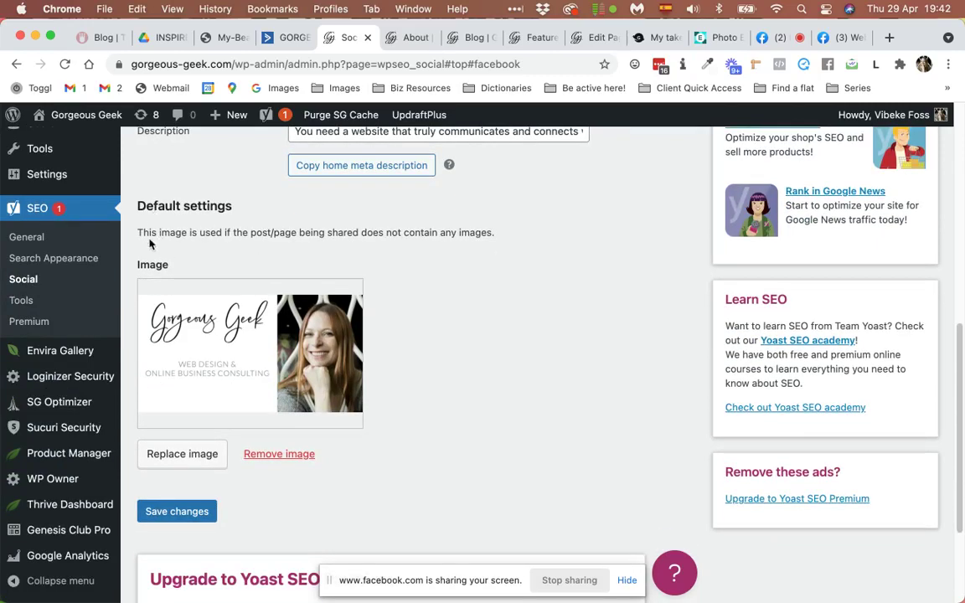
{"action": "left_click_drag", "start_coordinate": [138, 227], "coordinate": [527, 237]}
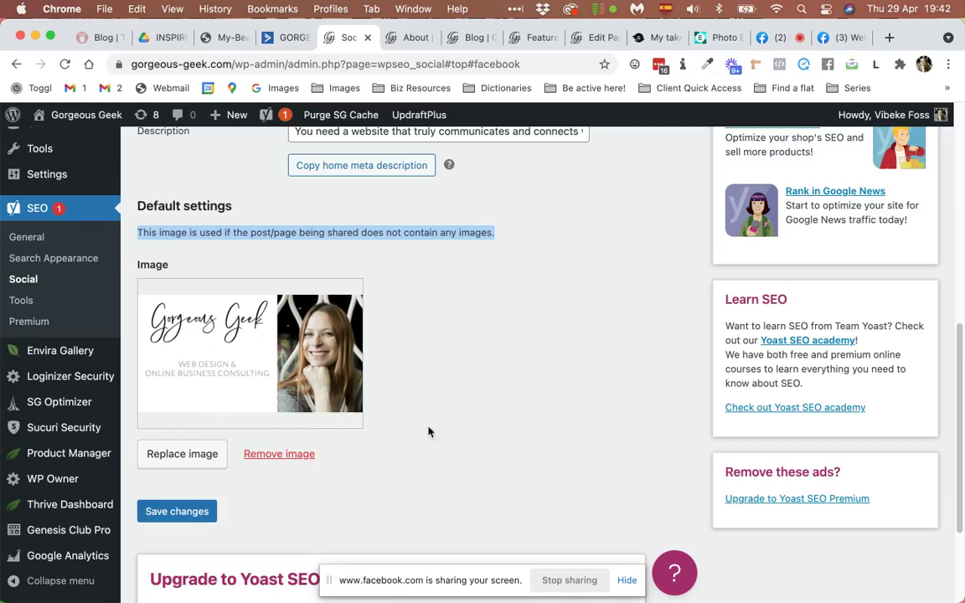
- Open the default image's Replace image media library and close it without choosing anything
{"action": "left_click", "coordinate": [174, 457]}
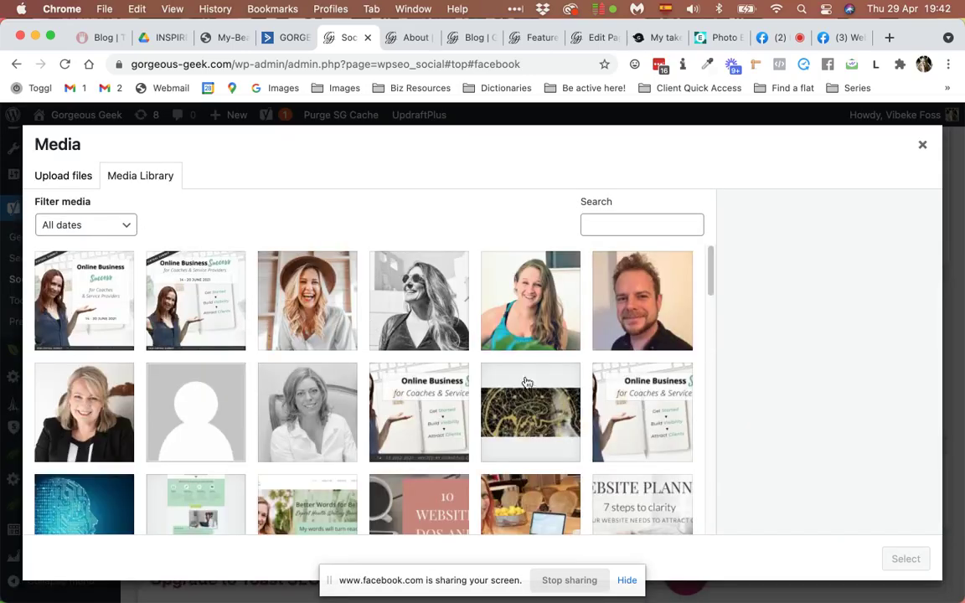
{"action": "left_click", "coordinate": [922, 144]}
{"action": "scroll", "coordinate": [484, 281], "scroll_direction": "up", "scroll_amount": 2}
{"action": "scroll", "coordinate": [484, 281], "scroll_direction": "up", "scroll_amount": 10}
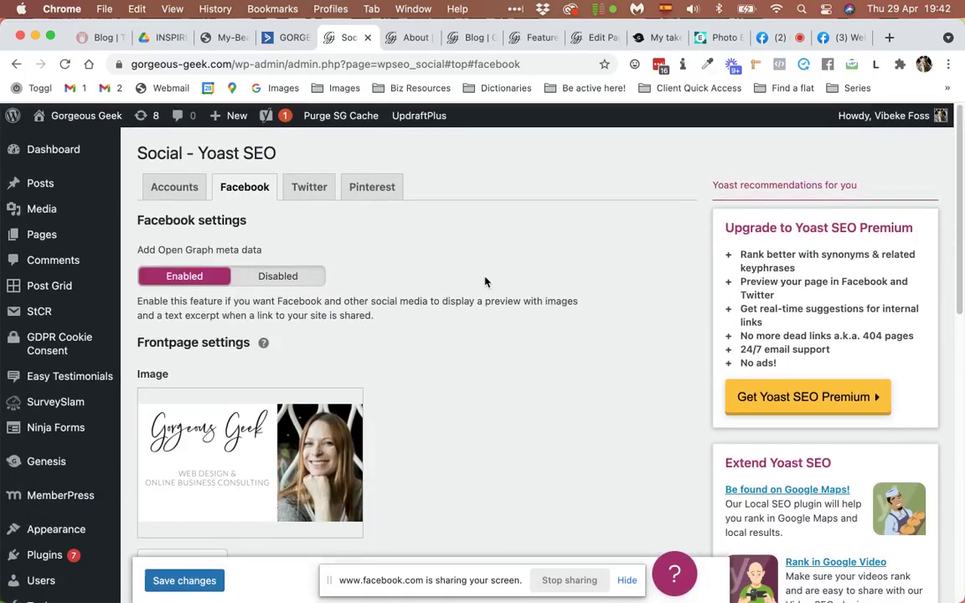
{"action": "scroll", "coordinate": [484, 282], "scroll_direction": "down", "scroll_amount": 2}
- Check the notes, then copy the Featured Image Demo page preview's address
{"action": "key", "text": "super+Tab"}
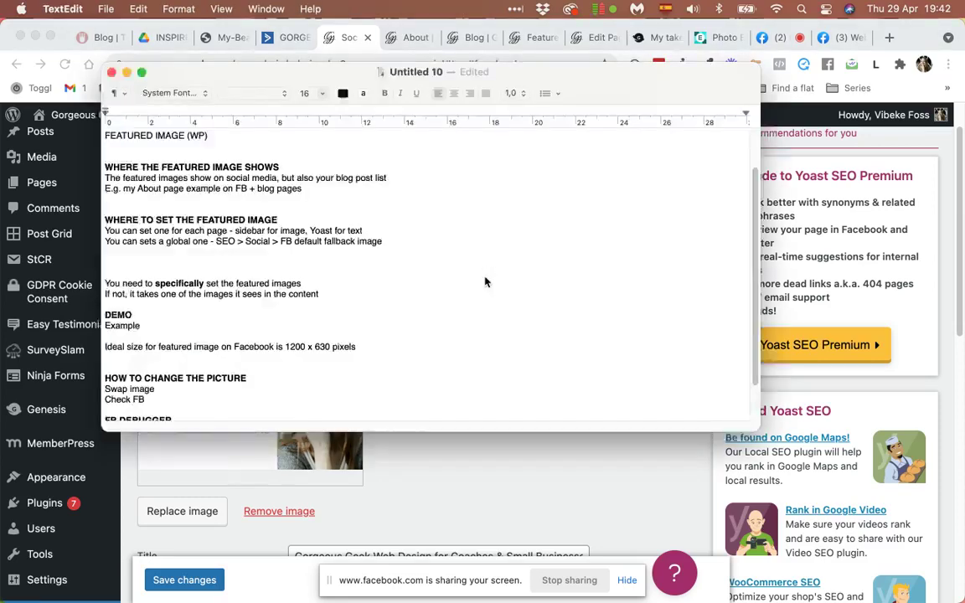
{"action": "key", "text": "super+Tab"}
{"action": "left_click", "coordinate": [531, 44]}
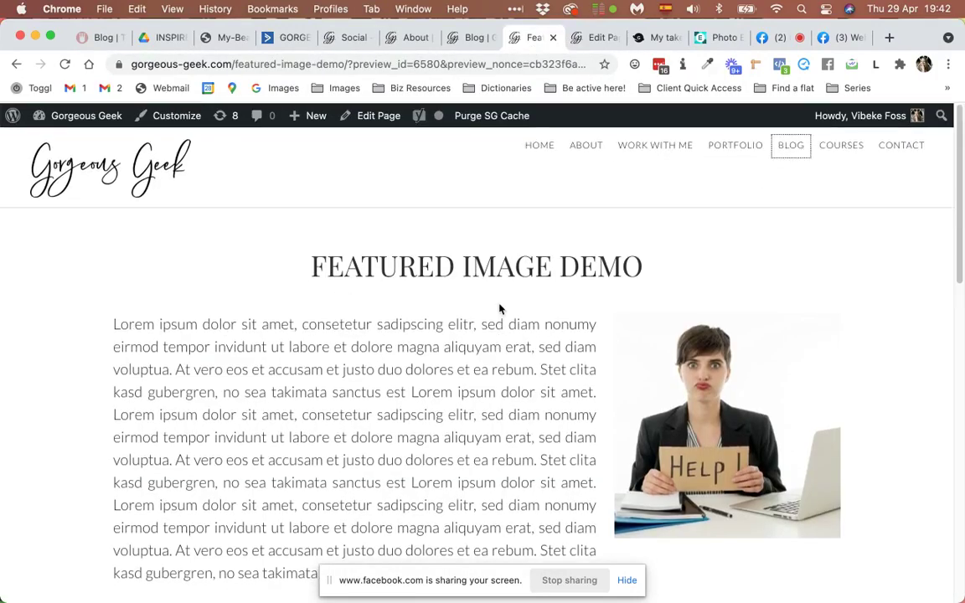
{"action": "left_click_drag", "start_coordinate": [343, 65], "coordinate": [88, 59]}
{"action": "key", "text": "super+c"}
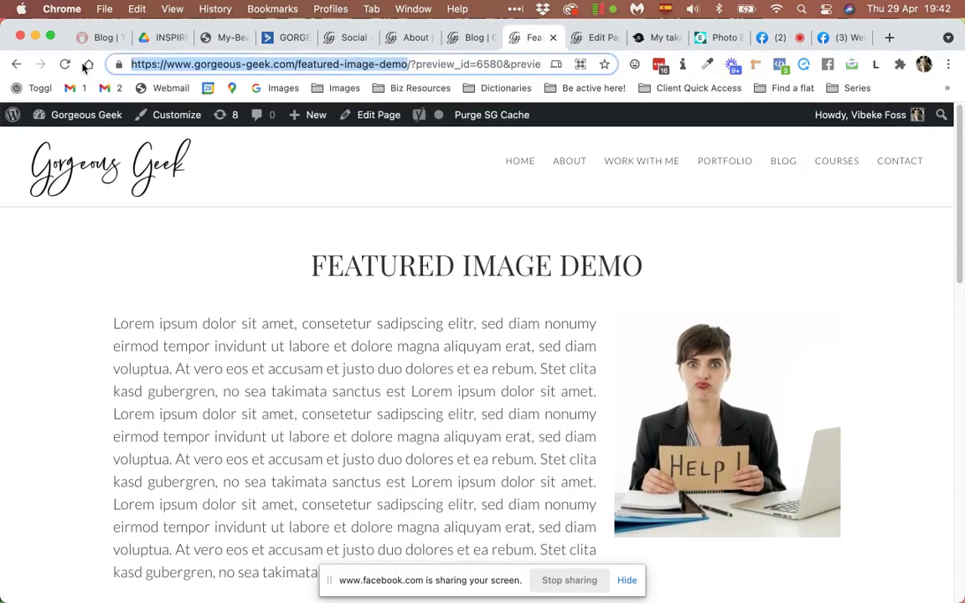
{"action": "scroll", "coordinate": [289, 377], "scroll_direction": "down", "scroll_amount": 5}
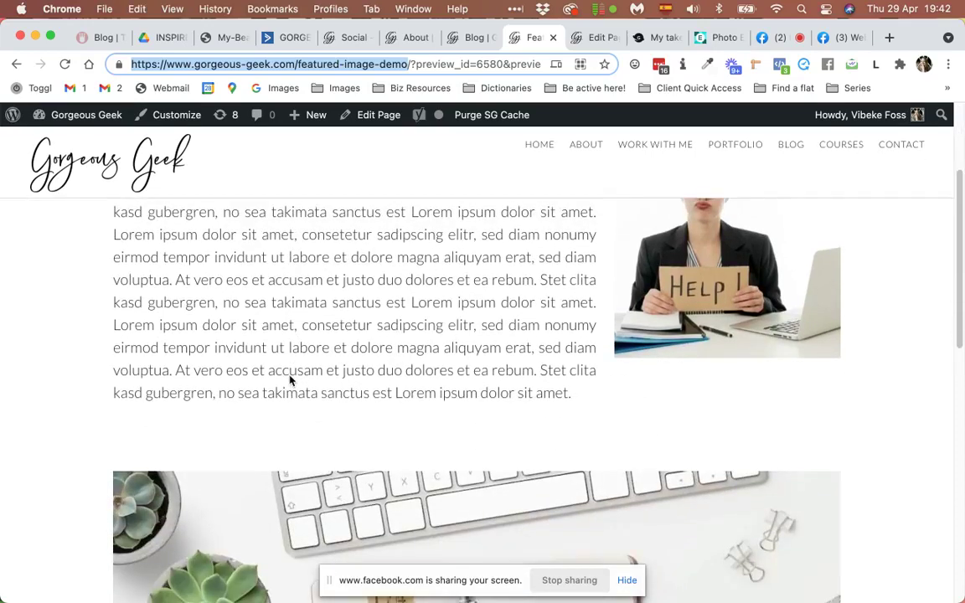
{"action": "scroll", "coordinate": [289, 377], "scroll_direction": "up", "scroll_amount": 4}
{"action": "scroll", "coordinate": [663, 424], "scroll_direction": "down", "scroll_amount": 5}
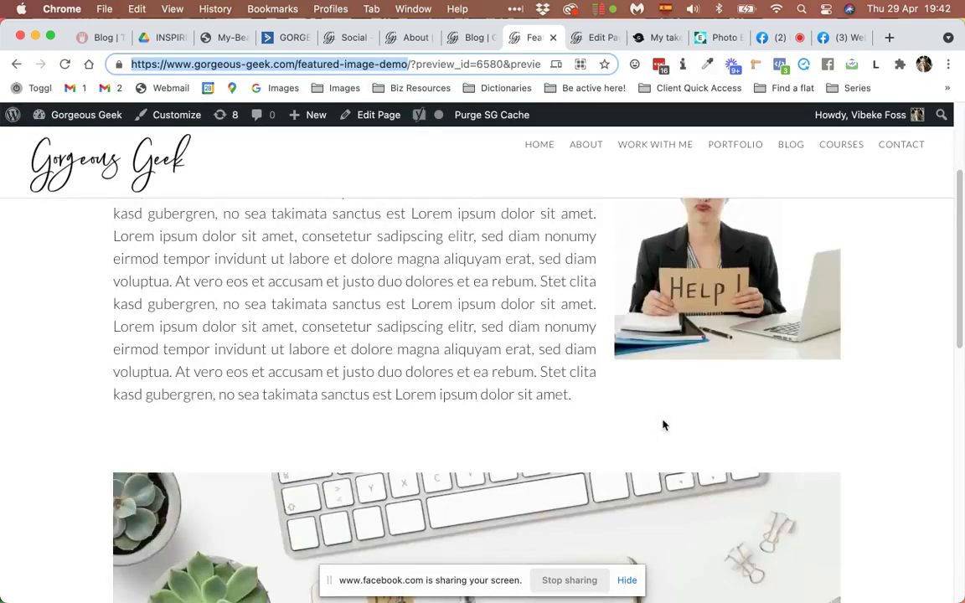
{"action": "scroll", "coordinate": [662, 426], "scroll_direction": "up", "scroll_amount": 5}
- In the Featured Image Demo editor, confirm the Featured image box still shows 'Set featured image'
{"action": "left_click", "coordinate": [593, 37]}
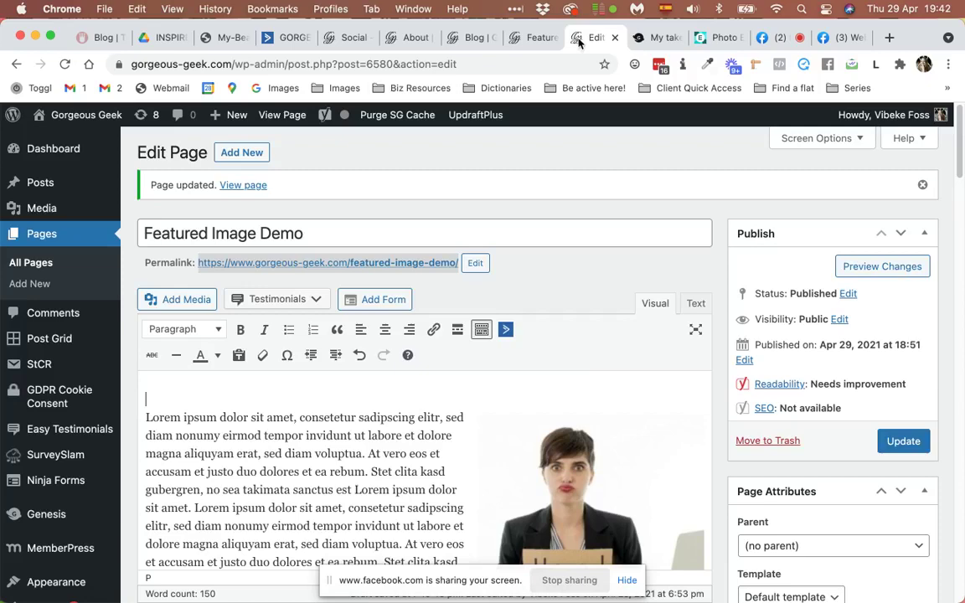
{"action": "scroll", "coordinate": [589, 375], "scroll_direction": "down", "scroll_amount": 5}
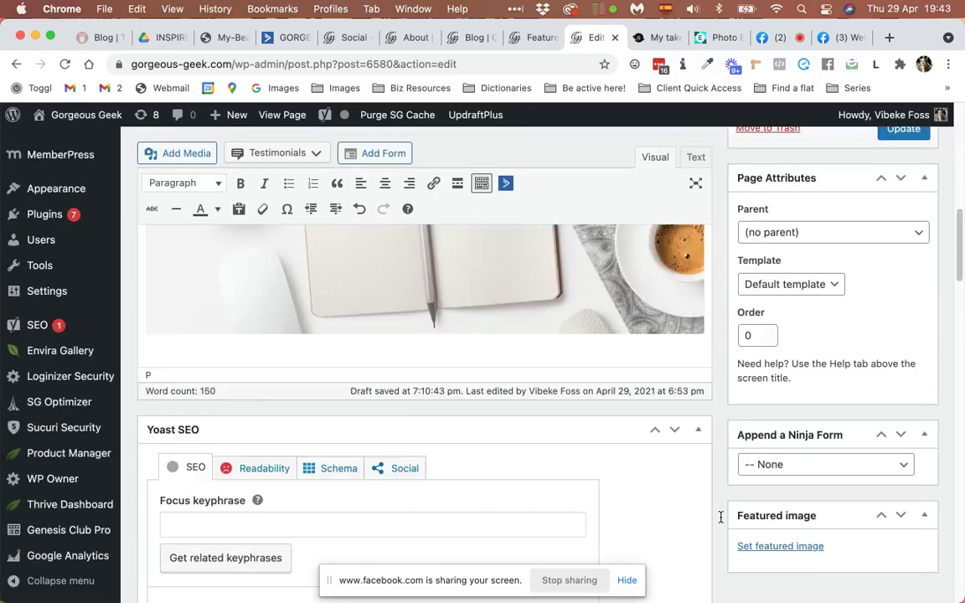
{"action": "scroll", "coordinate": [633, 424], "scroll_direction": "up", "scroll_amount": 5}
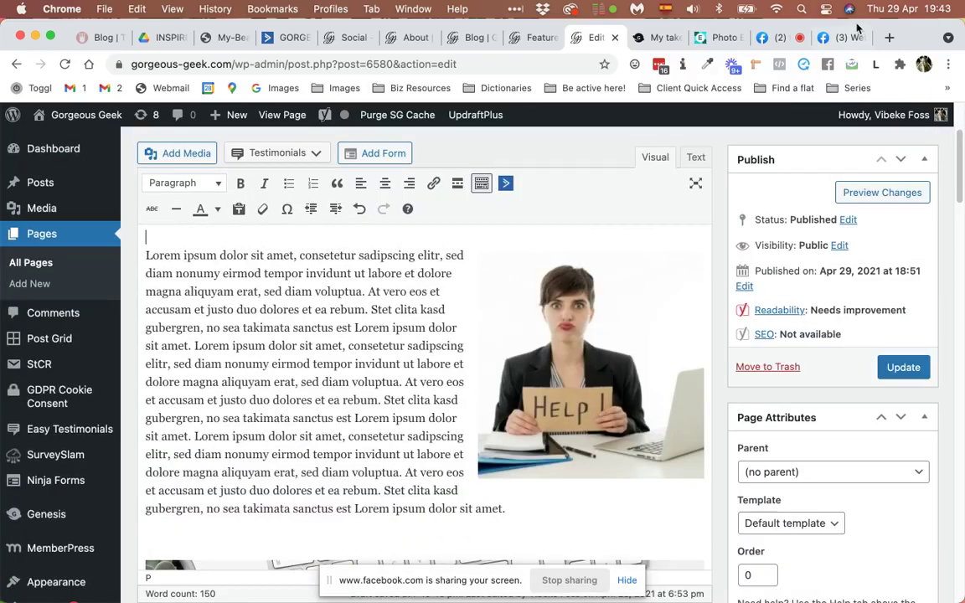
- Swap the About link in the Facebook draft for the featured-image-demo URL, showing its Help! preview
{"action": "left_click", "coordinate": [842, 38]}
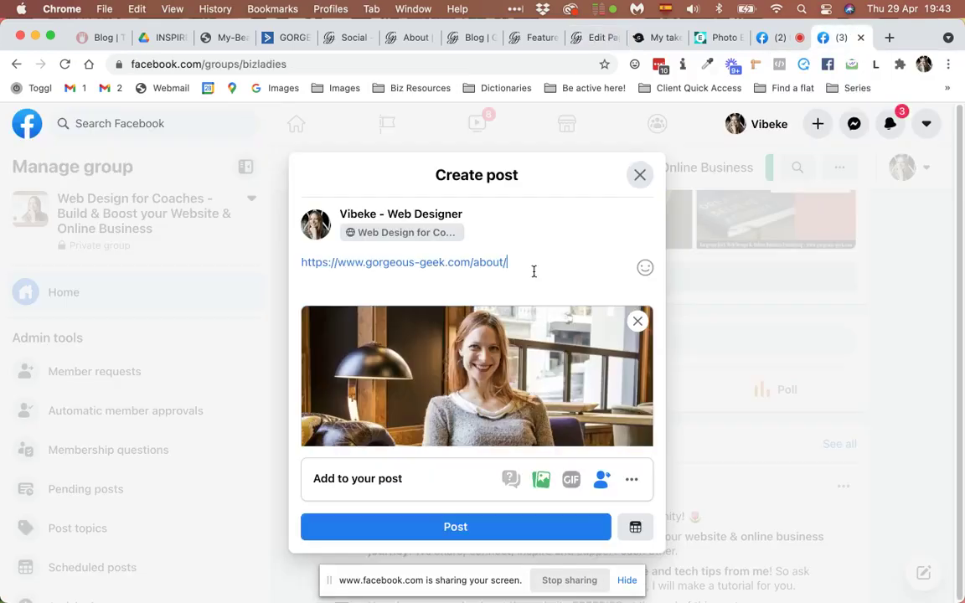
{"action": "left_click", "coordinate": [65, 65]}
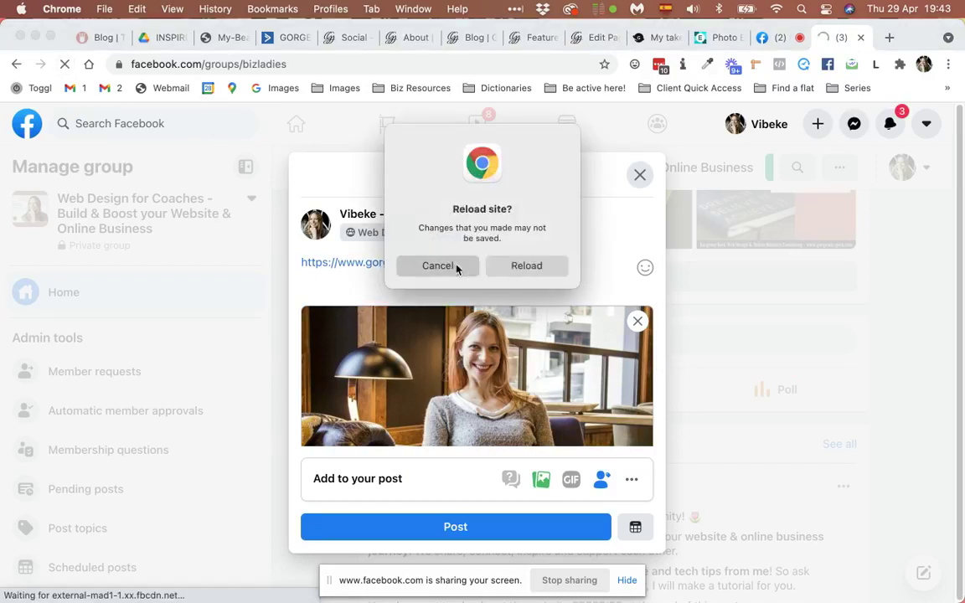
{"action": "left_click", "coordinate": [457, 267]}
{"action": "triple_click", "coordinate": [501, 261]}
{"action": "key", "text": "super+v"}
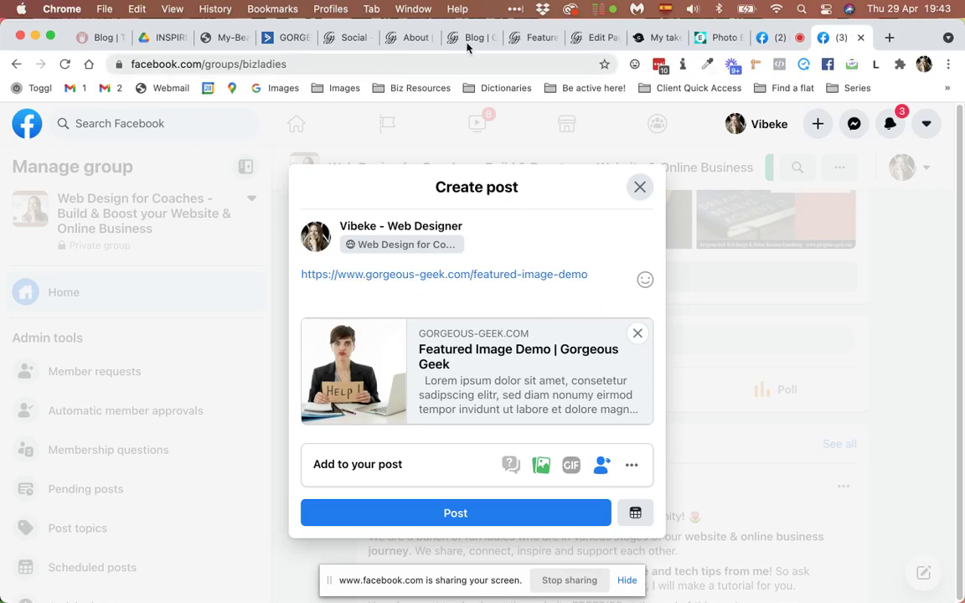
- Set the 1200x630 notebook photo from the Media Library as the page's featured image
{"action": "left_click", "coordinate": [581, 46]}
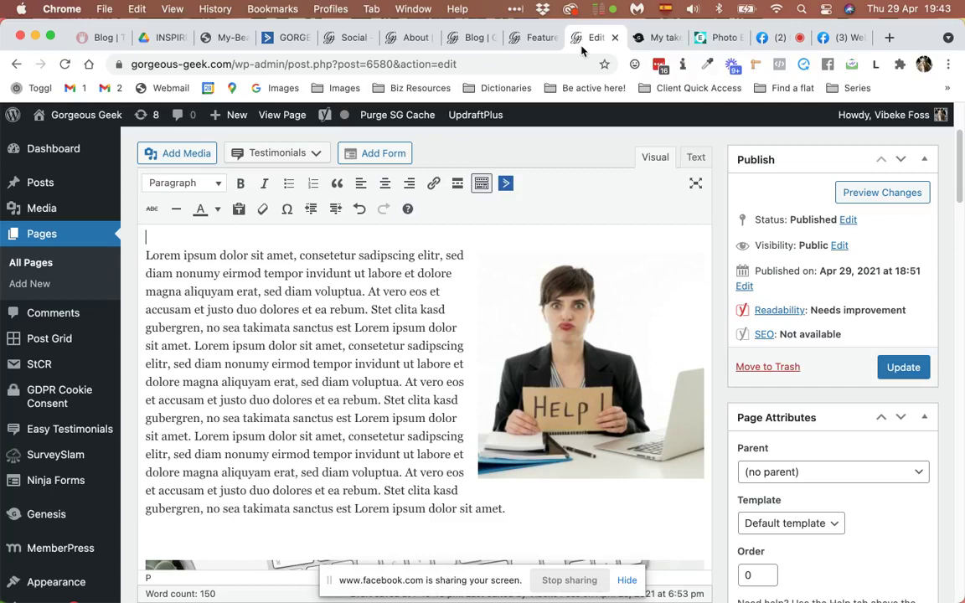
{"action": "scroll", "coordinate": [567, 415], "scroll_direction": "down", "scroll_amount": 5}
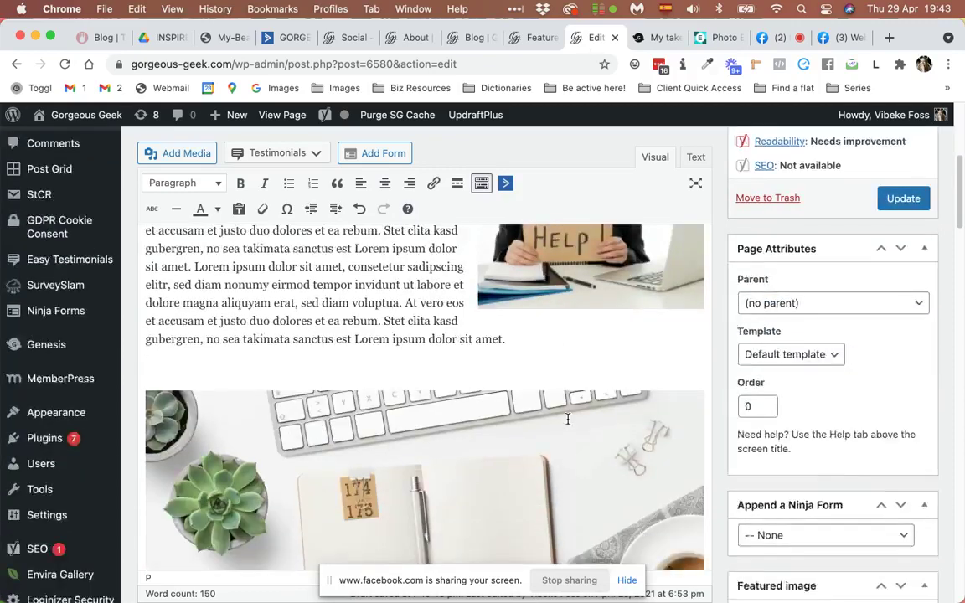
{"action": "left_click", "coordinate": [455, 391]}
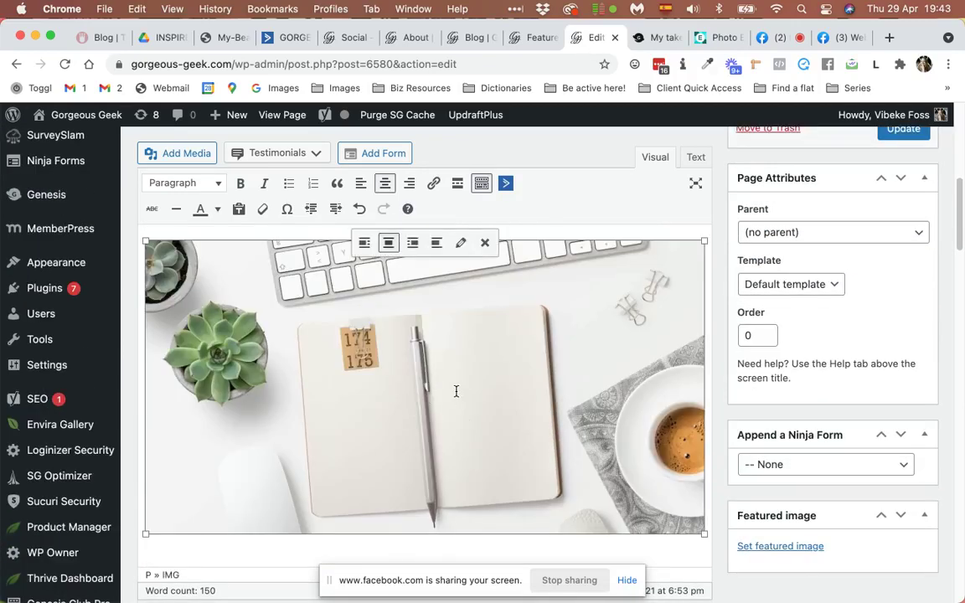
{"action": "scroll", "coordinate": [455, 391], "scroll_direction": "down", "scroll_amount": 2}
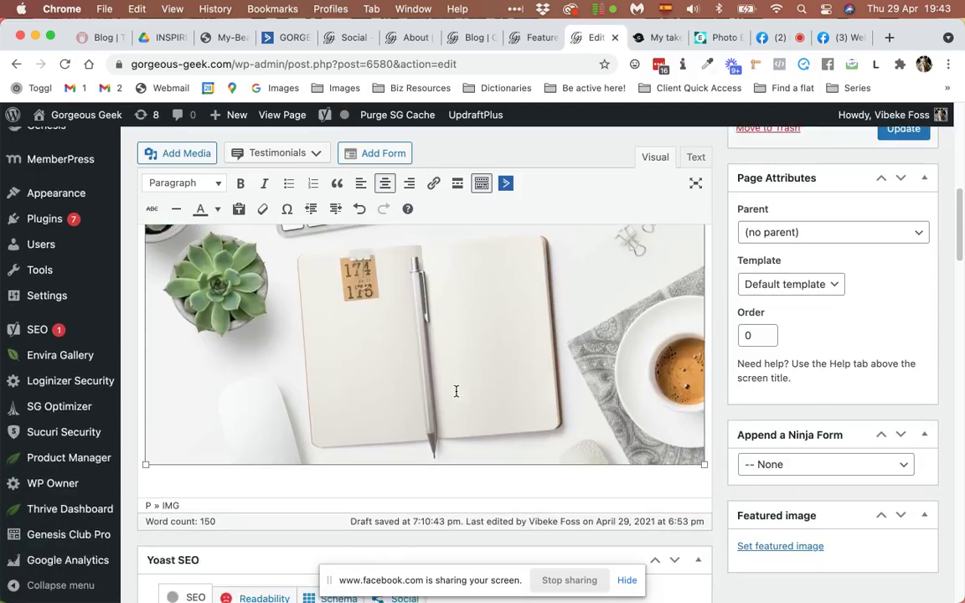
{"action": "left_click", "coordinate": [796, 547]}
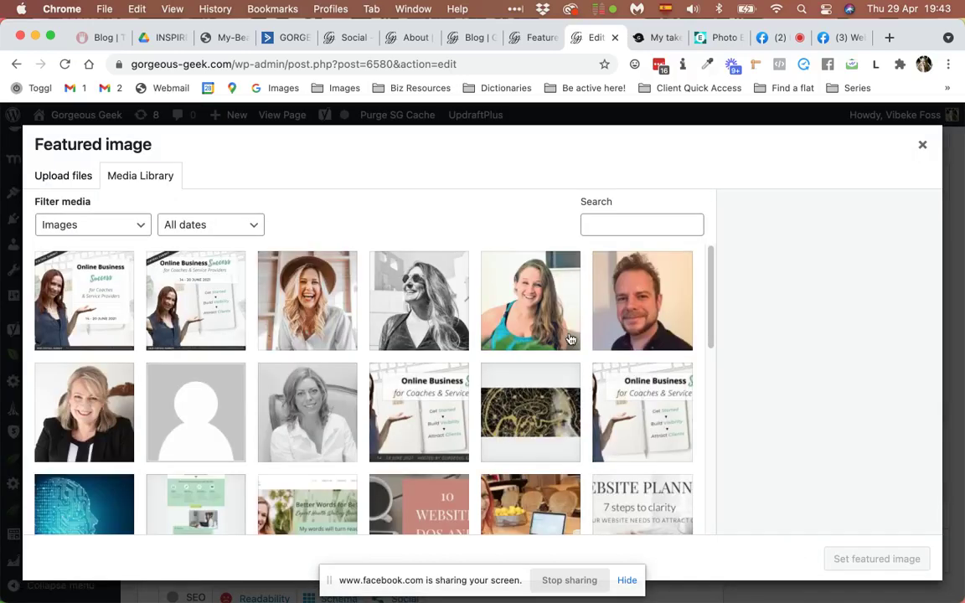
{"action": "scroll", "coordinate": [561, 380], "scroll_direction": "down", "scroll_amount": 2}
{"action": "scroll", "coordinate": [563, 381], "scroll_direction": "down", "scroll_amount": 3}
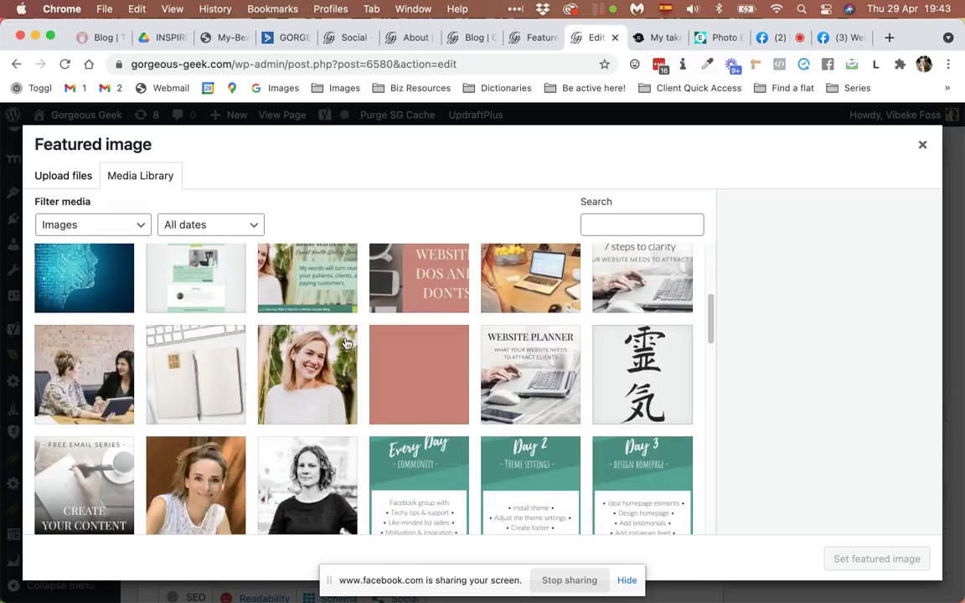
{"action": "left_click", "coordinate": [182, 350]}
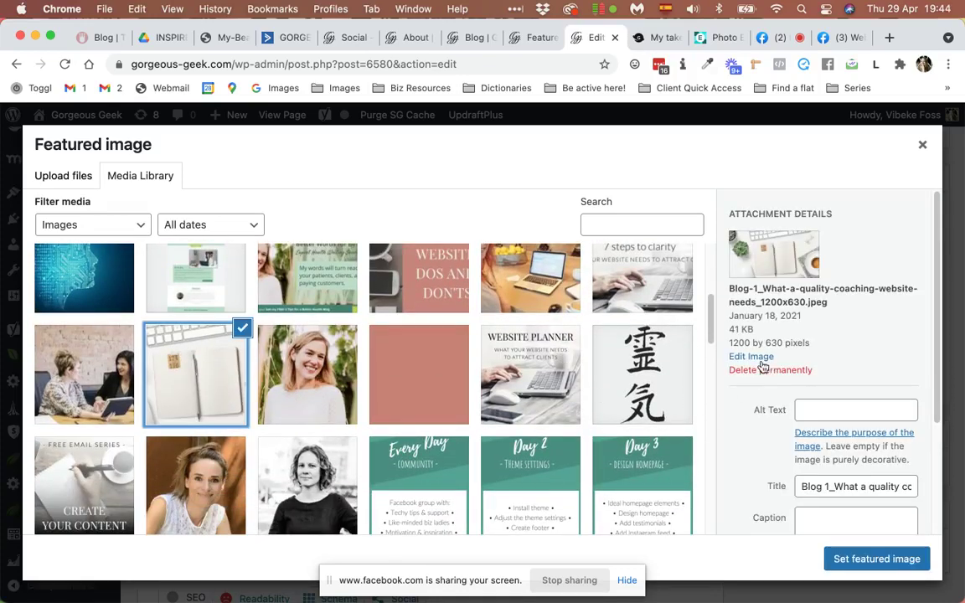
{"action": "left_click_drag", "start_coordinate": [760, 303], "coordinate": [777, 304]}
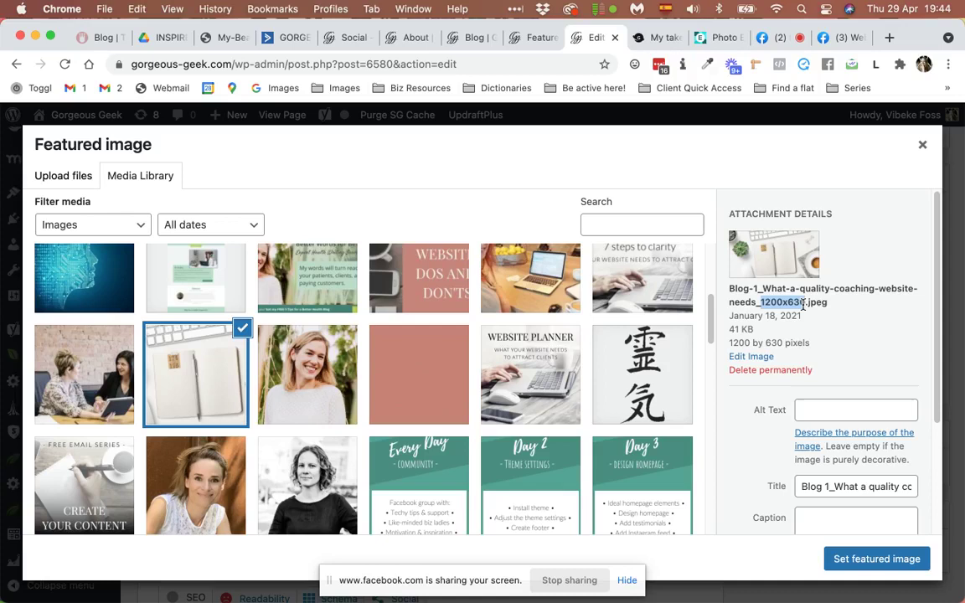
{"action": "left_click_drag", "start_coordinate": [802, 305], "coordinate": [811, 321]}
{"action": "left_click", "coordinate": [875, 560]}
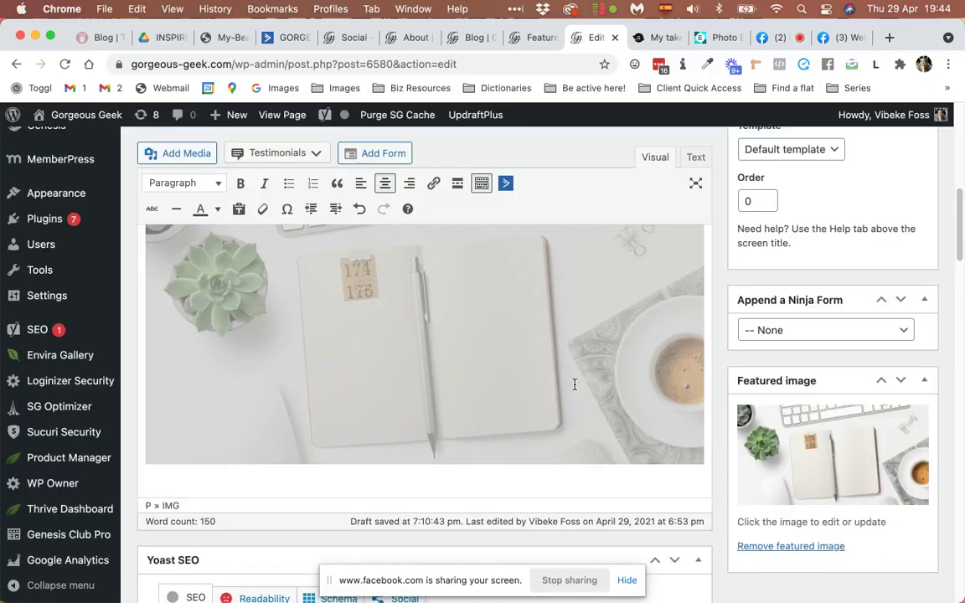
- Update the Featured Image Demo page to save the new featured image
{"action": "scroll", "coordinate": [802, 501], "scroll_direction": "down", "scroll_amount": 1}
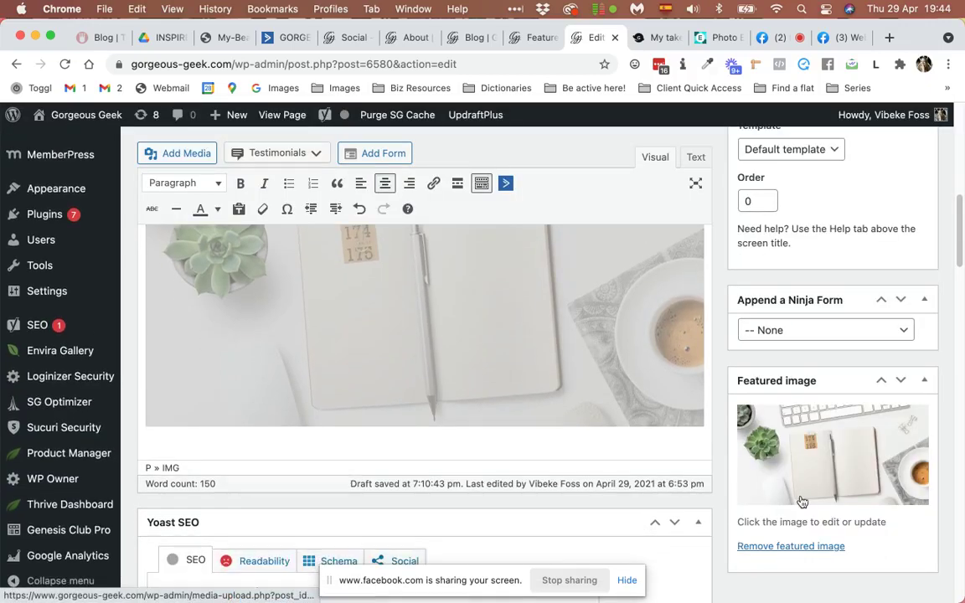
{"action": "scroll", "coordinate": [802, 501], "scroll_direction": "up", "scroll_amount": 3}
{"action": "scroll", "coordinate": [769, 463], "scroll_direction": "down", "scroll_amount": 4}
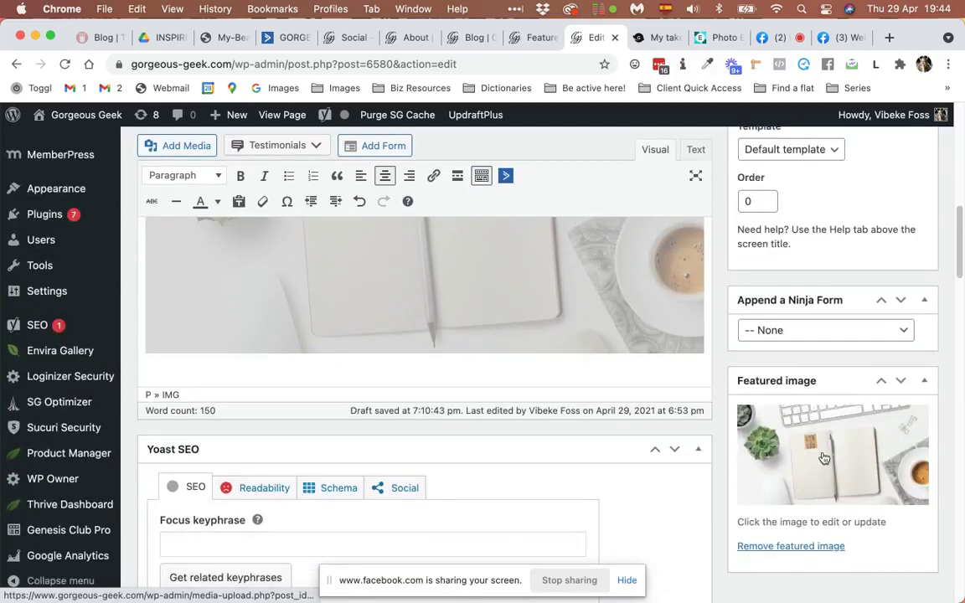
{"action": "scroll", "coordinate": [824, 458], "scroll_direction": "up", "scroll_amount": 5}
{"action": "left_click", "coordinate": [904, 258]}
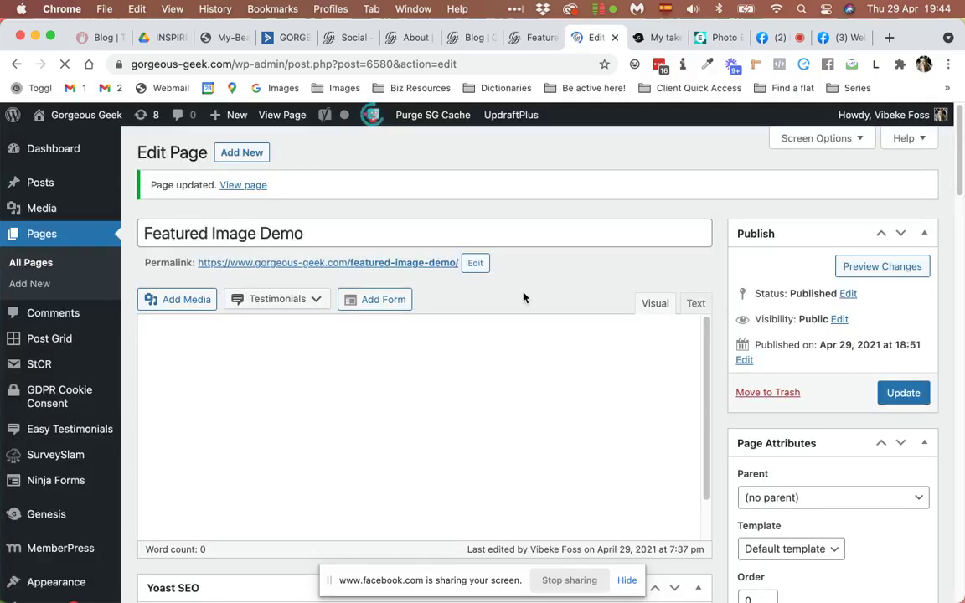
- Copy the featured-image-demo link from the Facebook group's draft post
{"action": "left_click", "coordinate": [836, 38]}
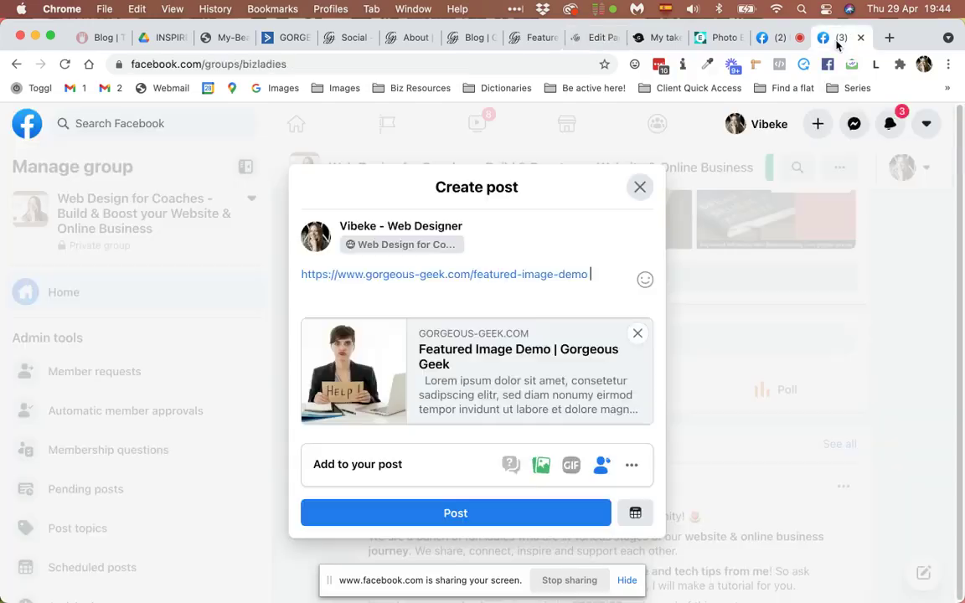
{"action": "triple_click", "coordinate": [553, 275]}
{"action": "left_click", "coordinate": [552, 275]}
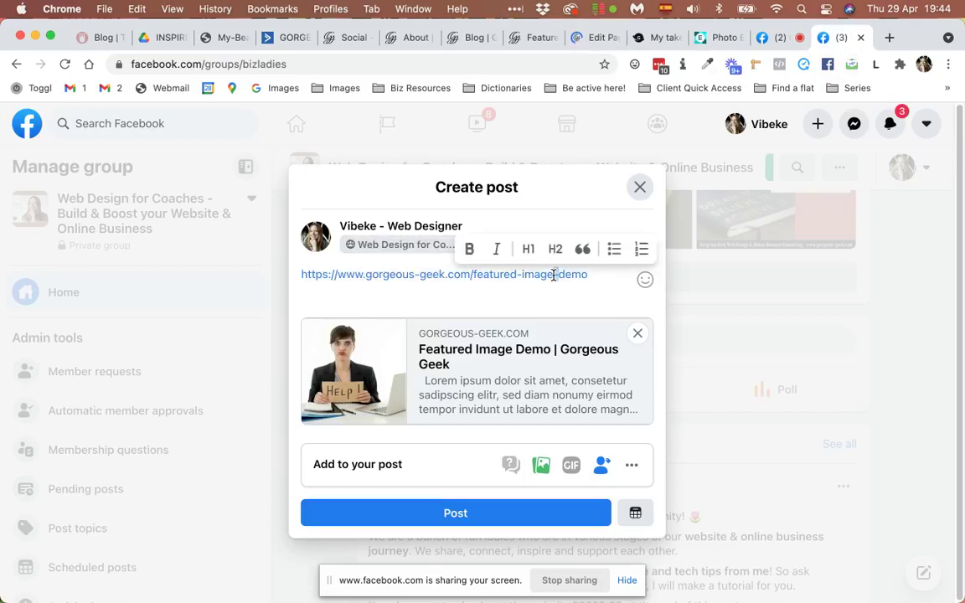
{"action": "triple_click", "coordinate": [553, 275]}
{"action": "key", "text": "super+c"}
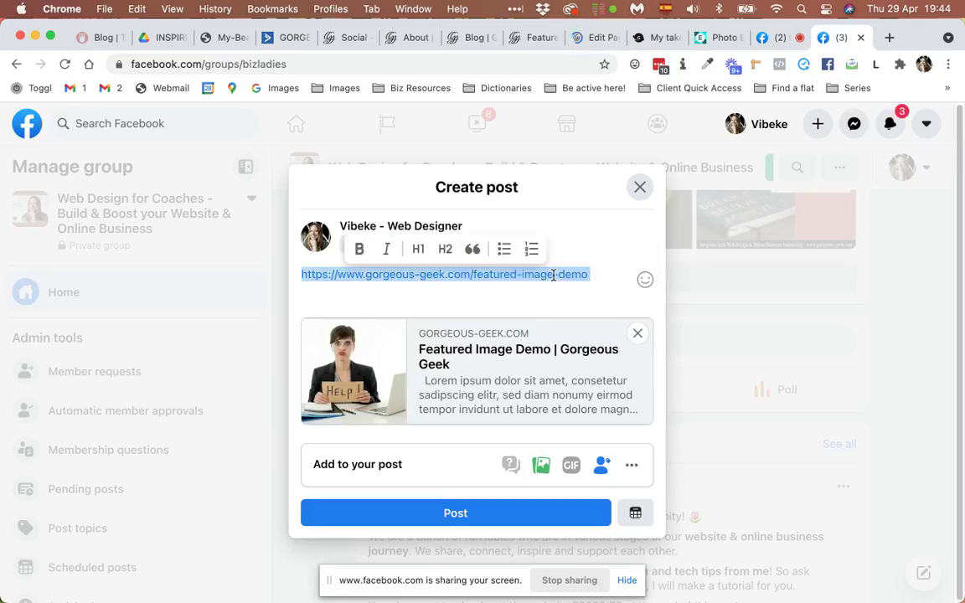
- Reload the group, discarding the draft, and paste the link into a new post
{"action": "left_click", "coordinate": [65, 65]}
{"action": "left_click", "coordinate": [510, 269]}
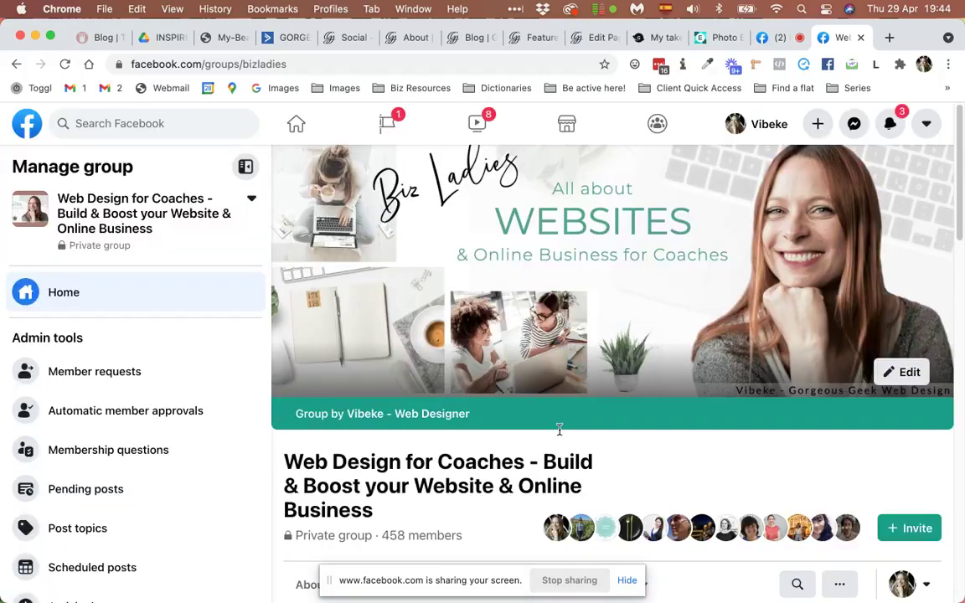
{"action": "scroll", "coordinate": [560, 434], "scroll_direction": "down", "scroll_amount": 5}
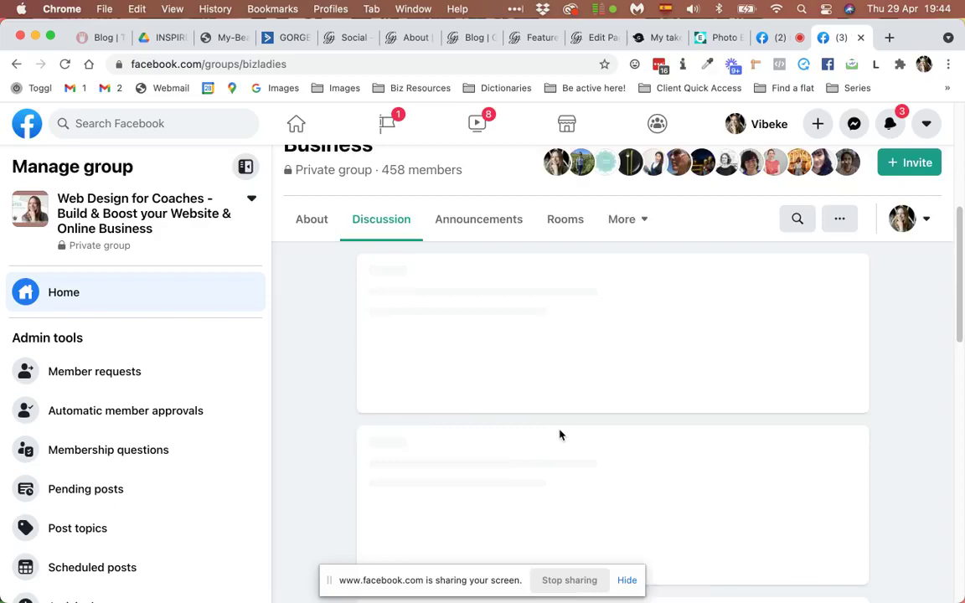
{"action": "scroll", "coordinate": [560, 434], "scroll_direction": "down", "scroll_amount": 7}
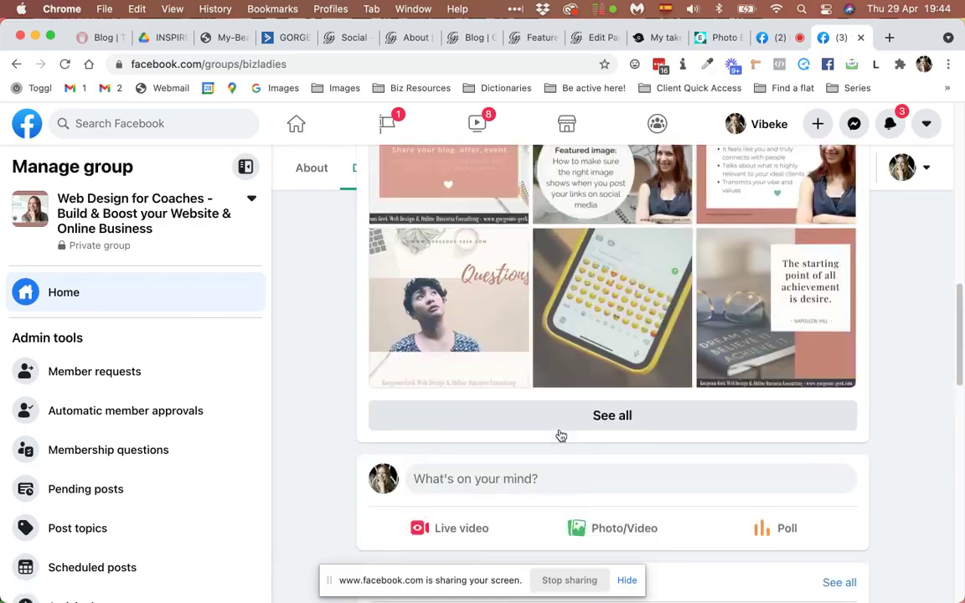
{"action": "left_click", "coordinate": [543, 390]}
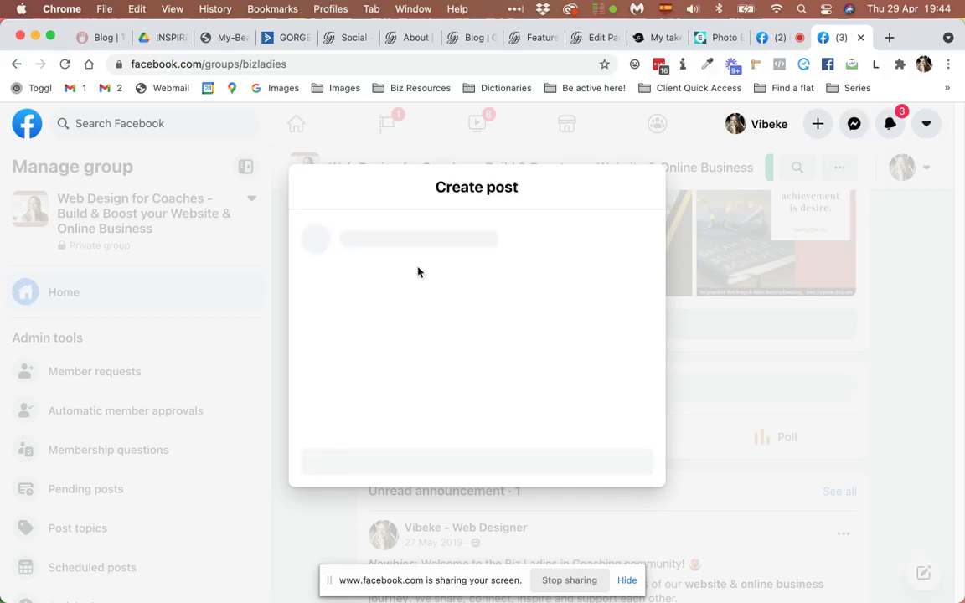
{"action": "key", "text": "super+v"}
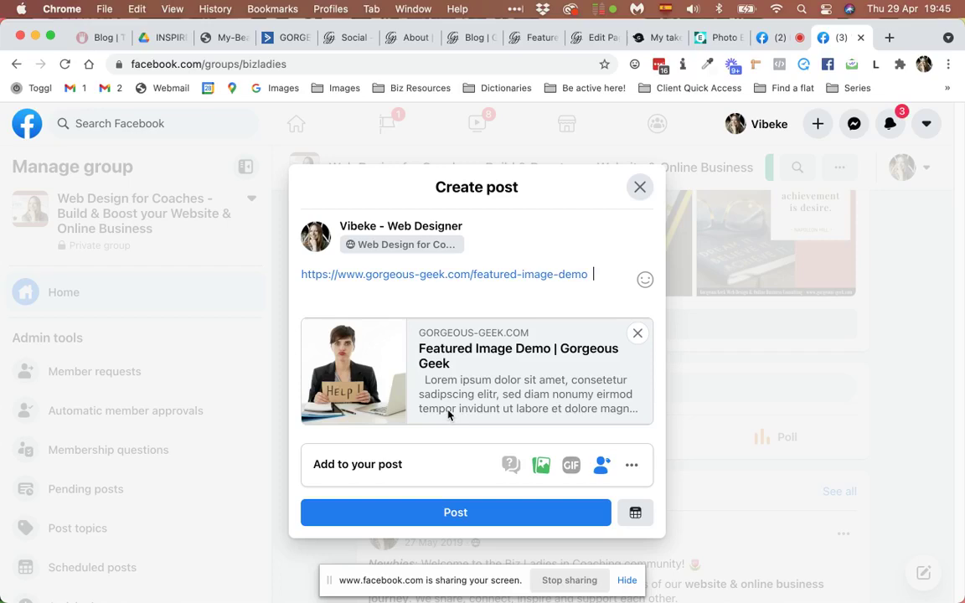
- Search 'facebook debugger' and run the Sharing Debugger on the featured-image-demo page URL
{"action": "left_click", "coordinate": [890, 39]}
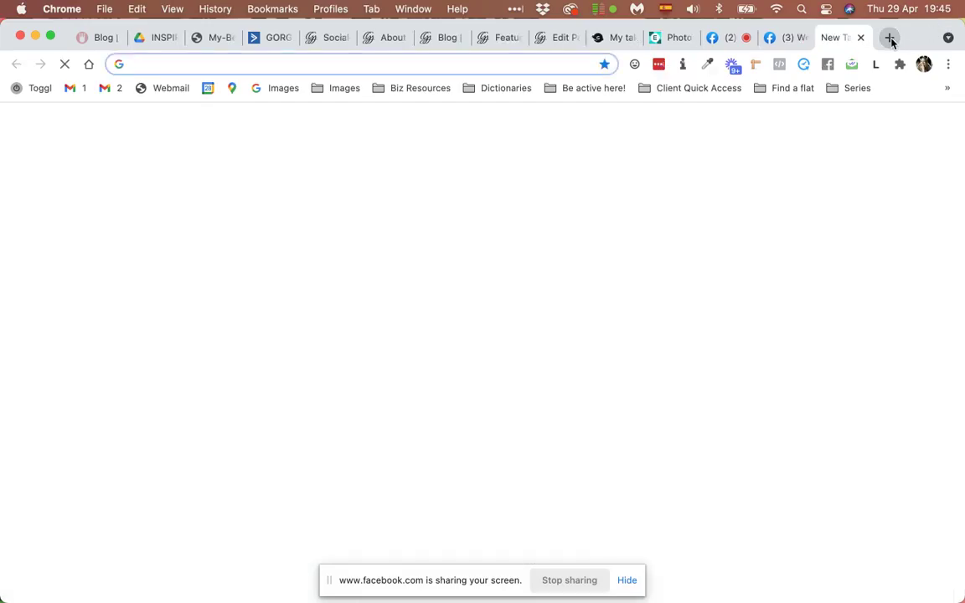
{"action": "type", "text": "facebook "}
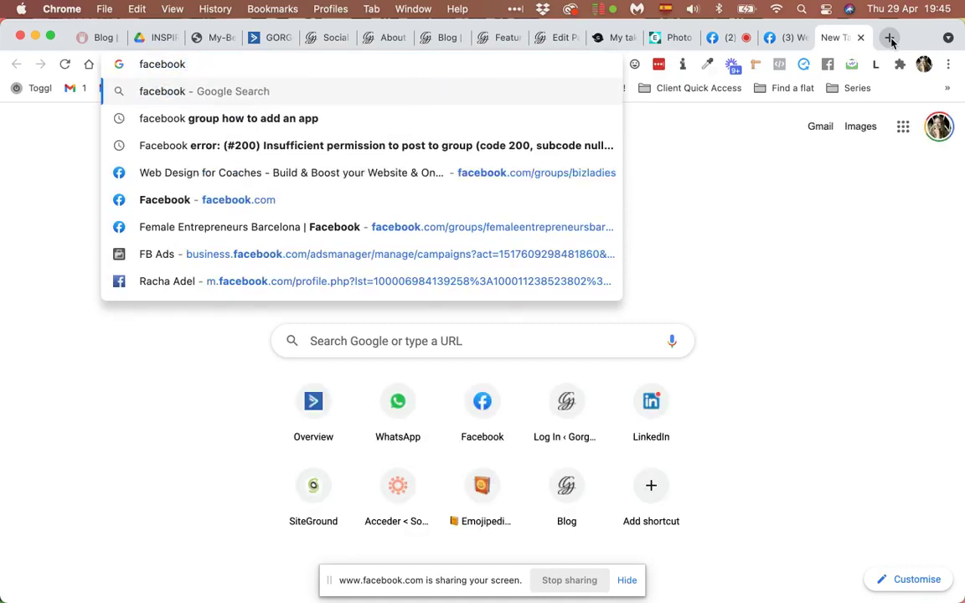
{"action": "type", "text": "de"}
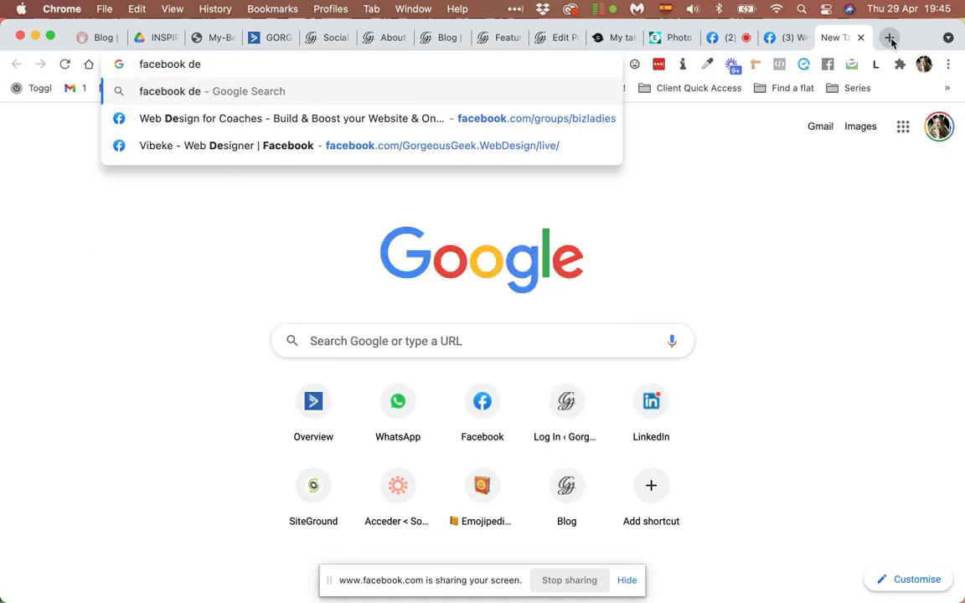
{"action": "type", "text": "bugger"}
{"action": "key", "text": "Return"}
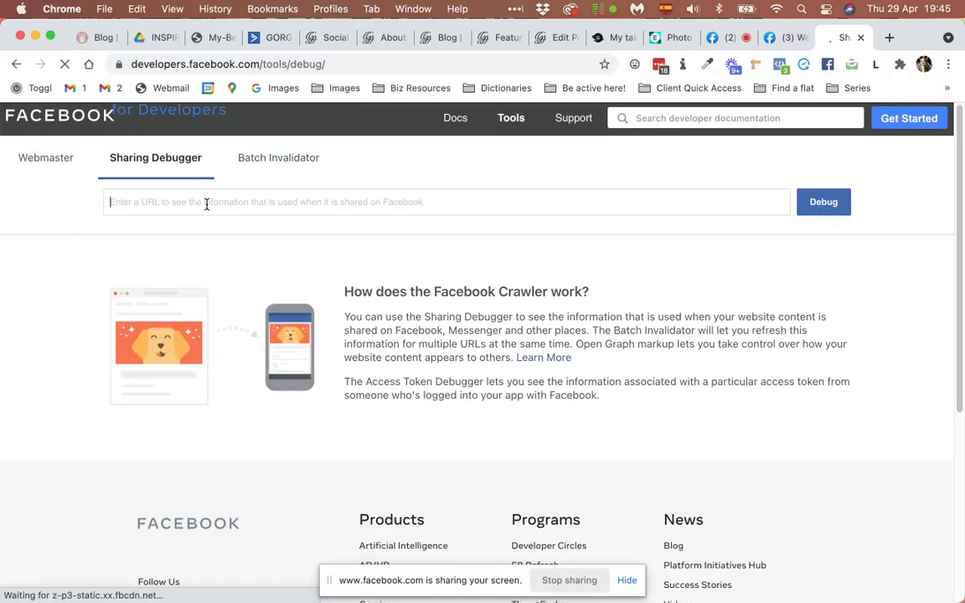
{"action": "key", "text": "ctrl+v"}
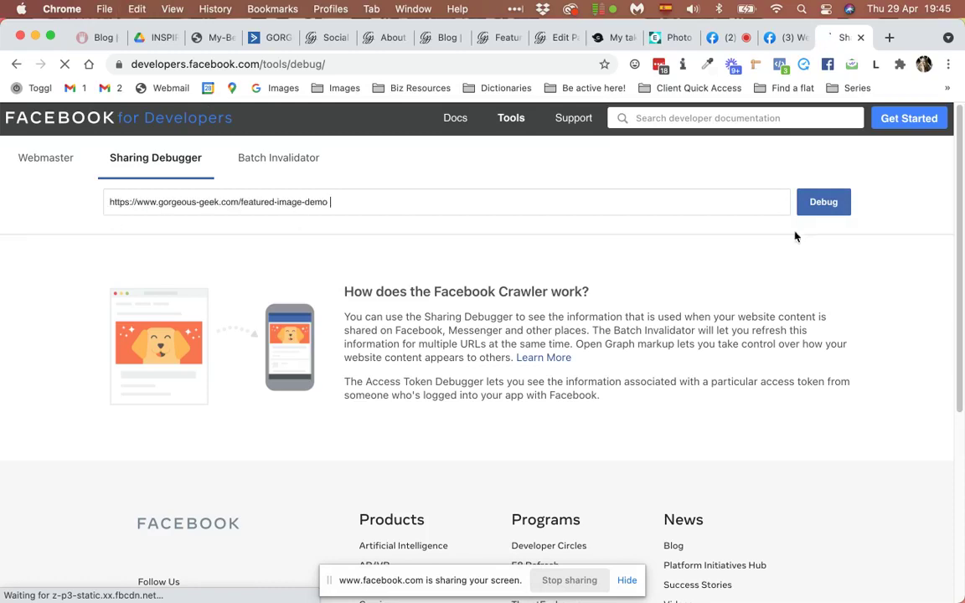
{"action": "left_click", "coordinate": [825, 204]}
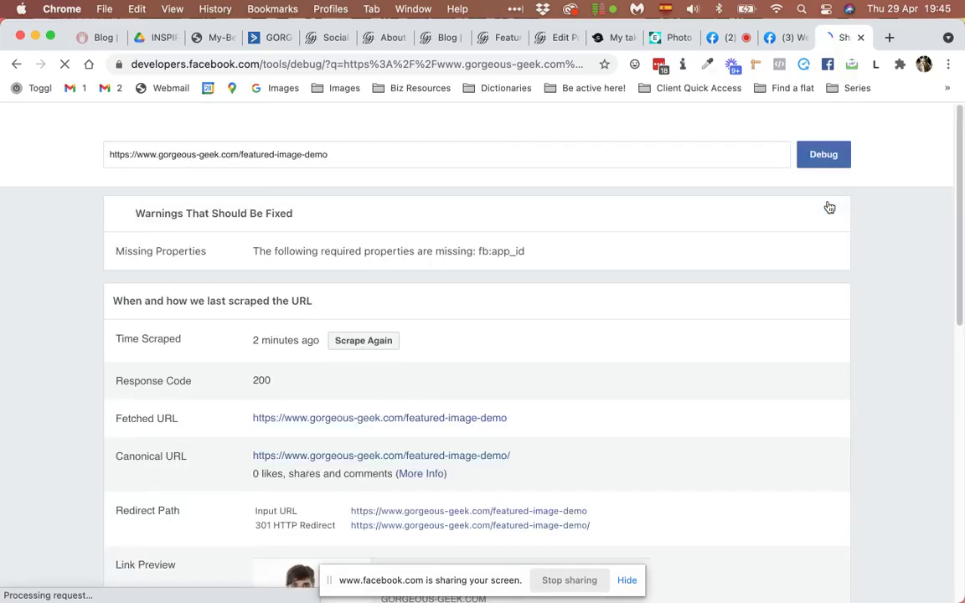
{"action": "scroll", "coordinate": [767, 308], "scroll_direction": "down", "scroll_amount": 2}
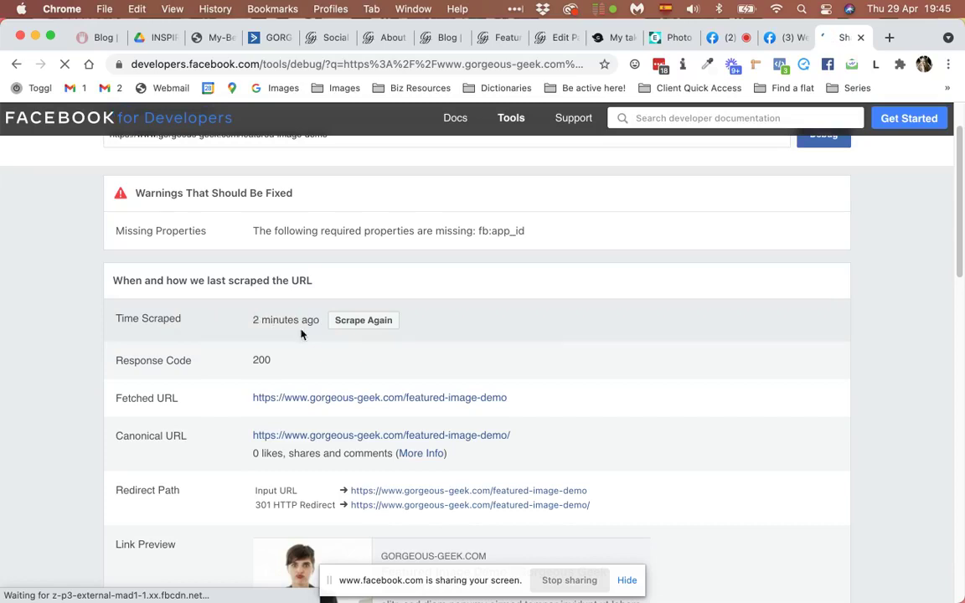
- Scrape the page again and confirm the link preview shows the notebook-and-succulent image
{"action": "scroll", "coordinate": [543, 344], "scroll_direction": "down", "scroll_amount": 3}
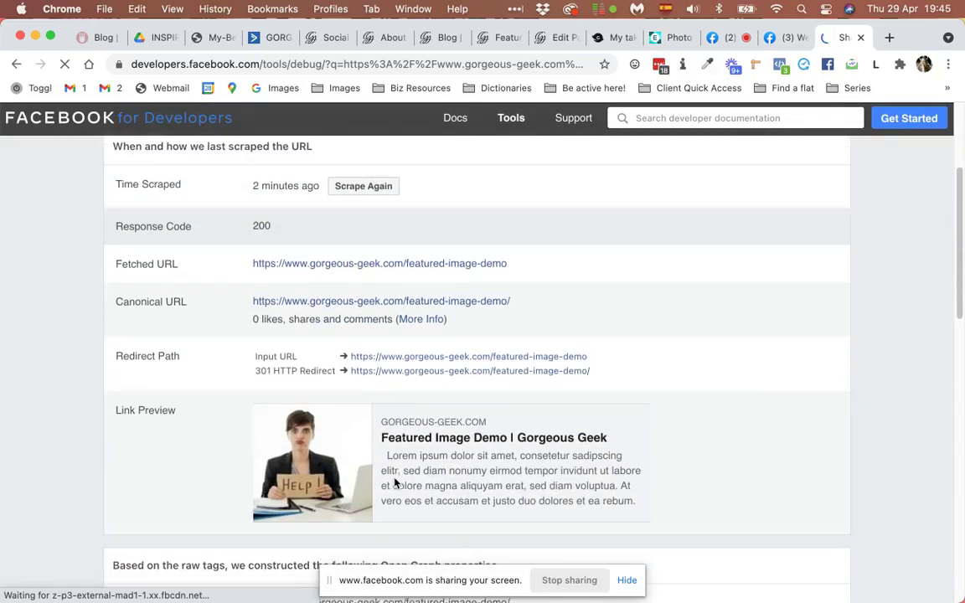
{"action": "scroll", "coordinate": [392, 377], "scroll_direction": "up", "scroll_amount": 3}
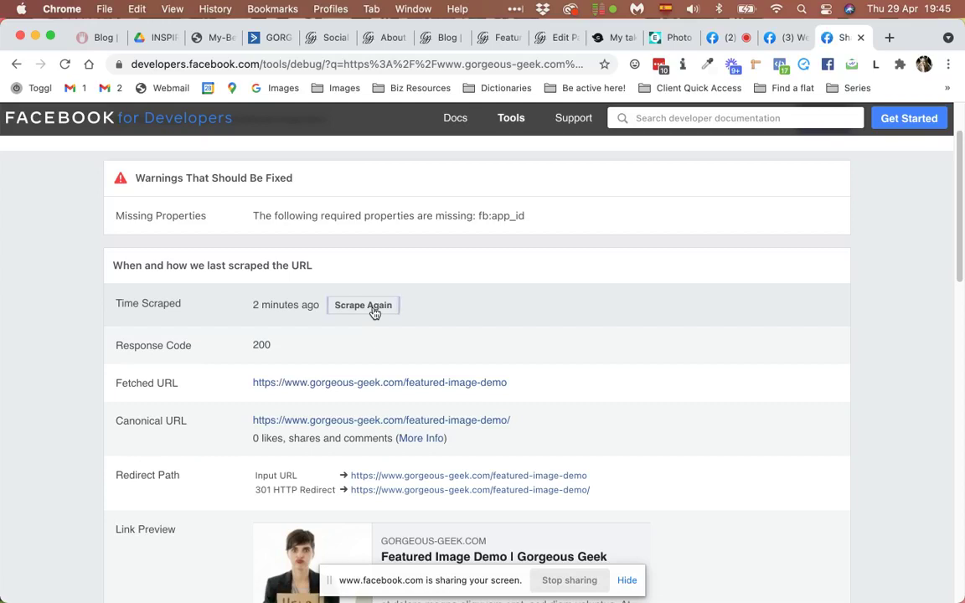
{"action": "left_click", "coordinate": [373, 309]}
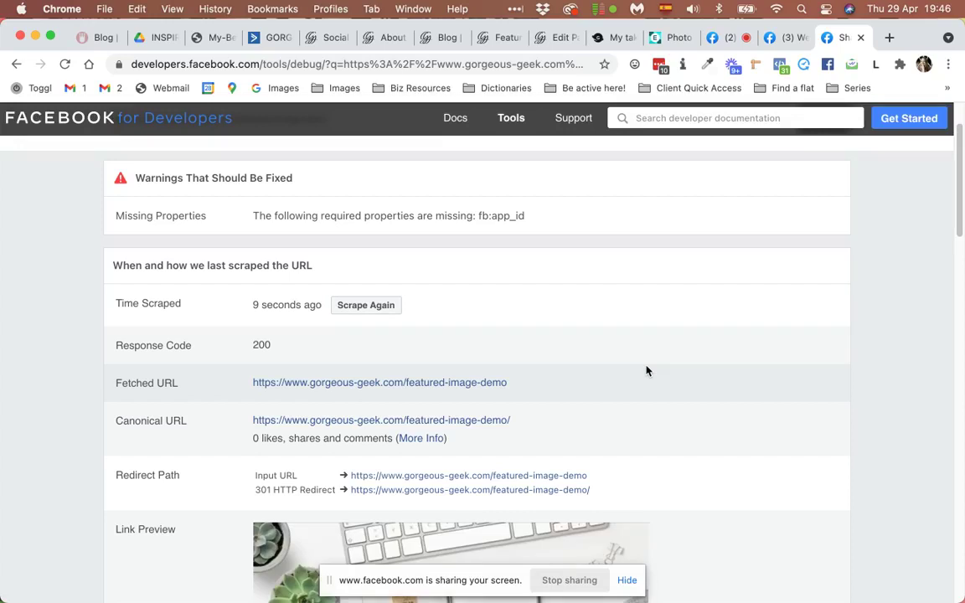
{"action": "scroll", "coordinate": [646, 370], "scroll_direction": "down", "scroll_amount": 3}
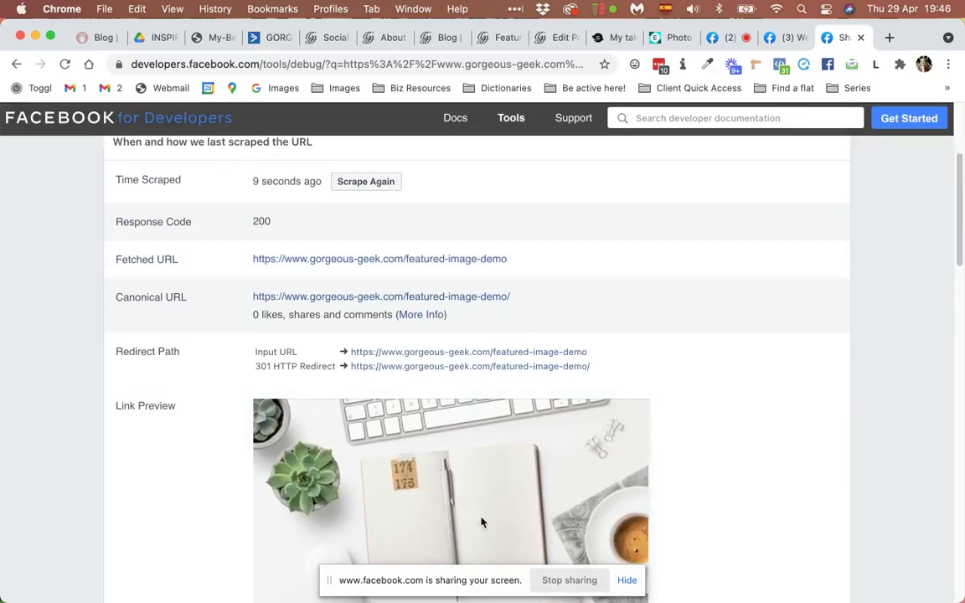
{"action": "scroll", "coordinate": [562, 498], "scroll_direction": "down", "scroll_amount": 2}
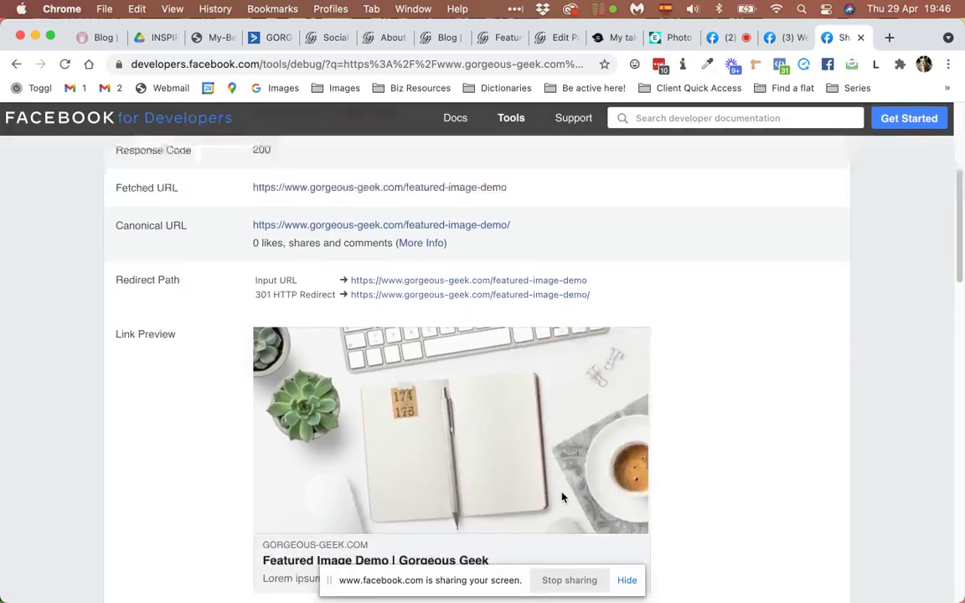
{"action": "scroll", "coordinate": [562, 497], "scroll_direction": "up", "scroll_amount": 4}
{"action": "scroll", "coordinate": [562, 498], "scroll_direction": "up", "scroll_amount": 3}
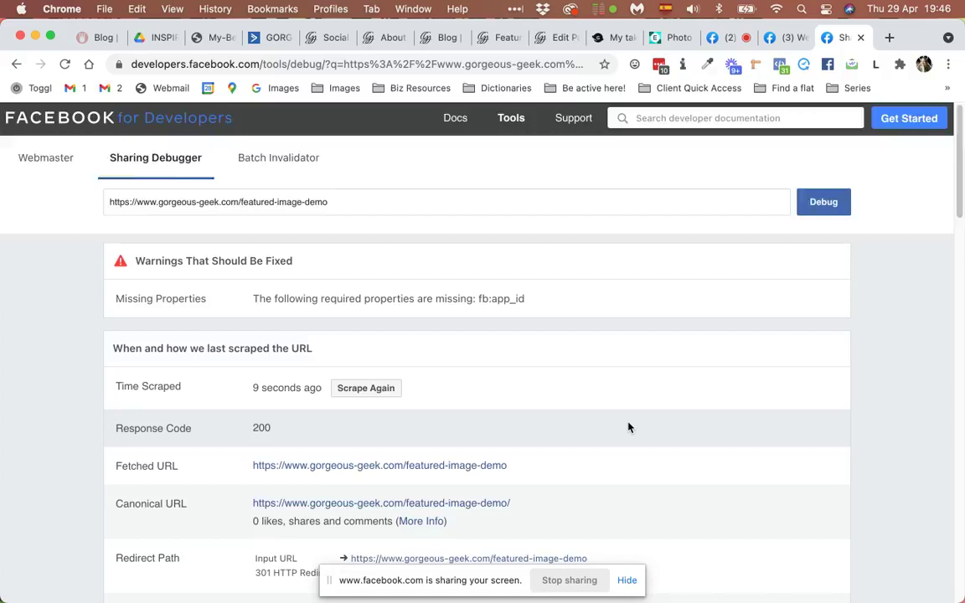
{"action": "scroll", "coordinate": [629, 427], "scroll_direction": "down", "scroll_amount": 3}
{"action": "scroll", "coordinate": [629, 427], "scroll_direction": "down", "scroll_amount": 3}
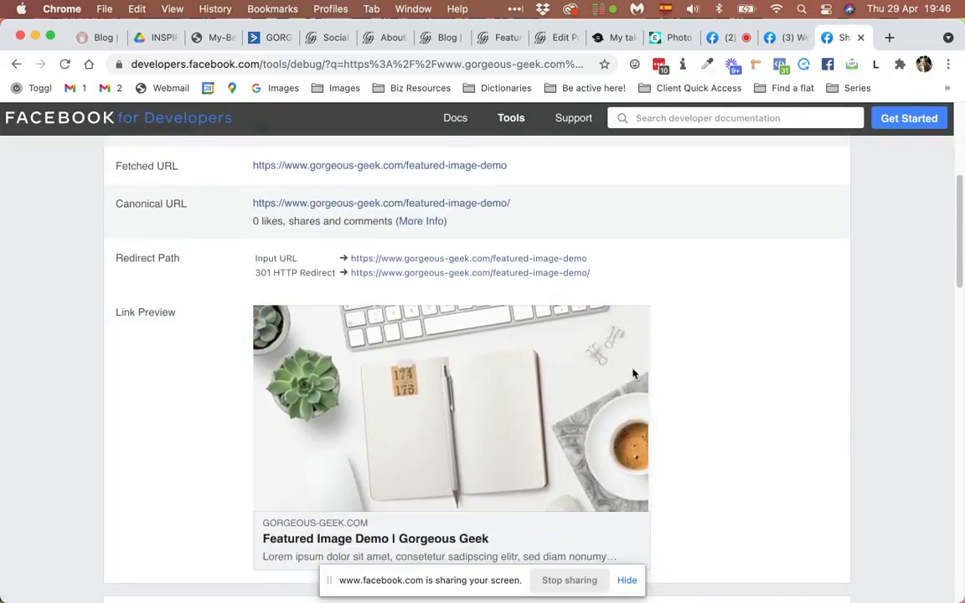
{"action": "scroll", "coordinate": [633, 373], "scroll_direction": "up", "scroll_amount": 3}
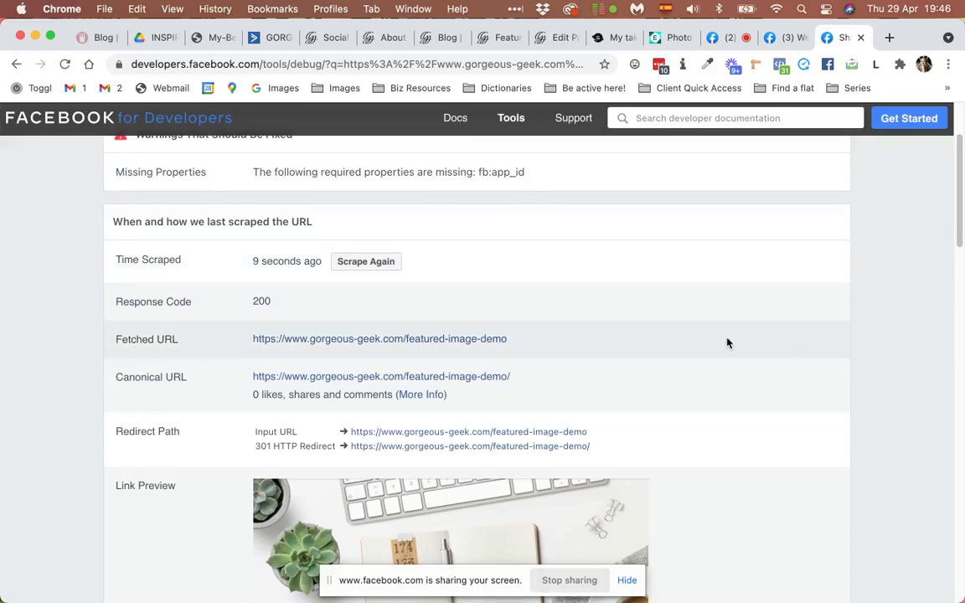
{"action": "scroll", "coordinate": [725, 340], "scroll_direction": "up", "scroll_amount": 3}
{"action": "scroll", "coordinate": [737, 361], "scroll_direction": "down", "scroll_amount": 5}
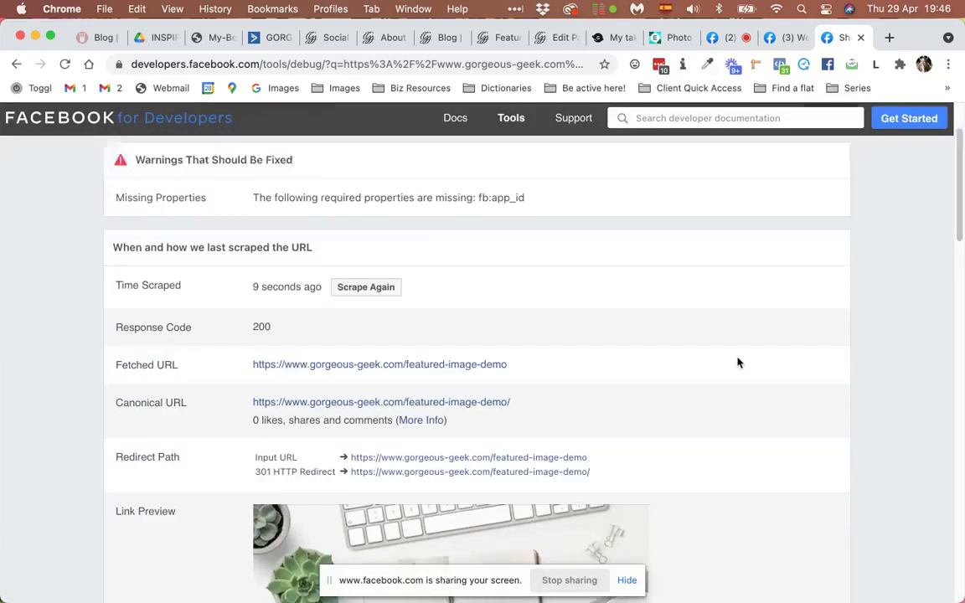
{"action": "scroll", "coordinate": [483, 456], "scroll_direction": "down", "scroll_amount": 5}
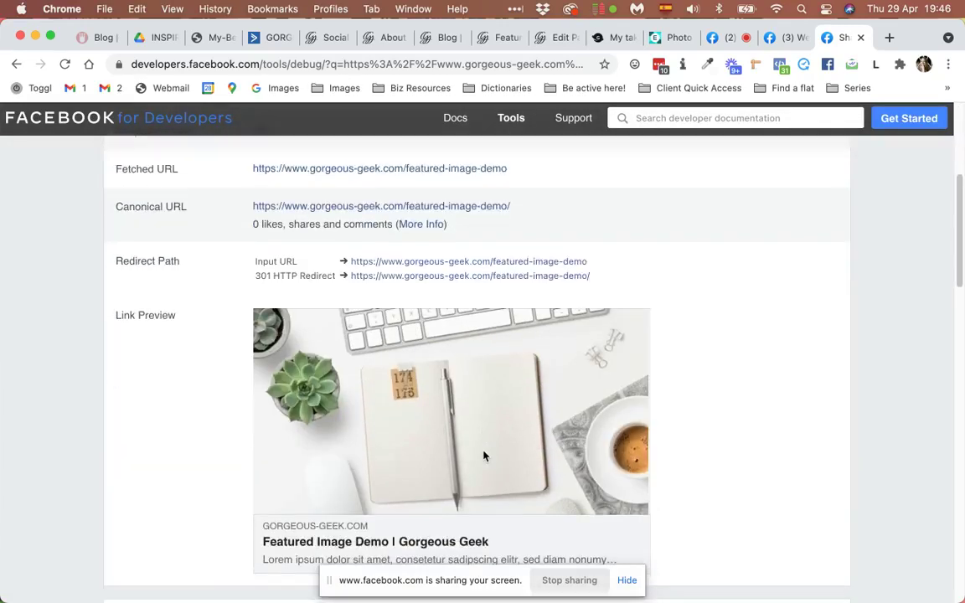
{"action": "scroll", "coordinate": [483, 455], "scroll_direction": "up", "scroll_amount": 8}
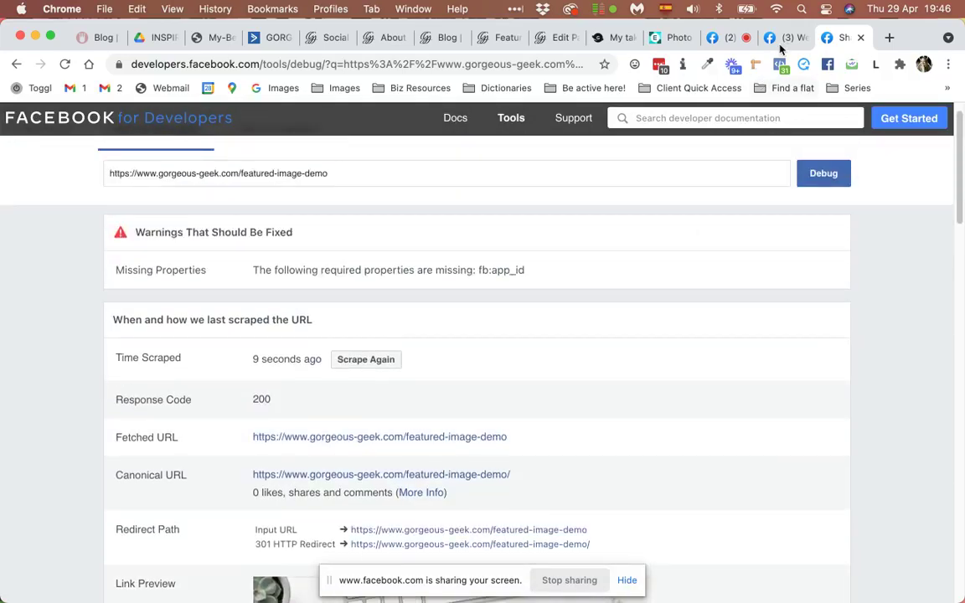
- Reload the Facebook group and paste the featured-image-demo link into a fresh post to preview it
{"action": "left_click", "coordinate": [785, 38]}
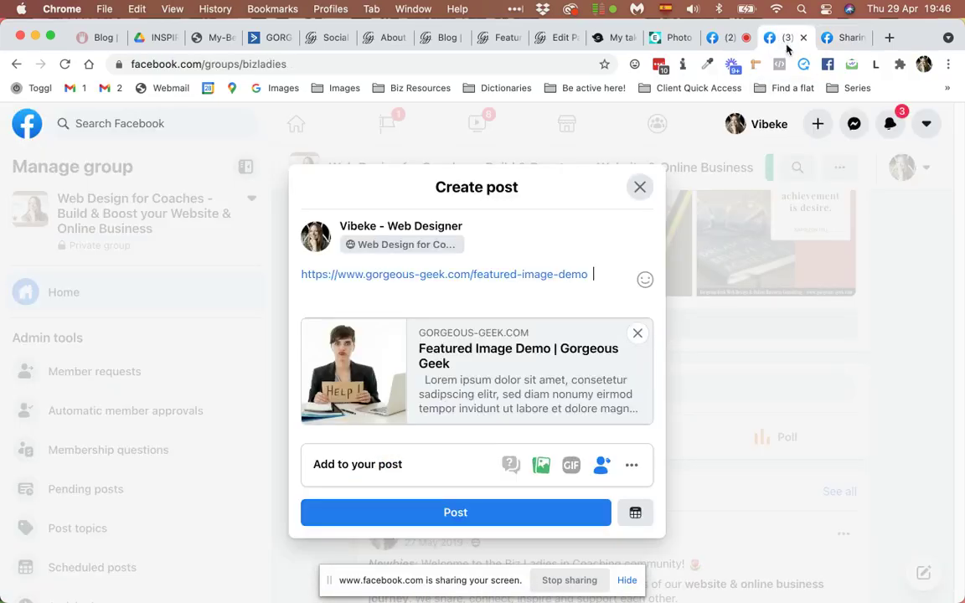
{"action": "left_click", "coordinate": [64, 63]}
{"action": "left_click", "coordinate": [487, 270]}
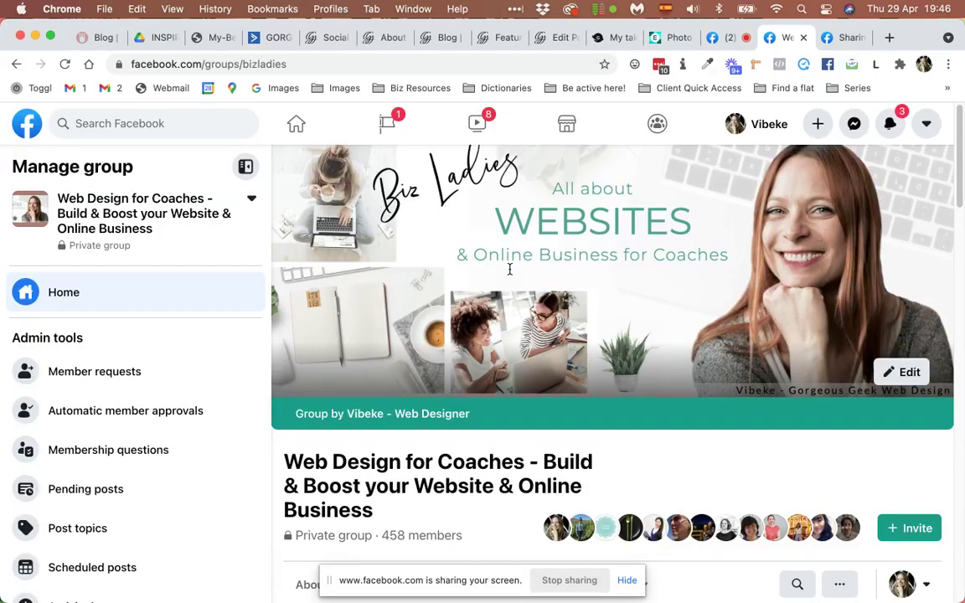
{"action": "scroll", "coordinate": [509, 269], "scroll_direction": "down", "scroll_amount": 10}
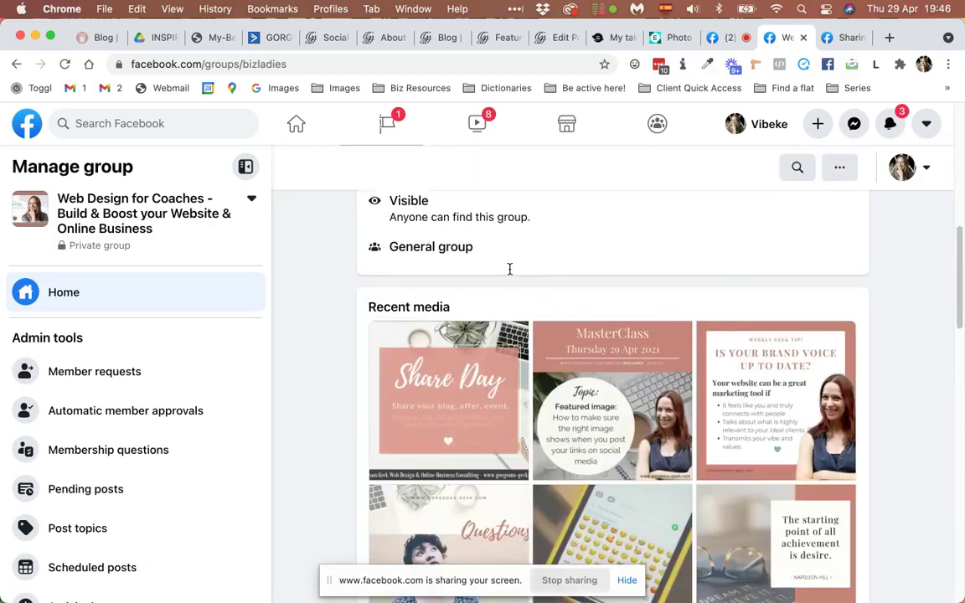
{"action": "scroll", "coordinate": [509, 269], "scroll_direction": "down", "scroll_amount": 3}
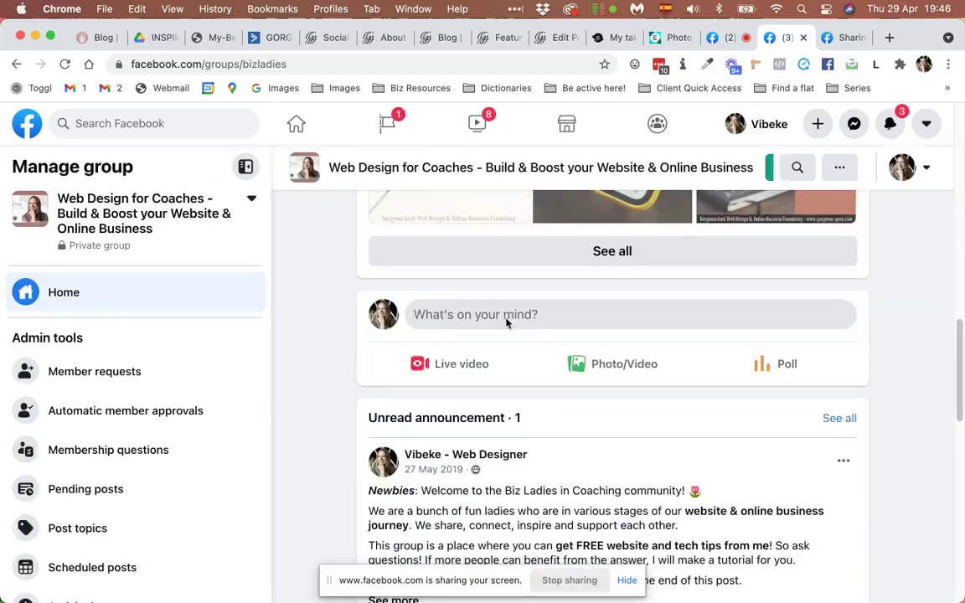
{"action": "left_click", "coordinate": [505, 315]}
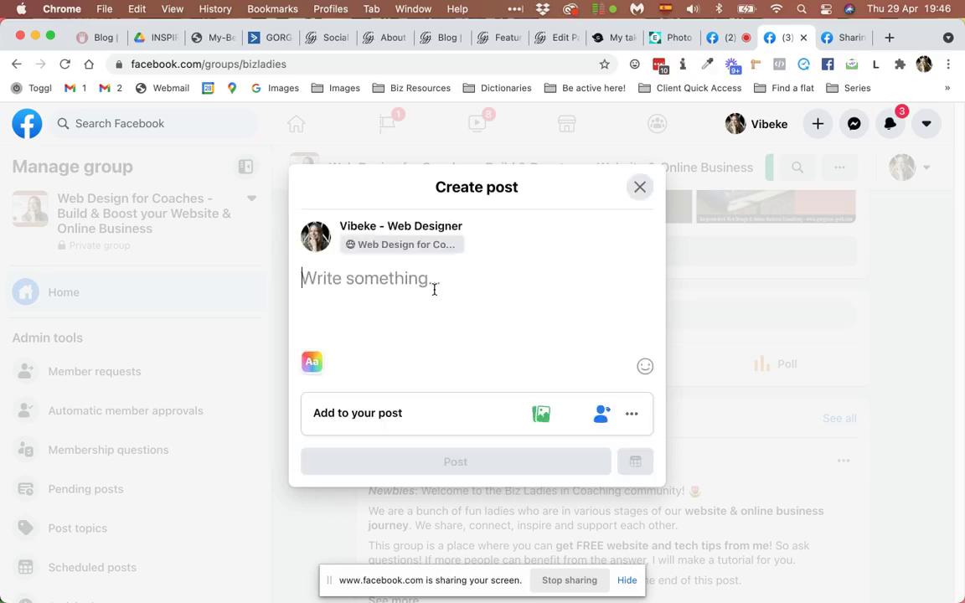
{"action": "type", "text": "https://www.gorgeous-geek.com/featured-image-demo"}
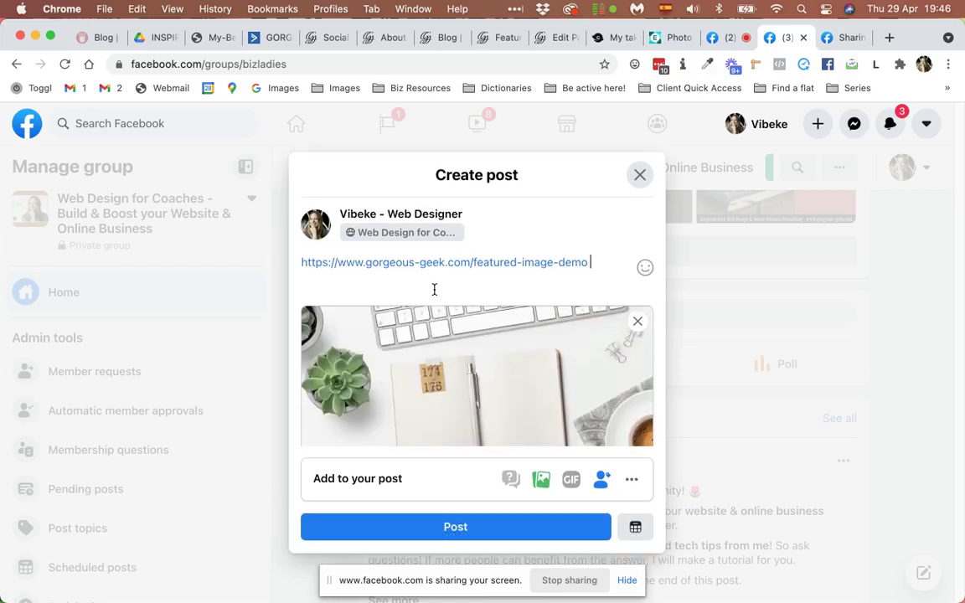
{"action": "scroll", "coordinate": [464, 391], "scroll_direction": "down", "scroll_amount": 5}
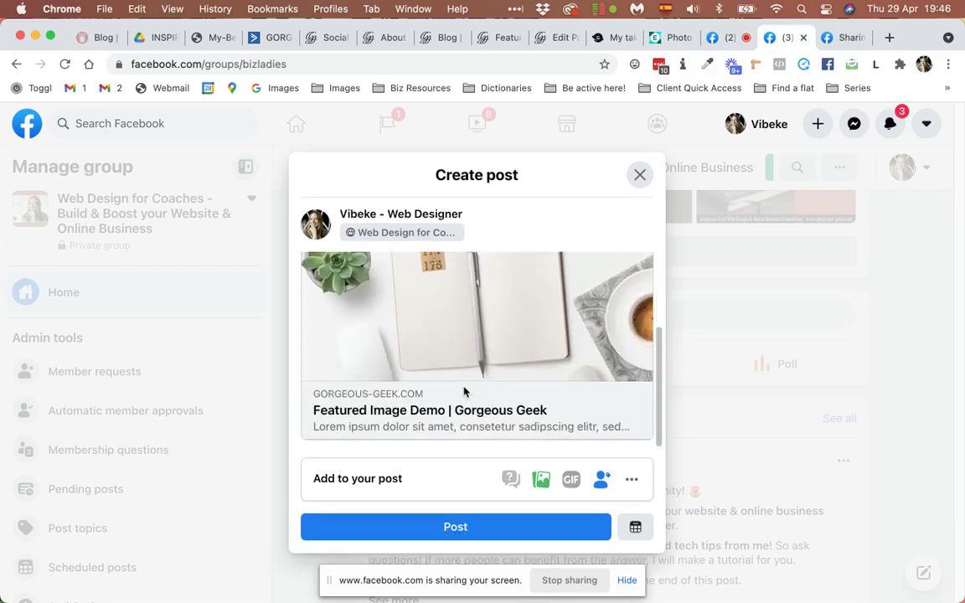
{"action": "scroll", "coordinate": [464, 391], "scroll_direction": "up", "scroll_amount": 1}
{"action": "scroll", "coordinate": [464, 391], "scroll_direction": "up", "scroll_amount": 1}
{"action": "scroll", "coordinate": [464, 391], "scroll_direction": "down", "scroll_amount": 2}
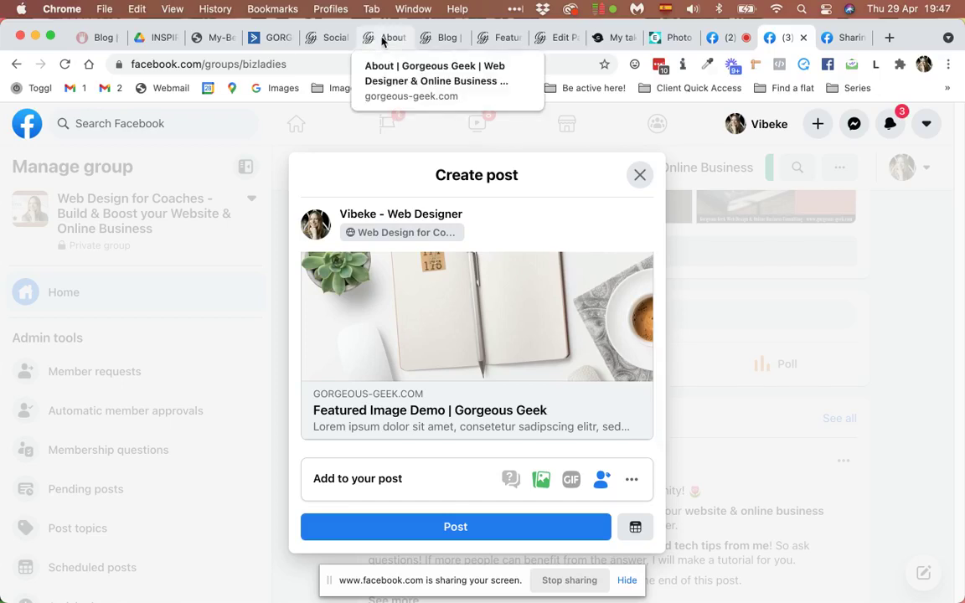
- Scroll the Featured Image Demo editor to the Yoast Google preview, comparing with Facebook's post preview
{"action": "left_click", "coordinate": [550, 43]}
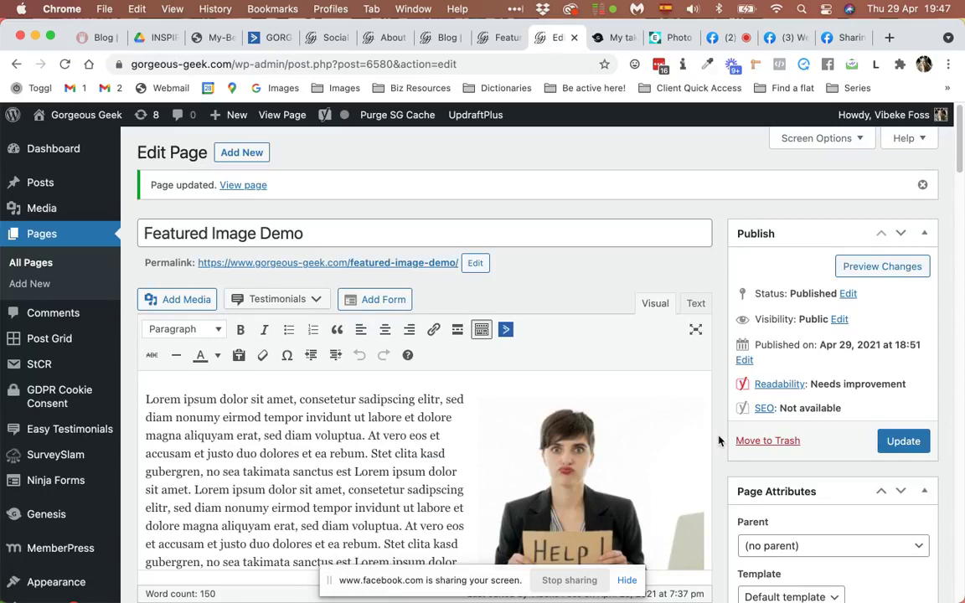
{"action": "scroll", "coordinate": [718, 440], "scroll_direction": "down", "scroll_amount": 5}
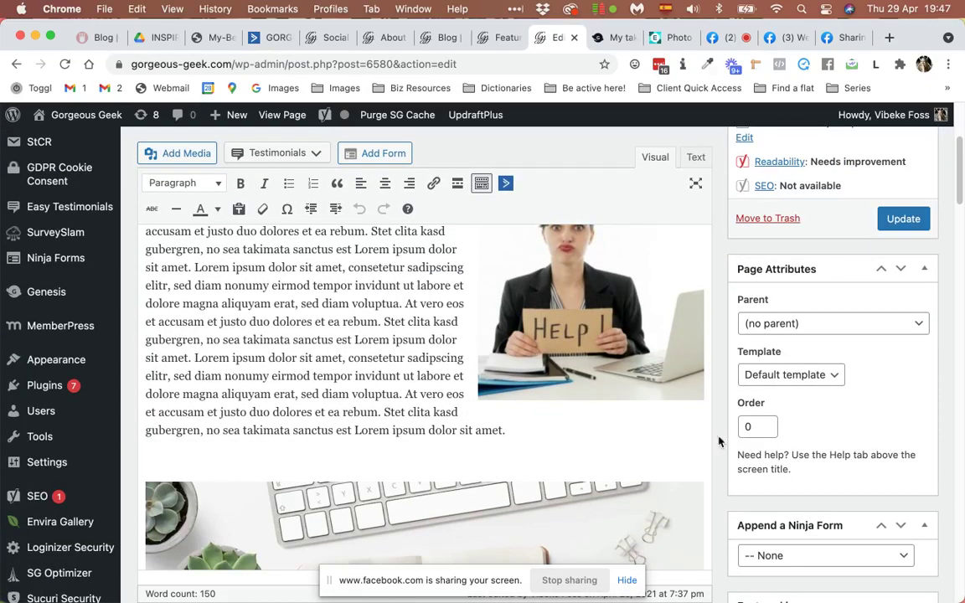
{"action": "scroll", "coordinate": [603, 474], "scroll_direction": "down", "scroll_amount": 4}
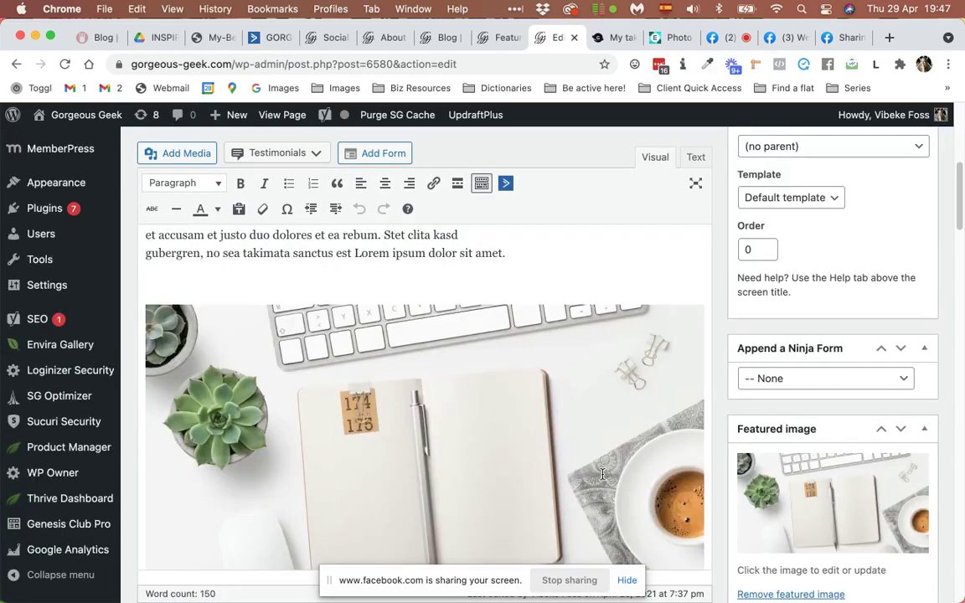
{"action": "scroll", "coordinate": [602, 474], "scroll_direction": "down", "scroll_amount": 6}
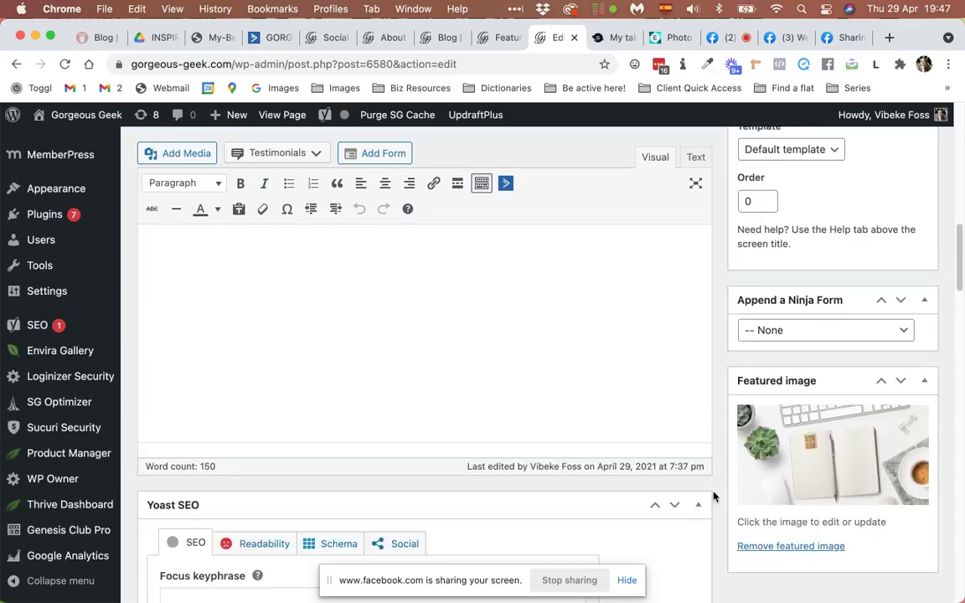
{"action": "scroll", "coordinate": [712, 497], "scroll_direction": "down", "scroll_amount": 8}
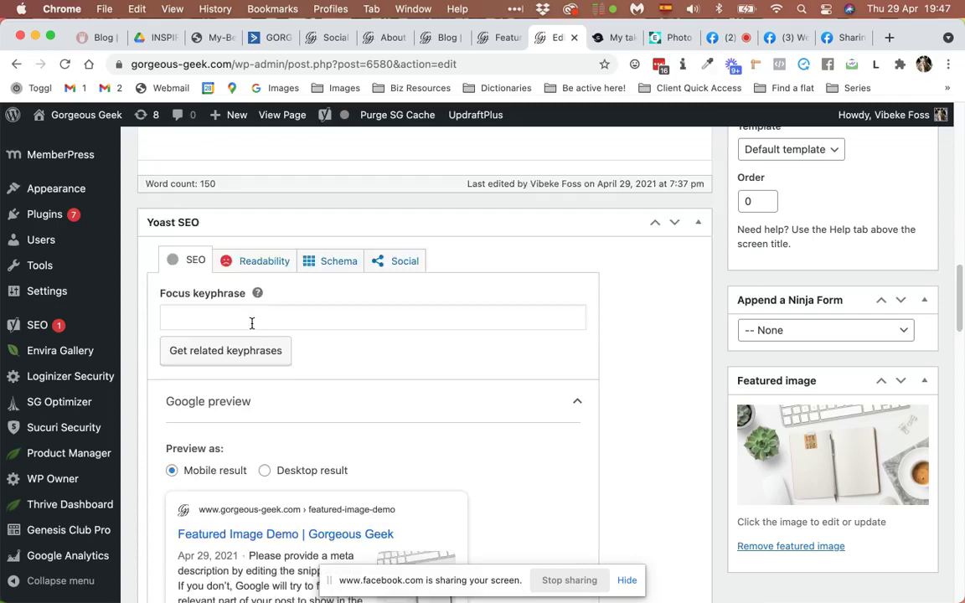
{"action": "scroll", "coordinate": [251, 325], "scroll_direction": "down", "scroll_amount": 5}
{"action": "scroll", "coordinate": [253, 328], "scroll_direction": "up", "scroll_amount": 5}
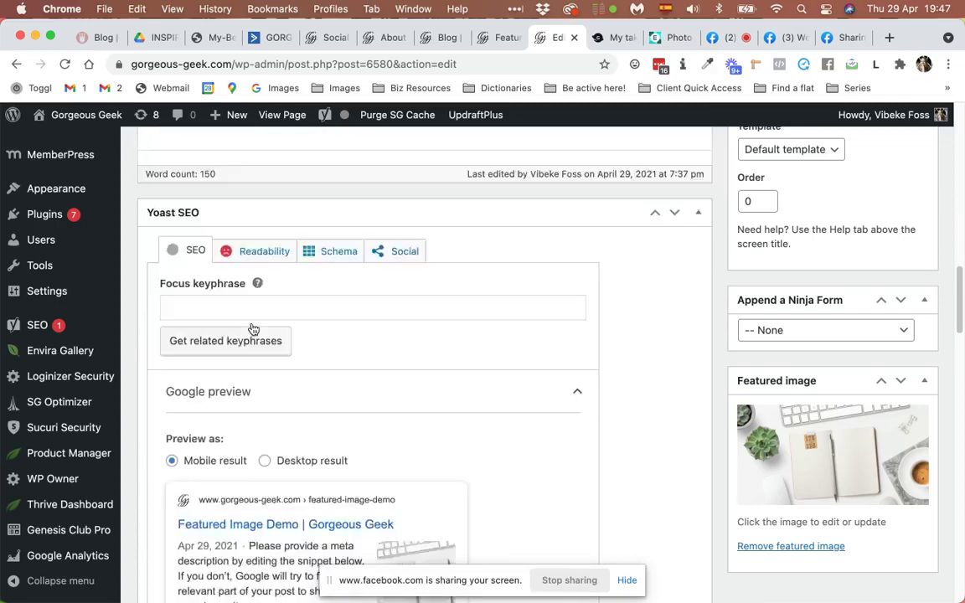
{"action": "scroll", "coordinate": [370, 456], "scroll_direction": "down", "scroll_amount": 2}
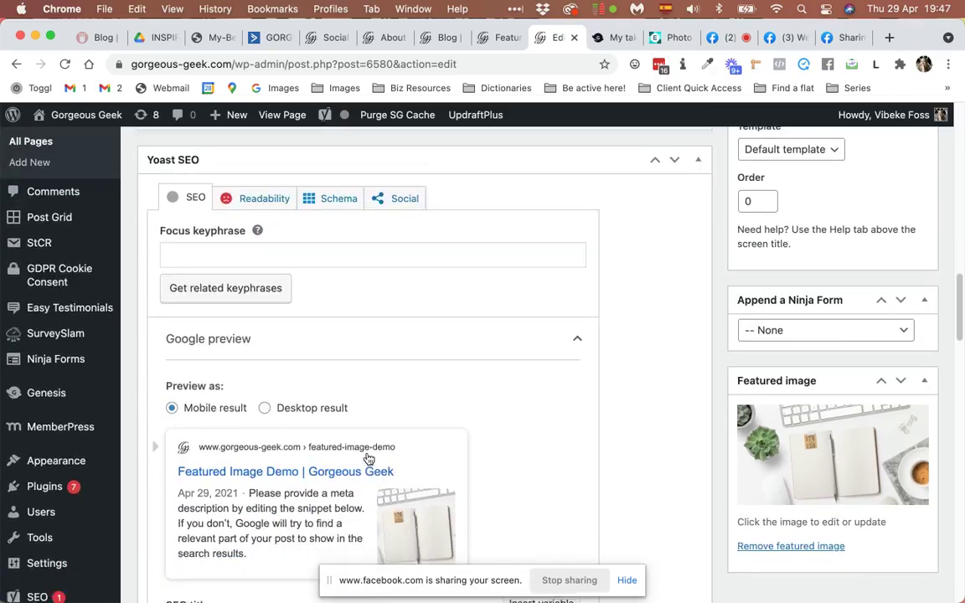
{"action": "scroll", "coordinate": [369, 456], "scroll_direction": "down", "scroll_amount": 5}
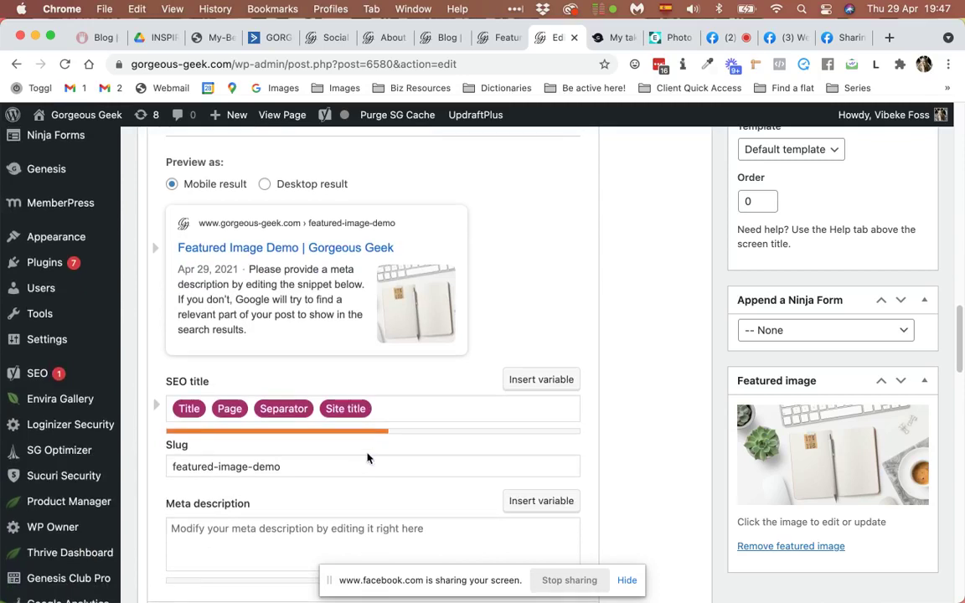
{"action": "scroll", "coordinate": [369, 458], "scroll_direction": "down", "scroll_amount": 1}
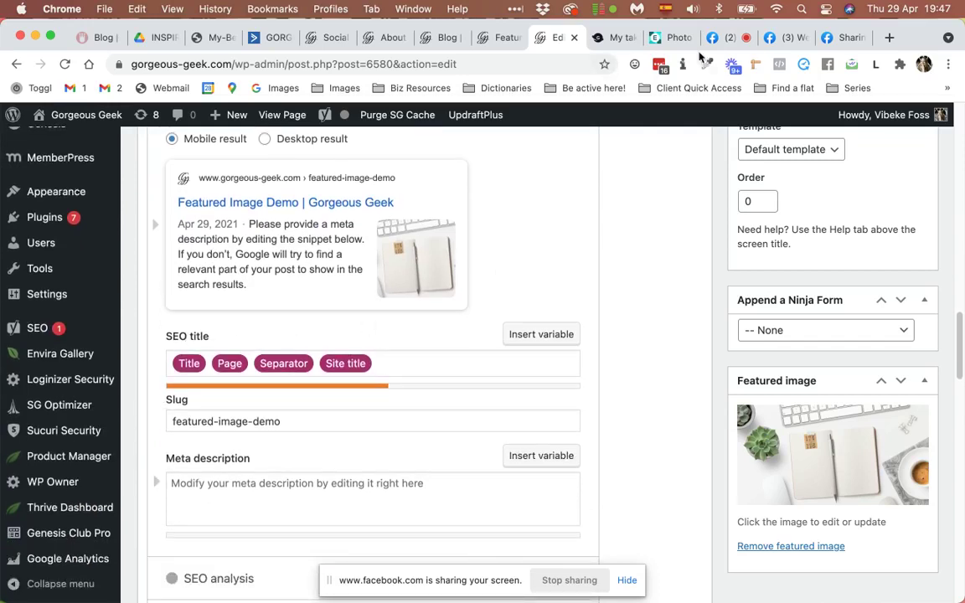
{"action": "left_click", "coordinate": [795, 38]}
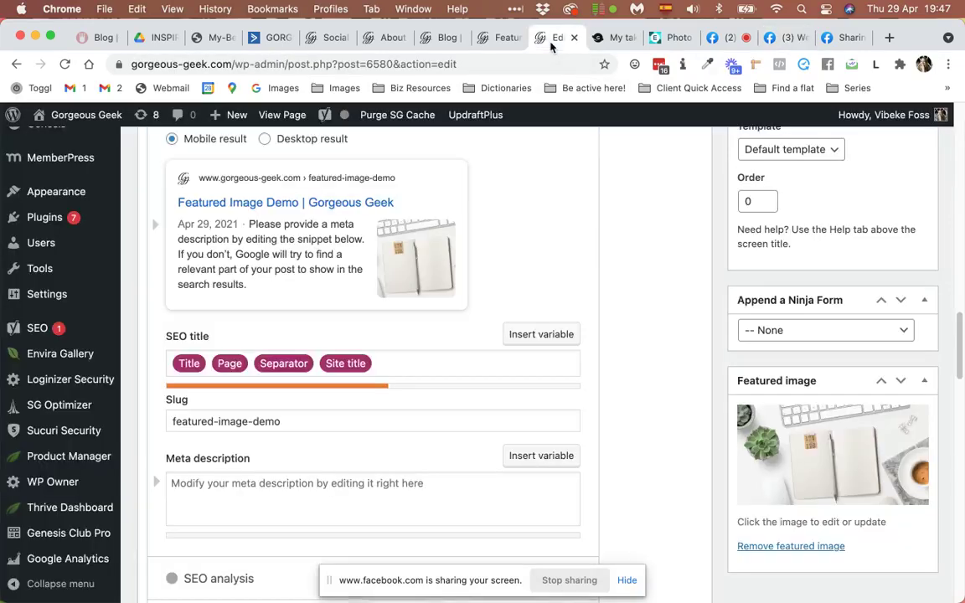
{"action": "left_click", "coordinate": [551, 39]}
- Replace the Yoast SEO title variables with 'Demonstration page for the masterclass - Gorgeous Geek'
{"action": "left_click", "coordinate": [387, 362]}
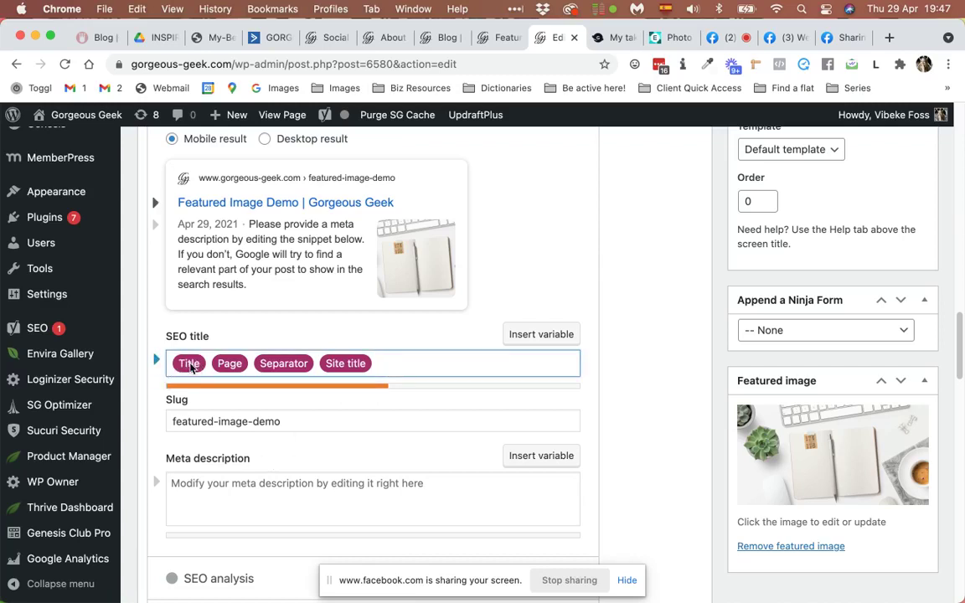
{"action": "left_click_drag", "start_coordinate": [414, 366], "coordinate": [143, 370]}
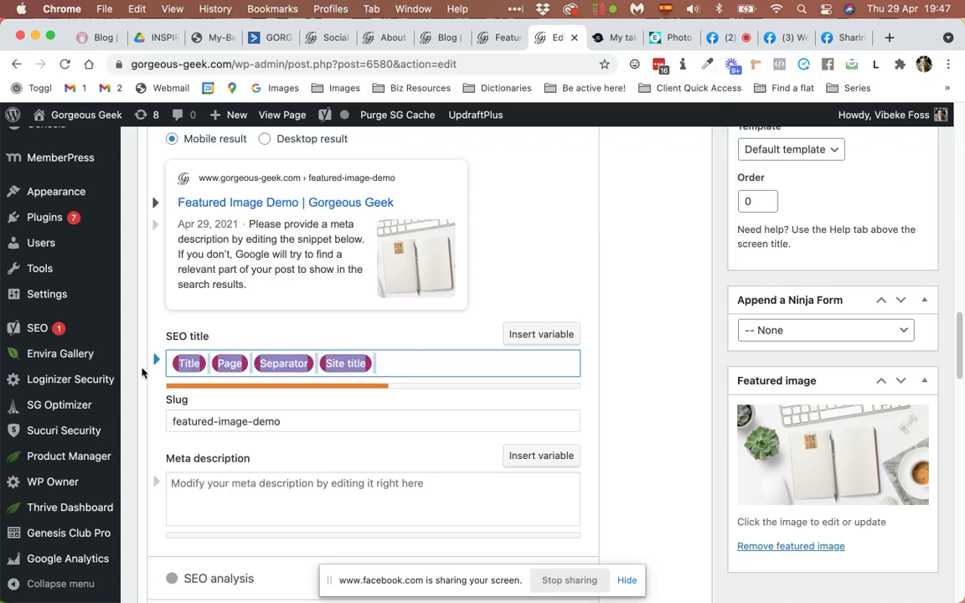
{"action": "key", "text": "BackSpace"}
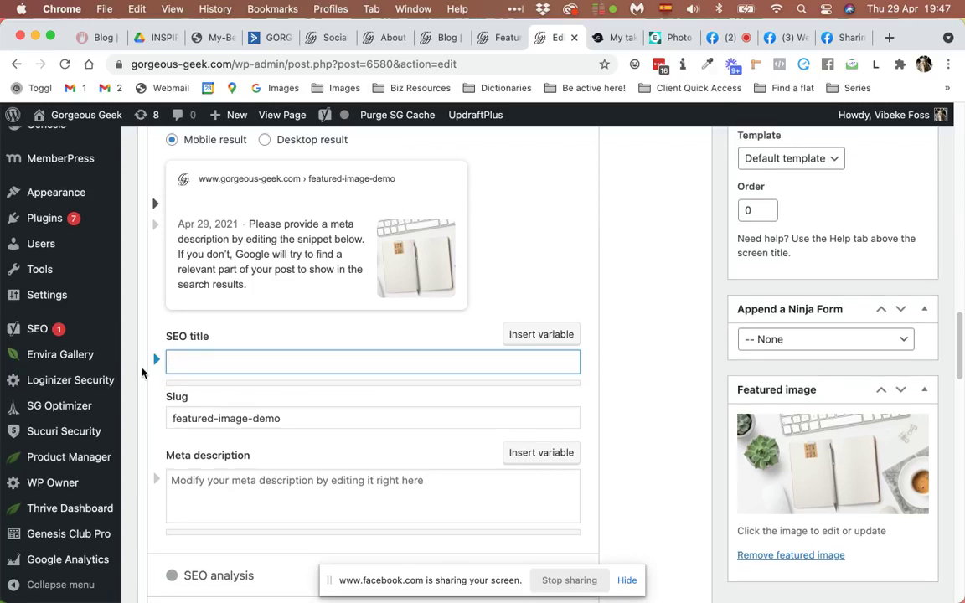
{"action": "type", "text": "Demons"}
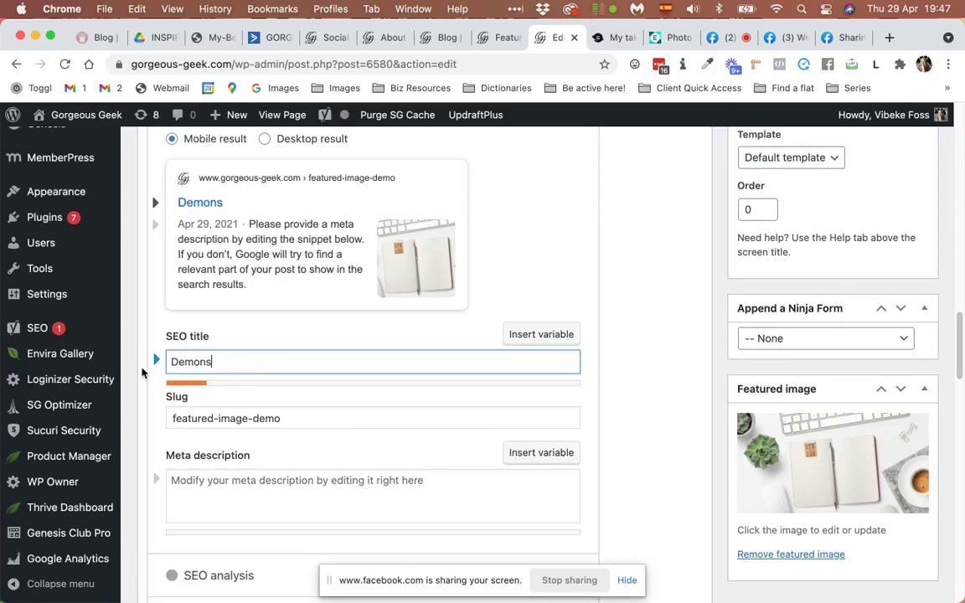
{"action": "type", "text": "tration page for the "}
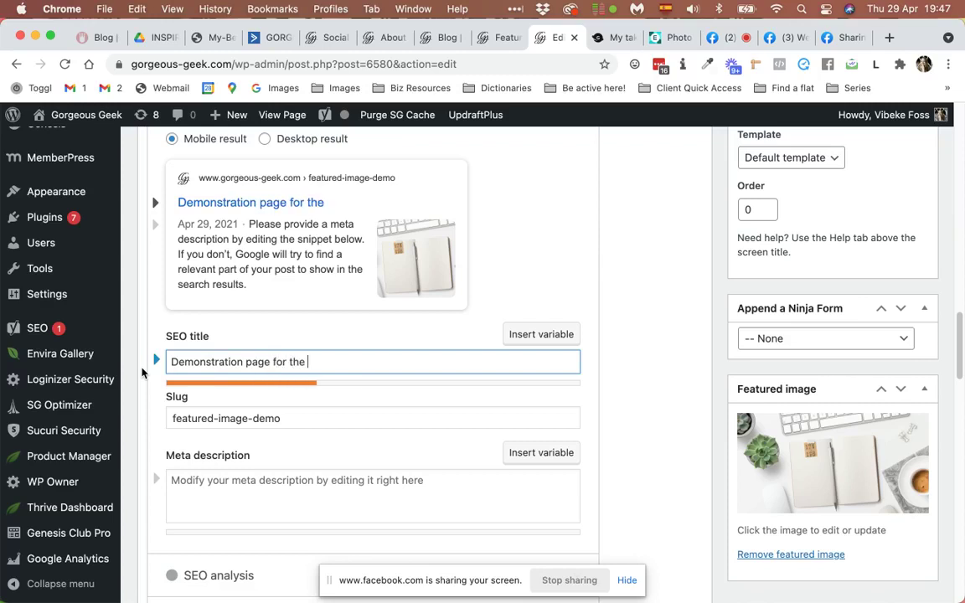
{"action": "type", "text": "masterclass"}
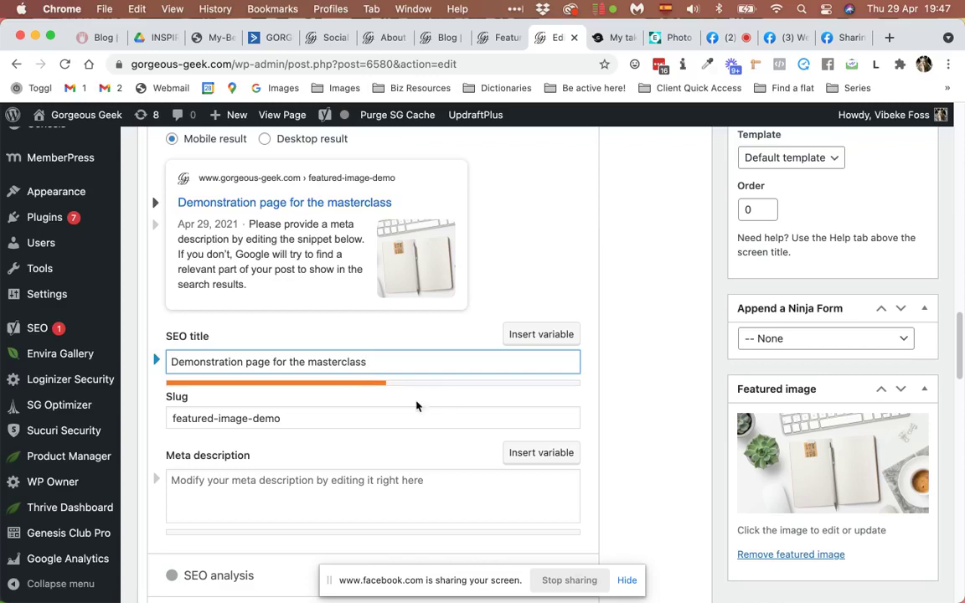
{"action": "type", "text": "- Gorgeo"}
{"action": "key", "text": "BackSpace"}
{"action": "key", "text": "BackSpace"}
{"action": "type", "text": "eous Geek"}
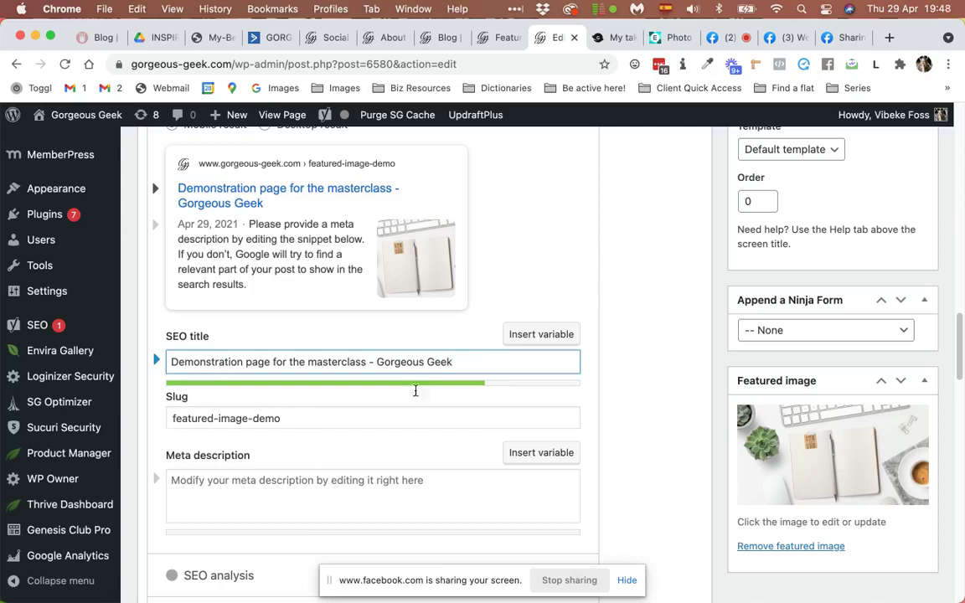
- Write the meta description 'Here I have a more specific meta description.'
{"action": "left_click", "coordinate": [354, 493]}
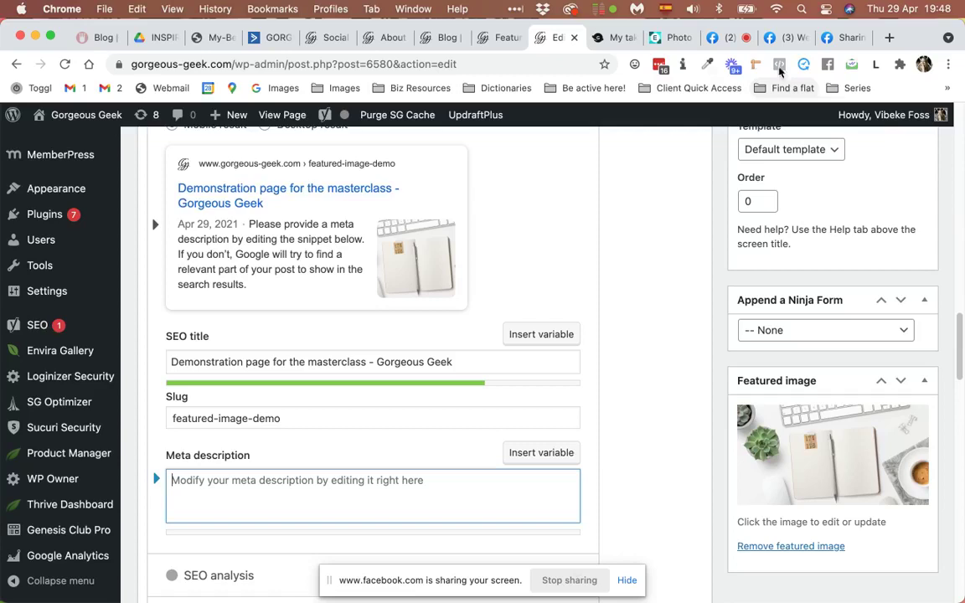
{"action": "left_click", "coordinate": [783, 36]}
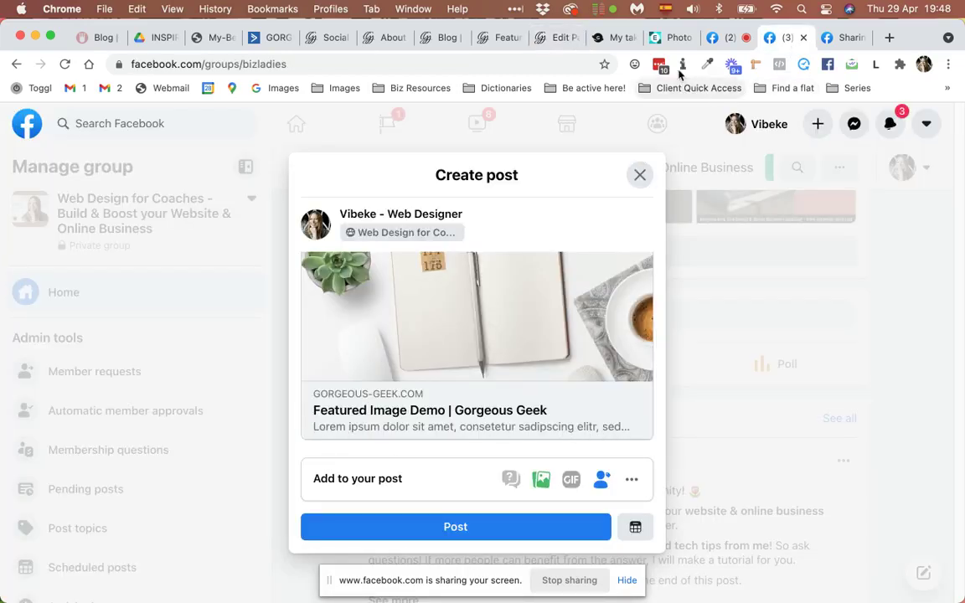
{"action": "left_click", "coordinate": [545, 42]}
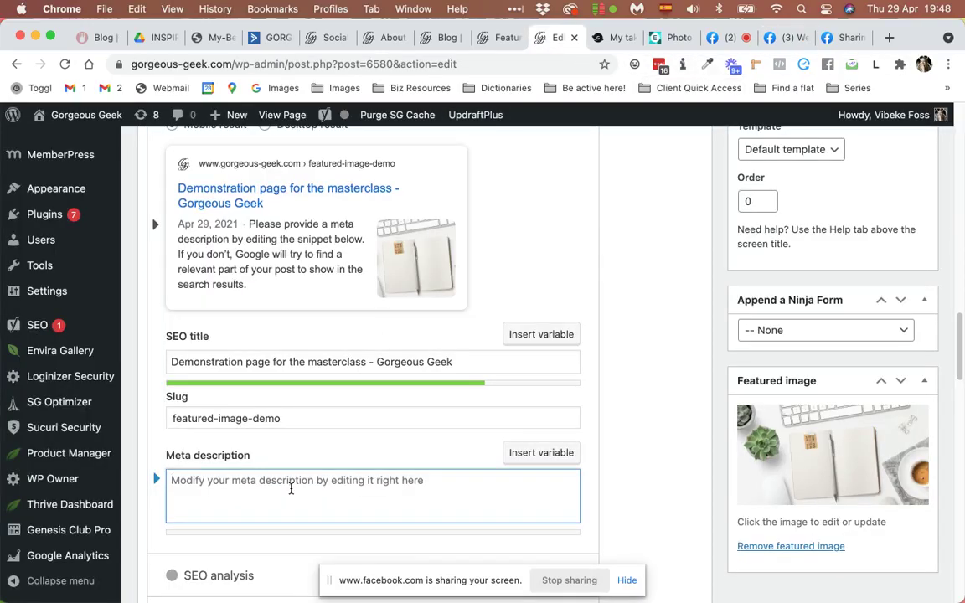
{"action": "scroll", "coordinate": [291, 489], "scroll_direction": "up", "scroll_amount": 10}
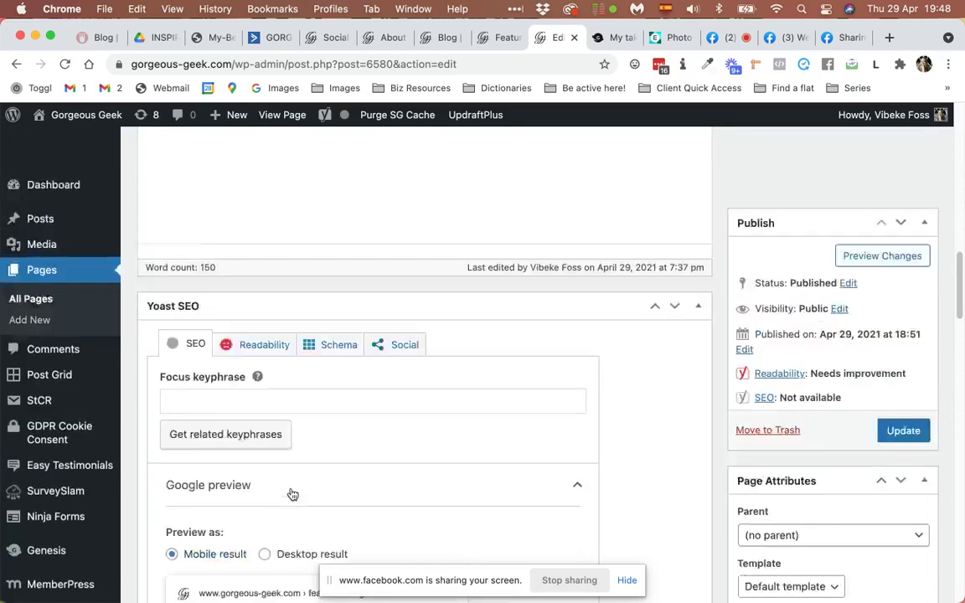
{"action": "scroll", "coordinate": [293, 494], "scroll_direction": "up", "scroll_amount": 2}
{"action": "scroll", "coordinate": [291, 493], "scroll_direction": "down", "scroll_amount": 7}
{"action": "scroll", "coordinate": [291, 494], "scroll_direction": "up", "scroll_amount": 10}
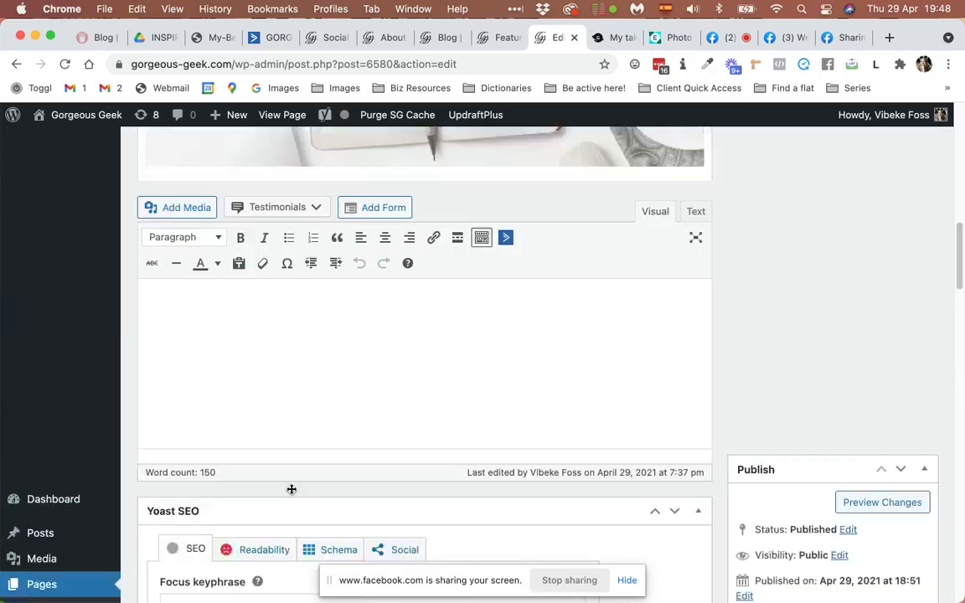
{"action": "scroll", "coordinate": [290, 489], "scroll_direction": "down", "scroll_amount": 8}
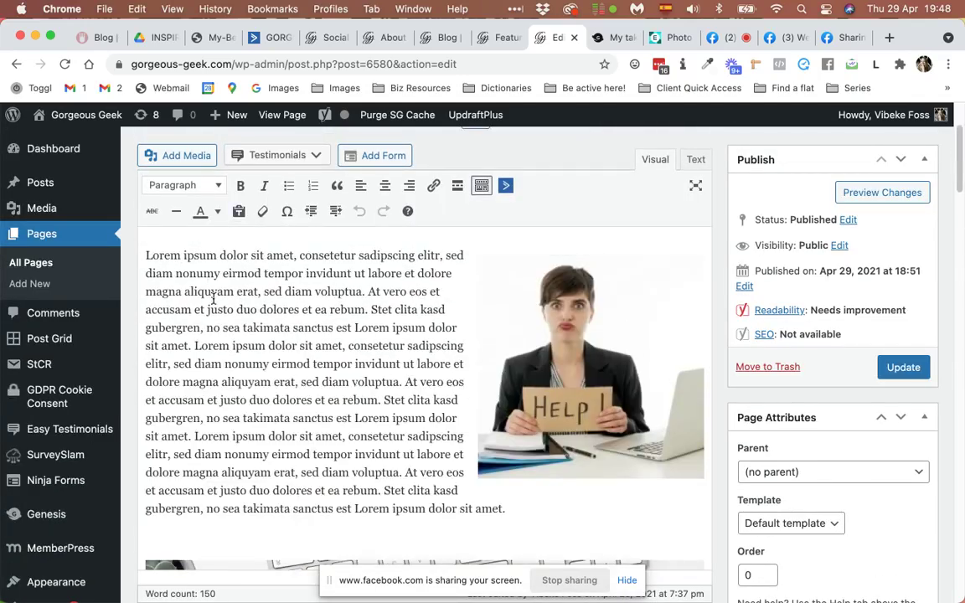
{"action": "scroll", "coordinate": [326, 364], "scroll_direction": "down", "scroll_amount": 8}
{"action": "scroll", "coordinate": [318, 369], "scroll_direction": "down", "scroll_amount": 15}
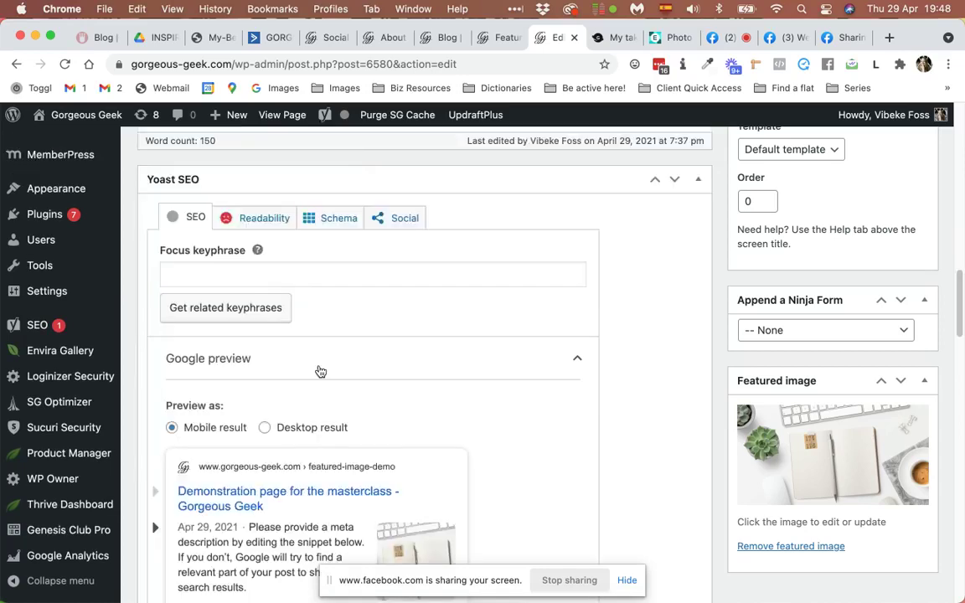
{"action": "left_click", "coordinate": [299, 508]}
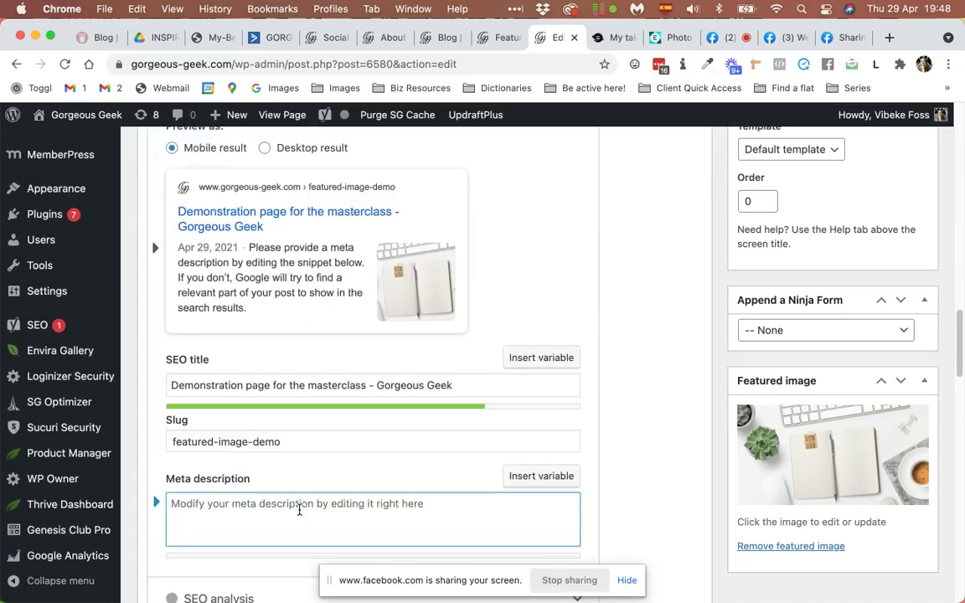
{"action": "type", "text": "Here I have a more "}
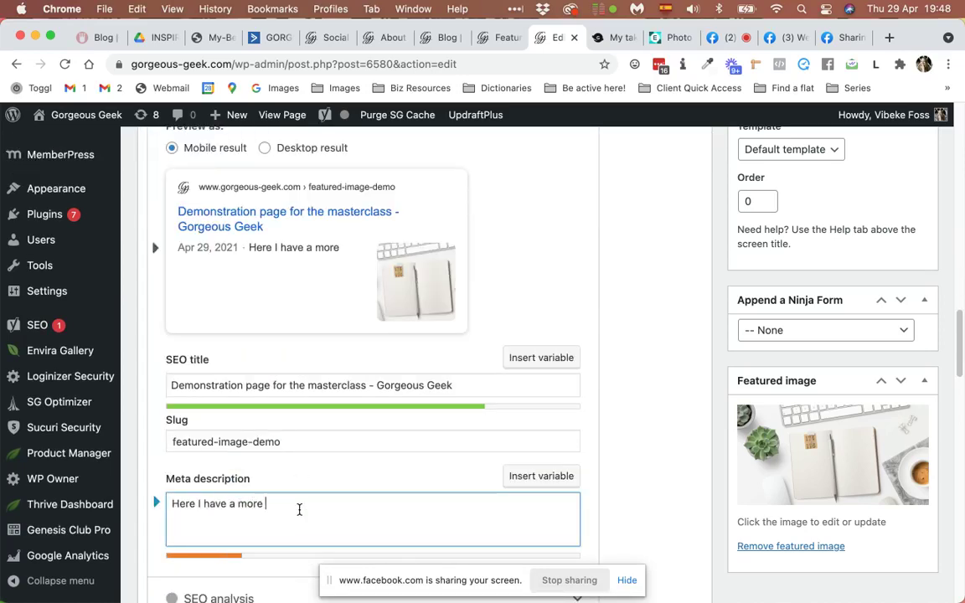
{"action": "type", "text": "specific meta de"}
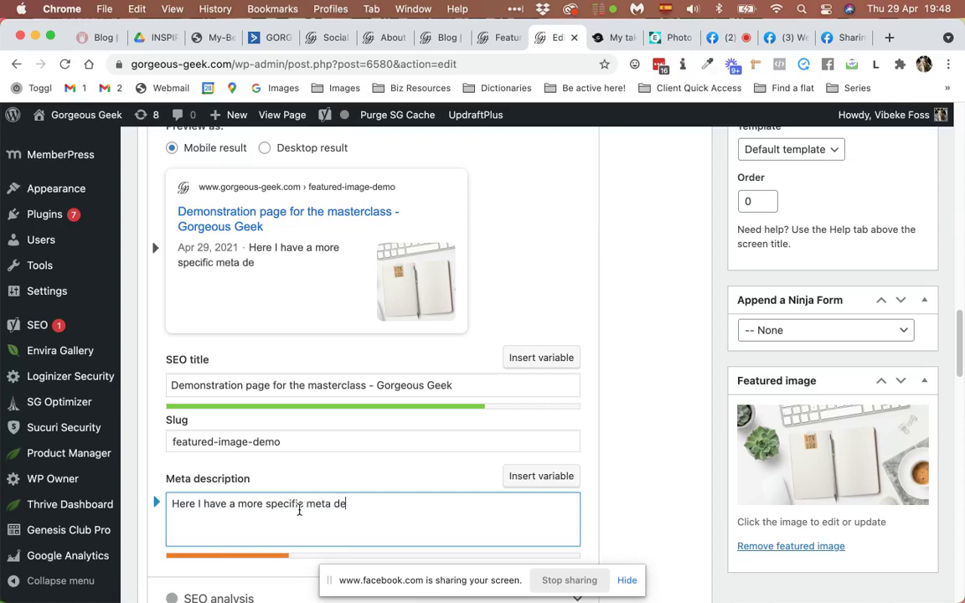
{"action": "type", "text": "scription."}
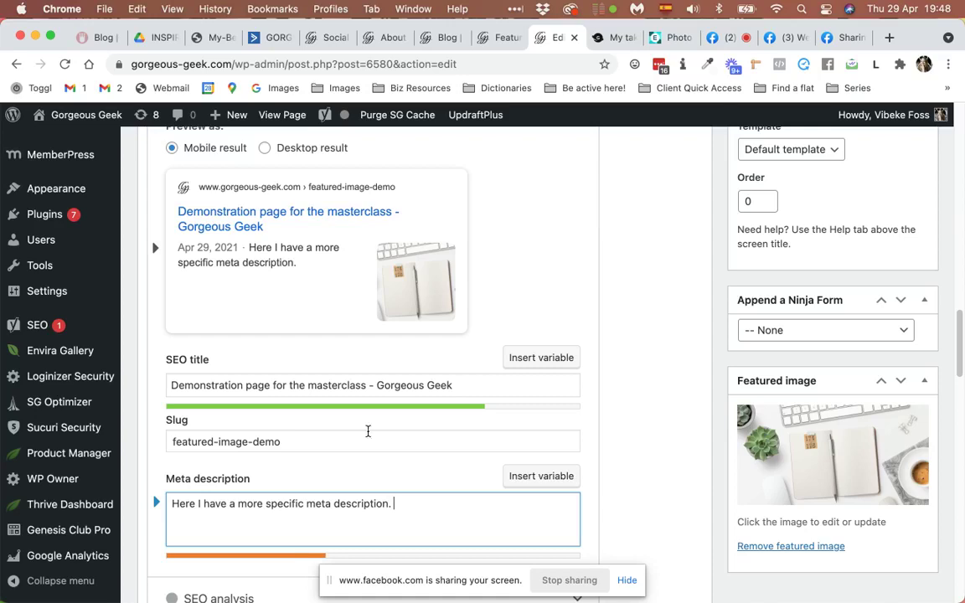
- Paste the copied body text into the description and trim it to end at 'labore et.'
{"action": "scroll", "coordinate": [369, 431], "scroll_direction": "up", "scroll_amount": 5}
{"action": "scroll", "coordinate": [369, 434], "scroll_direction": "up", "scroll_amount": 10}
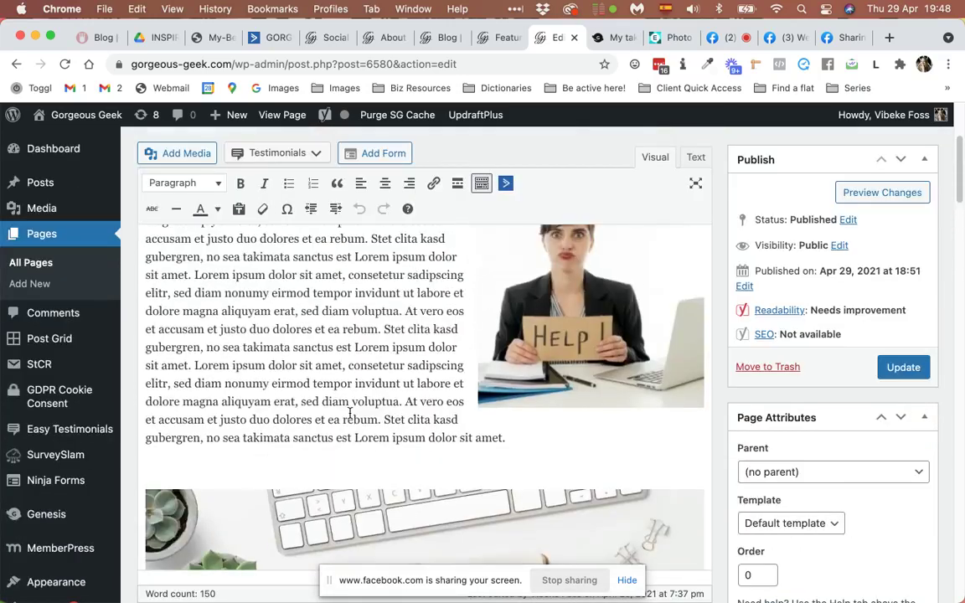
{"action": "left_click_drag", "start_coordinate": [282, 365], "coordinate": [381, 419]}
{"action": "scroll", "coordinate": [393, 419], "scroll_direction": "down", "scroll_amount": 15}
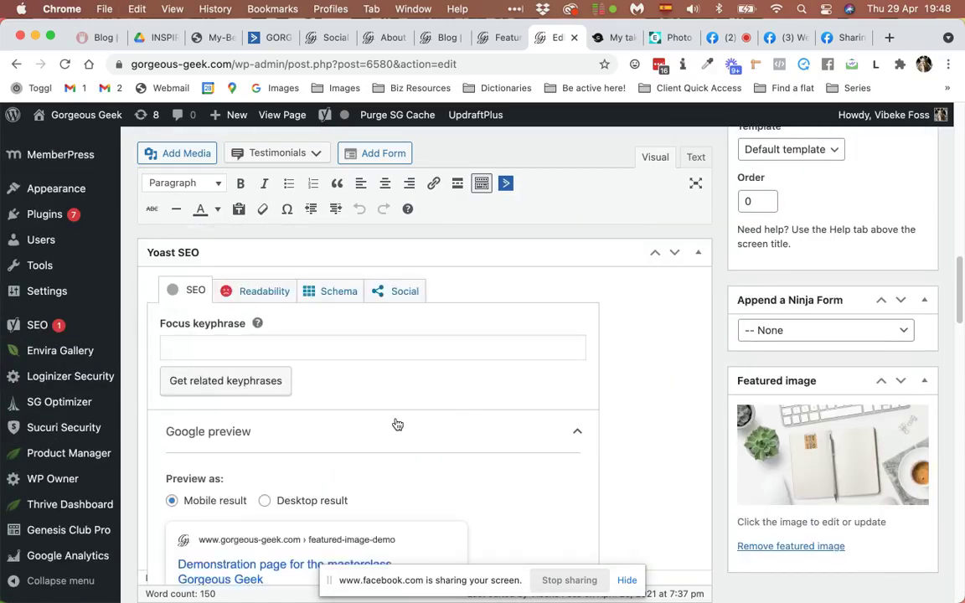
{"action": "scroll", "coordinate": [396, 427], "scroll_direction": "down", "scroll_amount": 1}
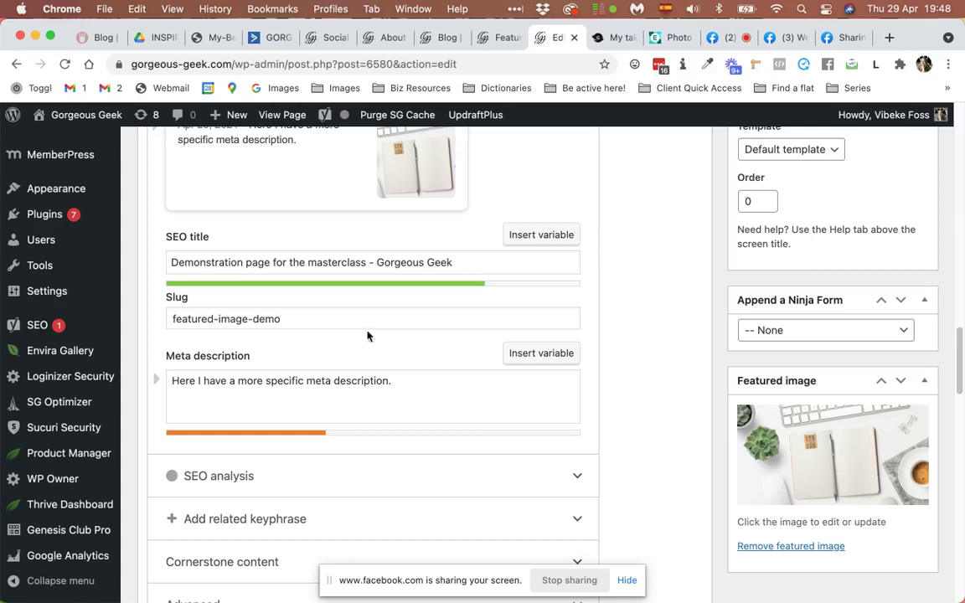
{"action": "left_click", "coordinate": [409, 378]}
{"action": "key", "text": "super+v"}
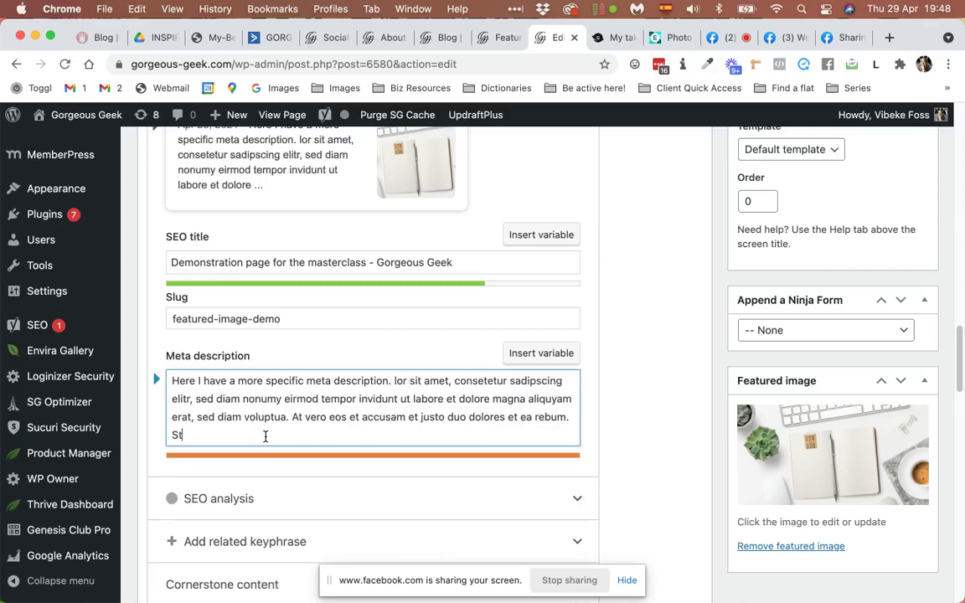
{"action": "left_click_drag", "start_coordinate": [292, 416], "coordinate": [299, 436]}
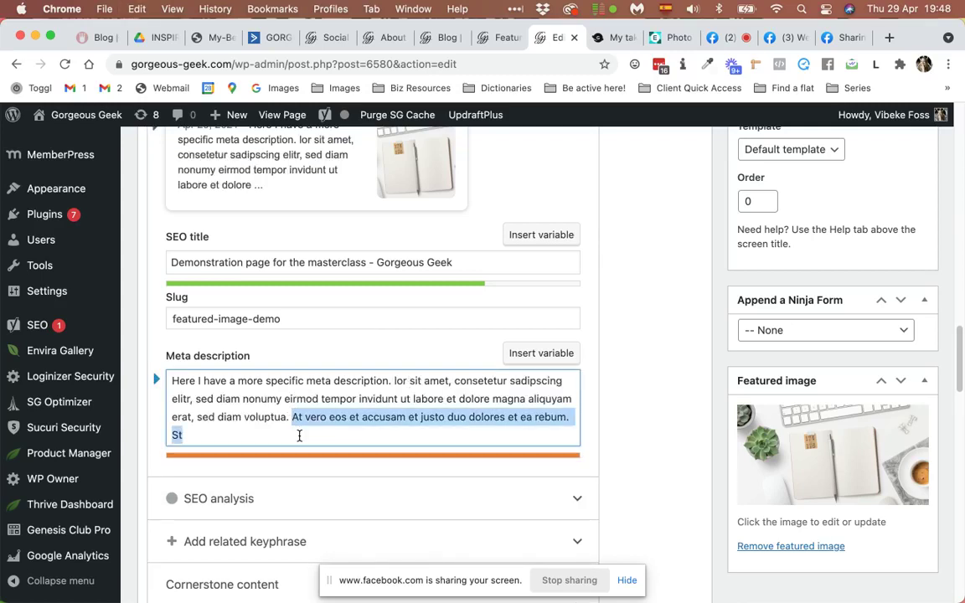
{"action": "key", "text": "BackSpace"}
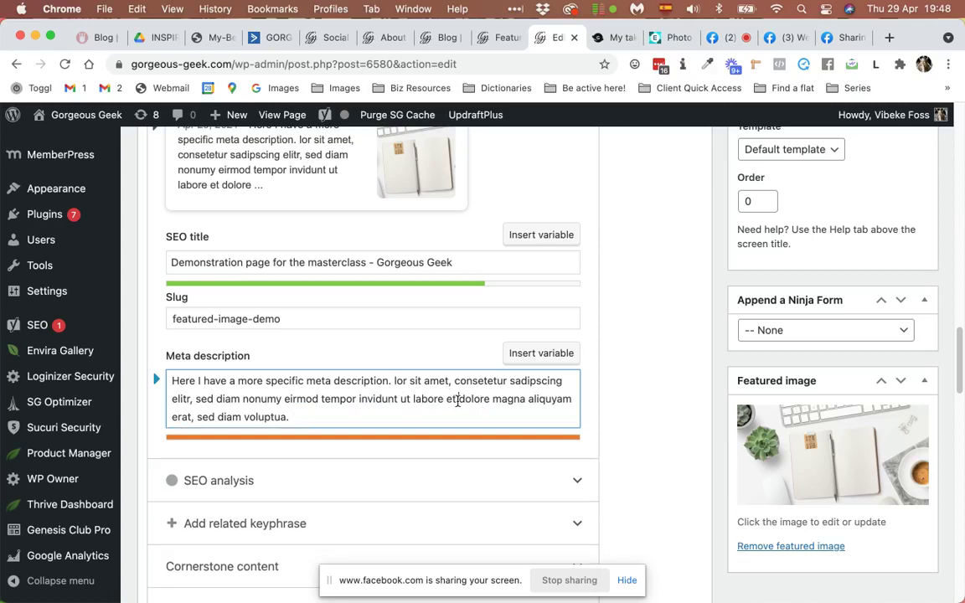
{"action": "left_click_drag", "start_coordinate": [459, 398], "coordinate": [460, 410]}
{"action": "key", "text": "BackSpace"}
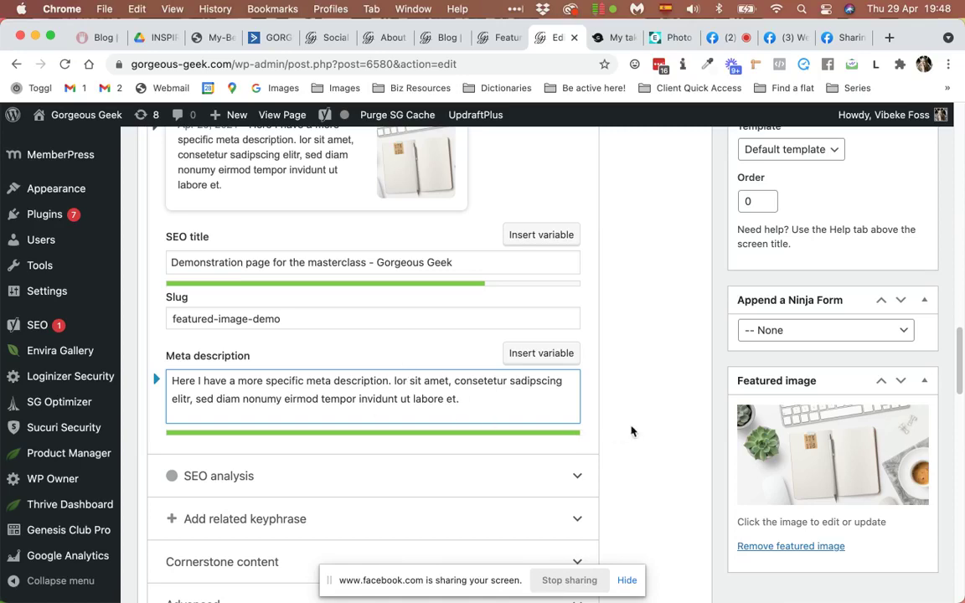
{"action": "scroll", "coordinate": [670, 434], "scroll_direction": "up", "scroll_amount": 3}
{"action": "scroll", "coordinate": [670, 434], "scroll_direction": "up", "scroll_amount": 4}
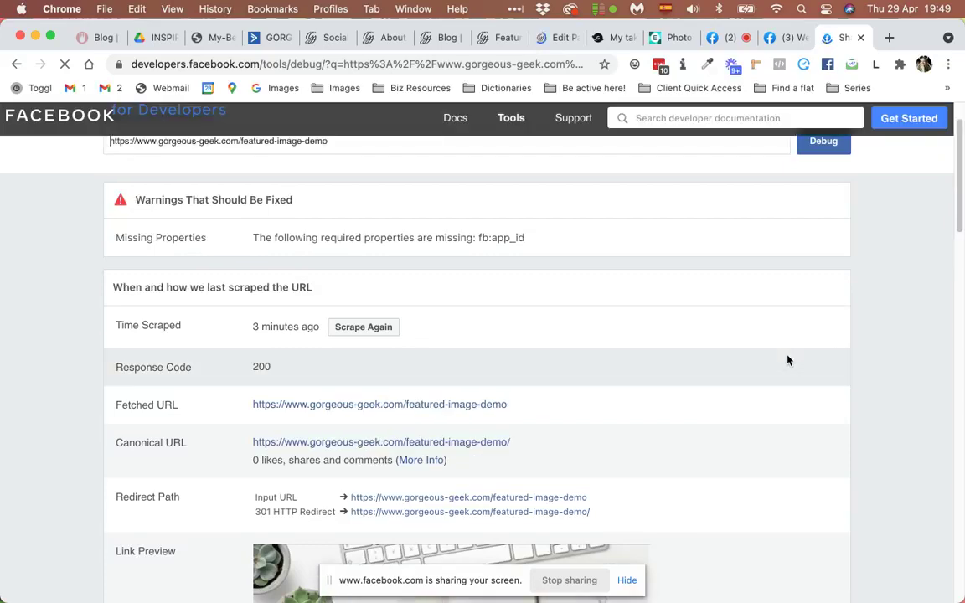
- Re-scrape the page and check the preview shows the 'Demonstration page for the masterclass' title
{"action": "scroll", "coordinate": [788, 360], "scroll_direction": "down", "scroll_amount": 3}
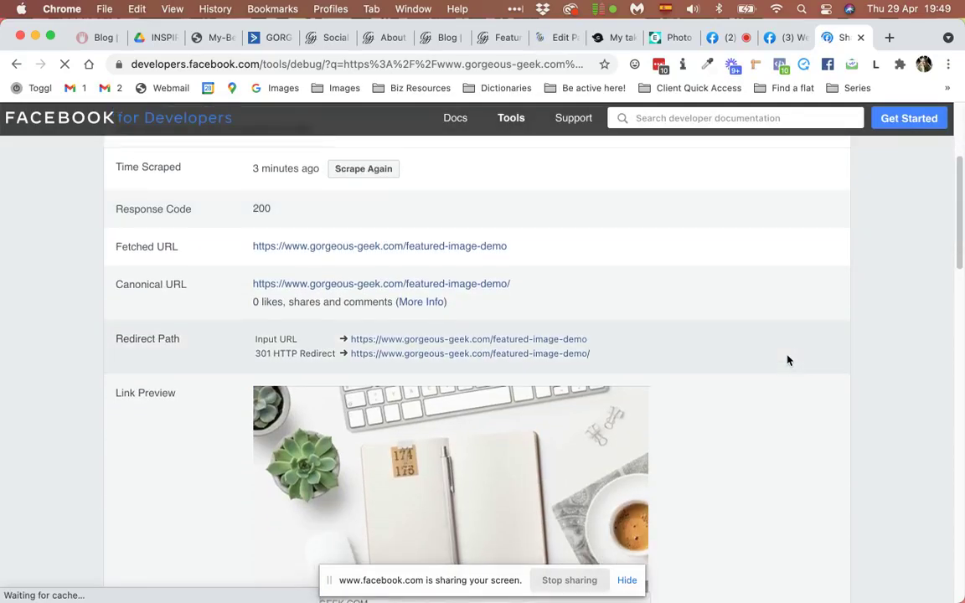
{"action": "scroll", "coordinate": [787, 360], "scroll_direction": "down", "scroll_amount": 3}
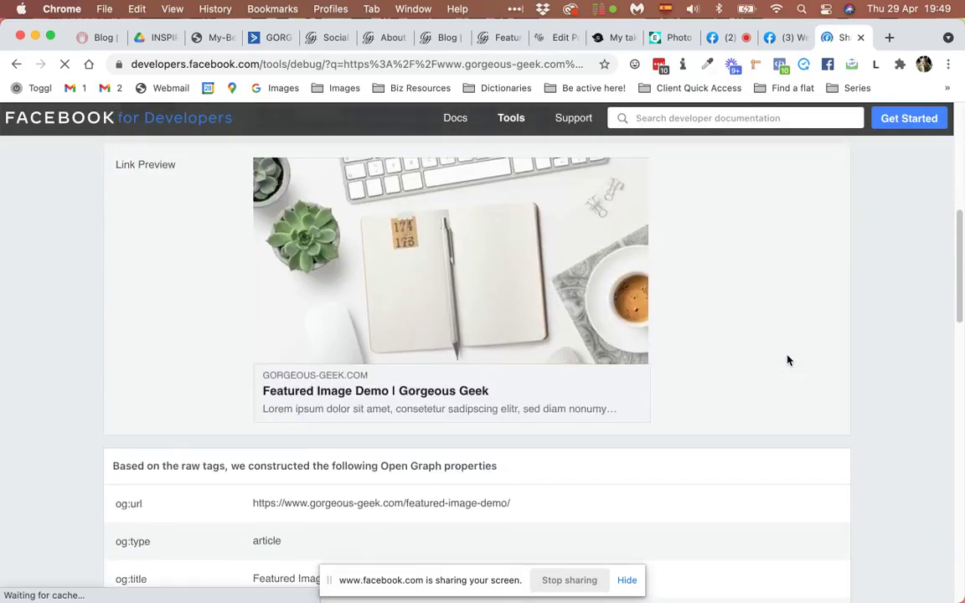
{"action": "scroll", "coordinate": [707, 354], "scroll_direction": "up", "scroll_amount": 5}
{"action": "scroll", "coordinate": [708, 354], "scroll_direction": "up", "scroll_amount": 1}
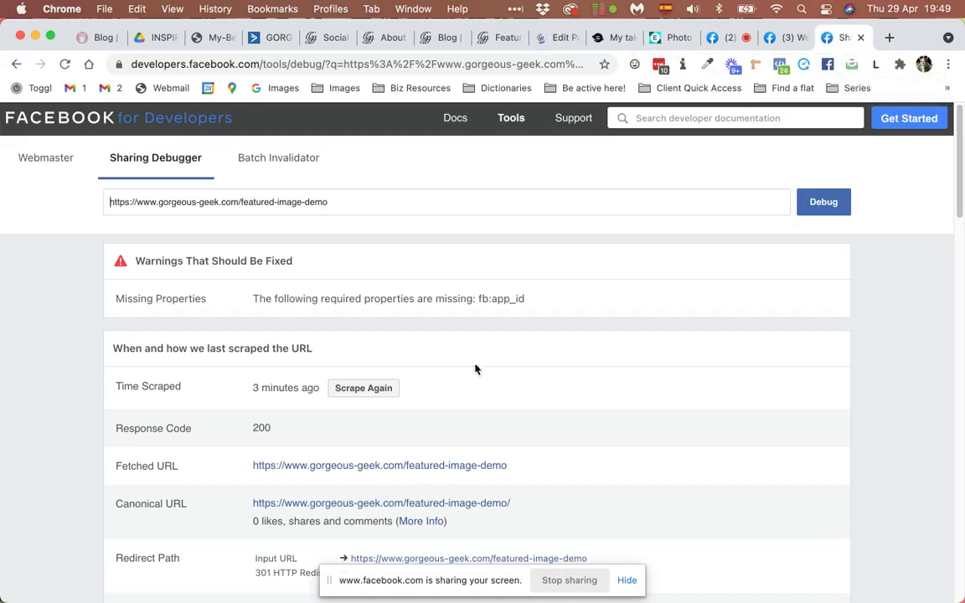
{"action": "left_click", "coordinate": [366, 394]}
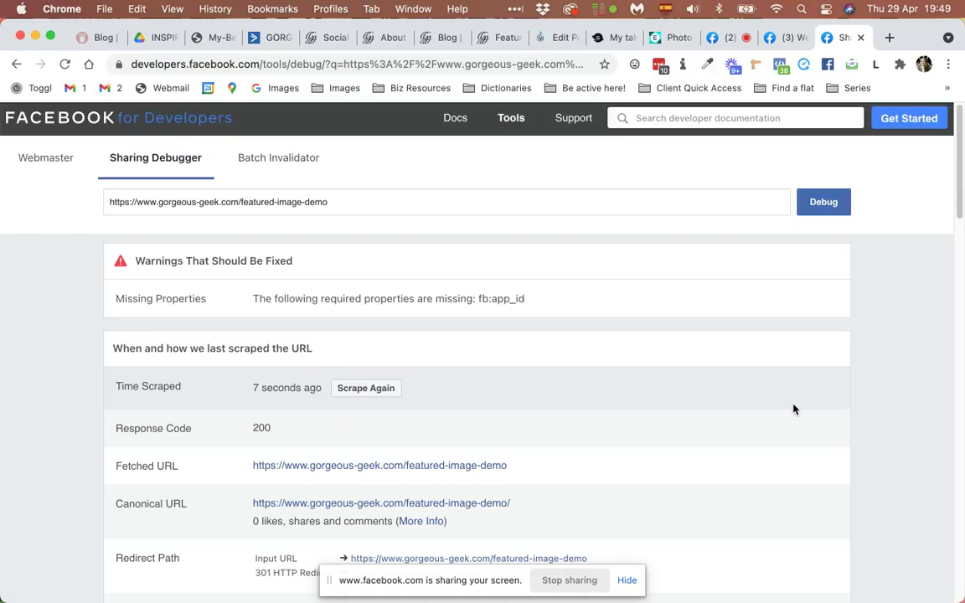
{"action": "scroll", "coordinate": [794, 409], "scroll_direction": "down", "scroll_amount": 5}
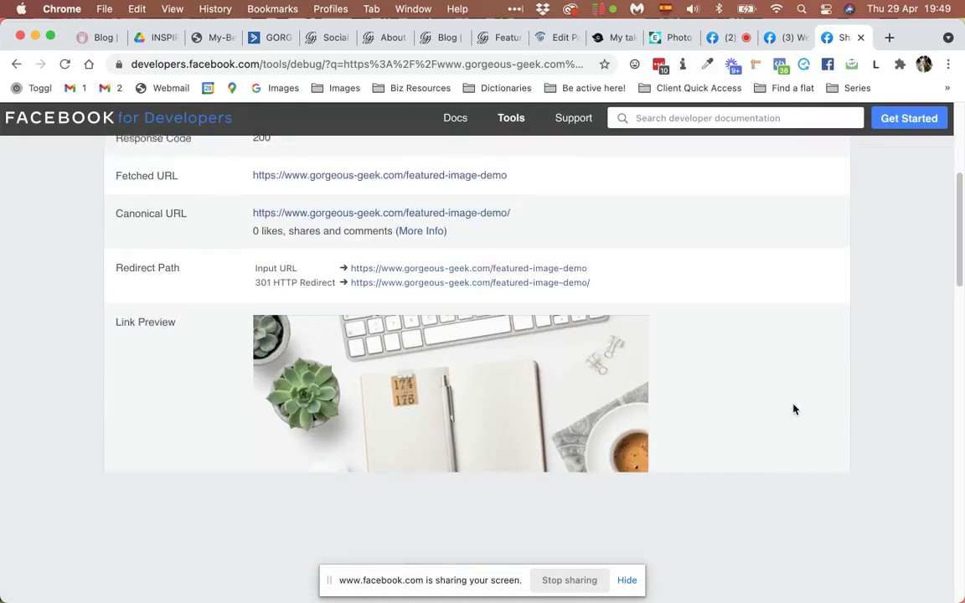
{"action": "scroll", "coordinate": [792, 407], "scroll_direction": "up", "scroll_amount": 2}
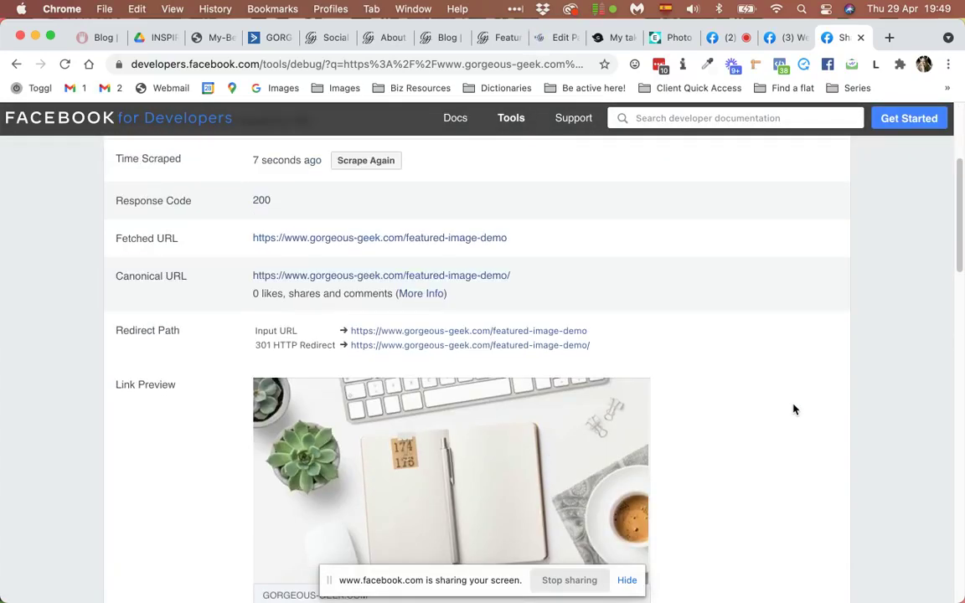
{"action": "scroll", "coordinate": [793, 407], "scroll_direction": "down", "scroll_amount": 3}
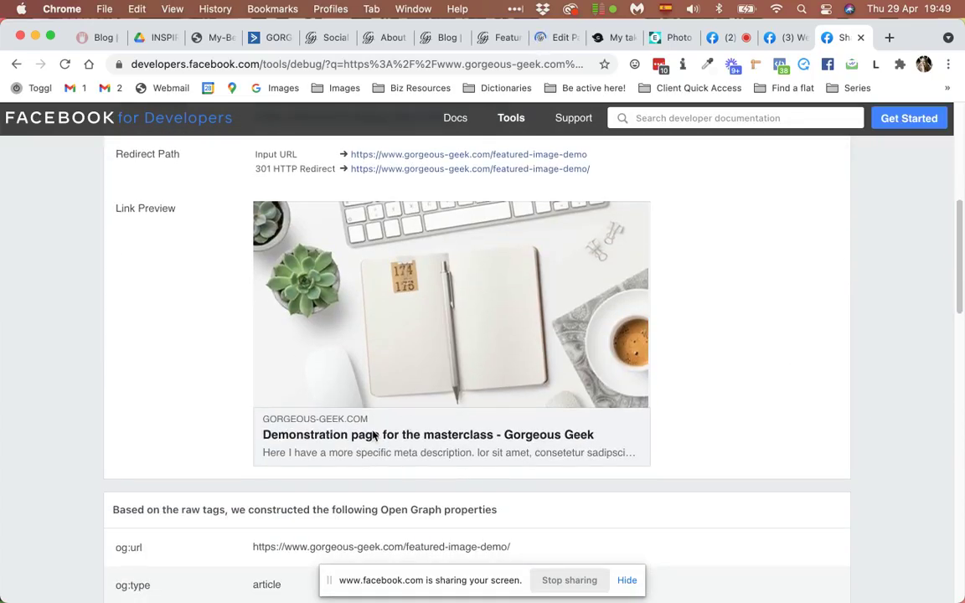
{"action": "scroll", "coordinate": [705, 448], "scroll_direction": "up", "scroll_amount": 1}
{"action": "scroll", "coordinate": [705, 448], "scroll_direction": "up", "scroll_amount": 6}
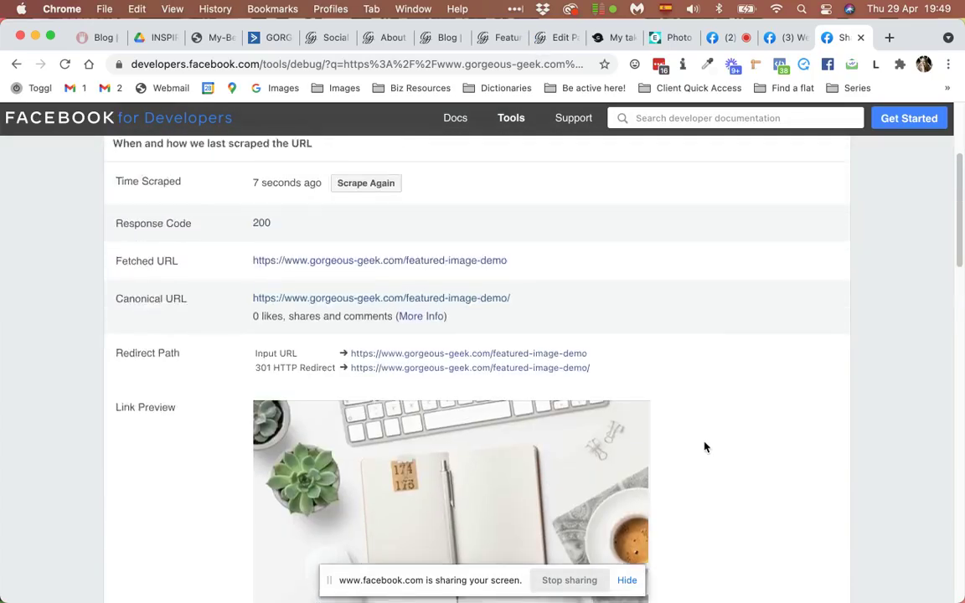
{"action": "key", "text": "super+Tab"}
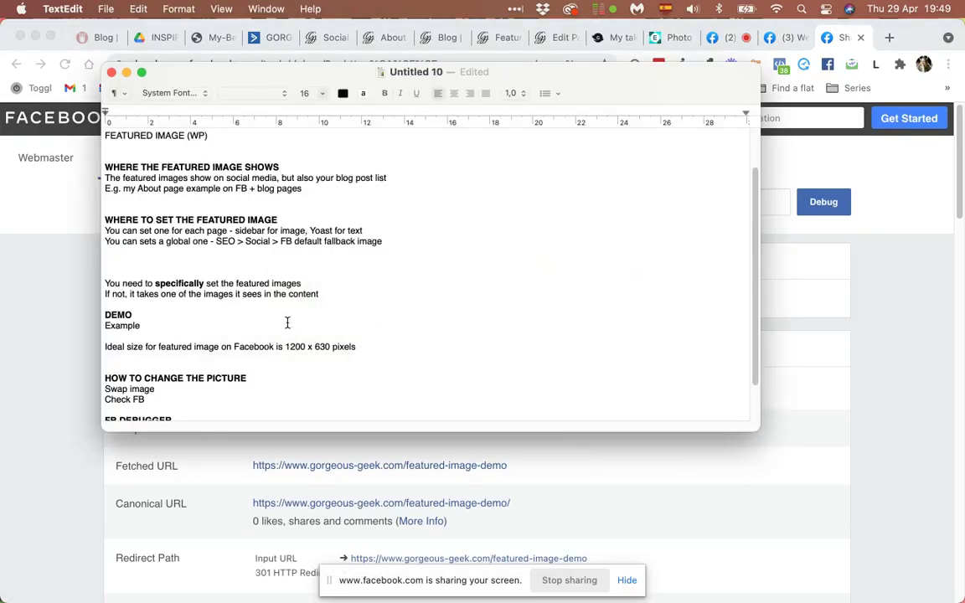
{"action": "scroll", "coordinate": [407, 352], "scroll_direction": "down", "scroll_amount": 4}
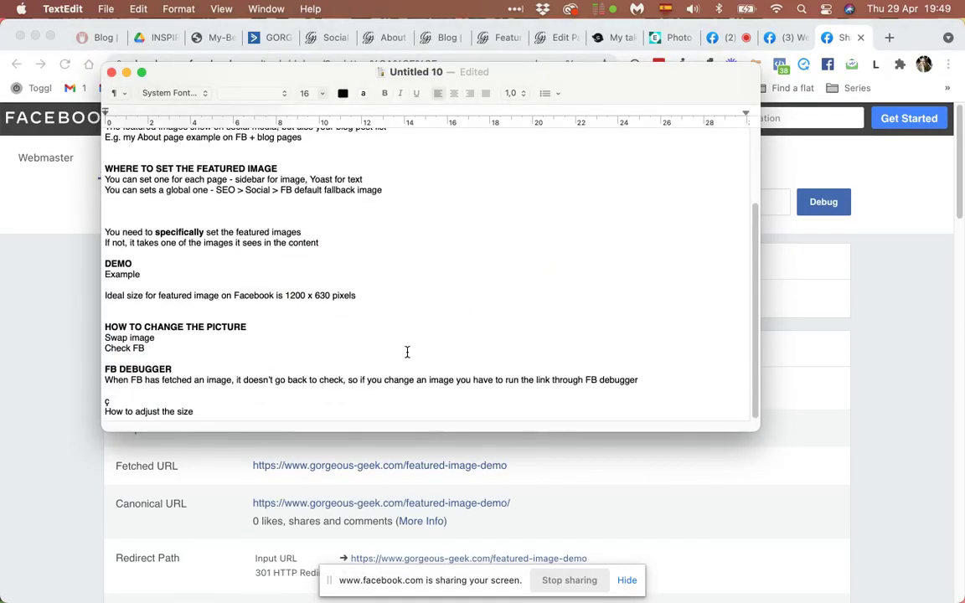
{"action": "scroll", "coordinate": [407, 352], "scroll_direction": "up", "scroll_amount": 2}
{"action": "scroll", "coordinate": [407, 351], "scroll_direction": "up", "scroll_amount": 3}
{"action": "key", "text": "super+Tab"}
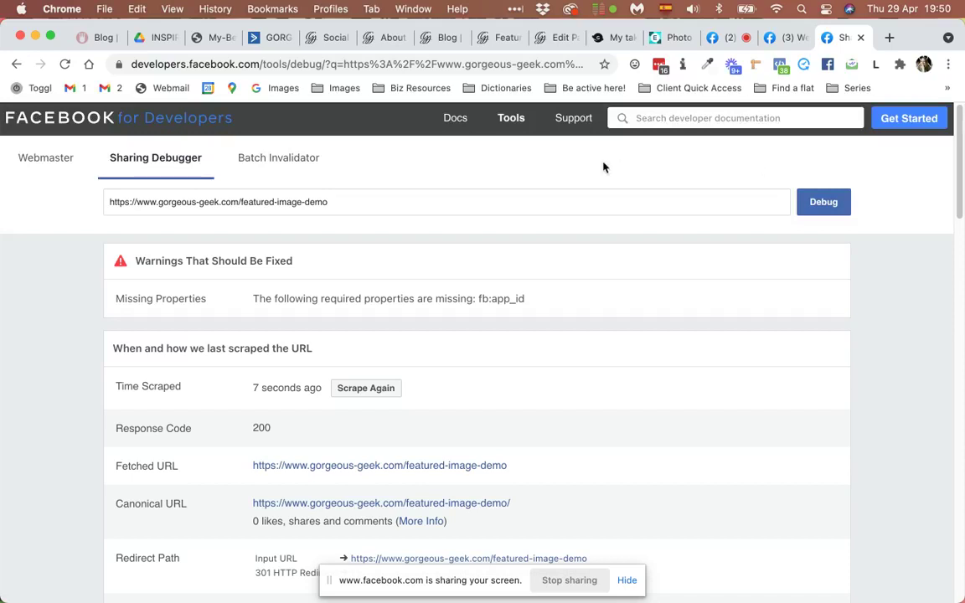
- Scroll through the Facebook group draft's link preview for the Featured Image Demo page
{"action": "left_click", "coordinate": [496, 40]}
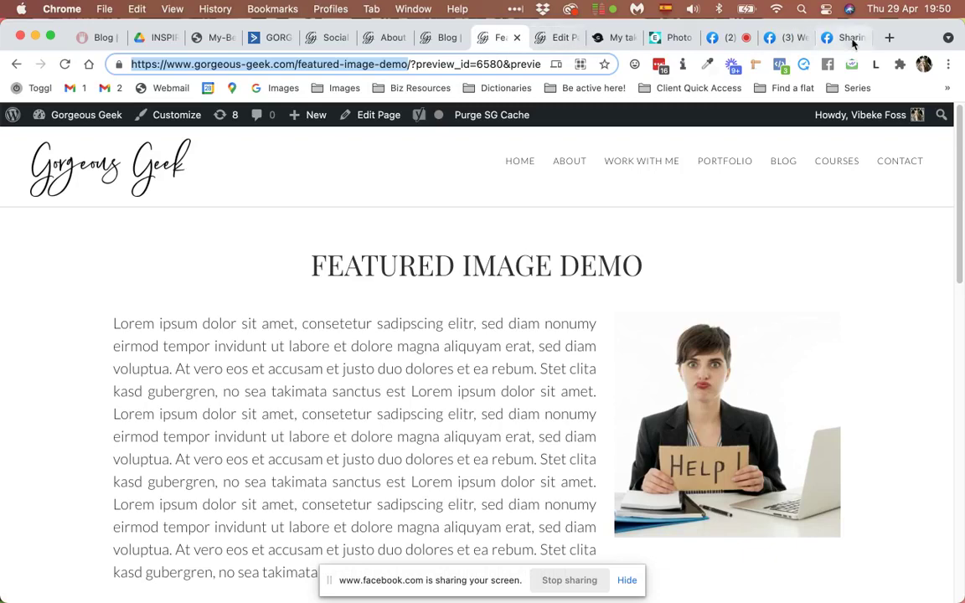
{"action": "left_click", "coordinate": [778, 42]}
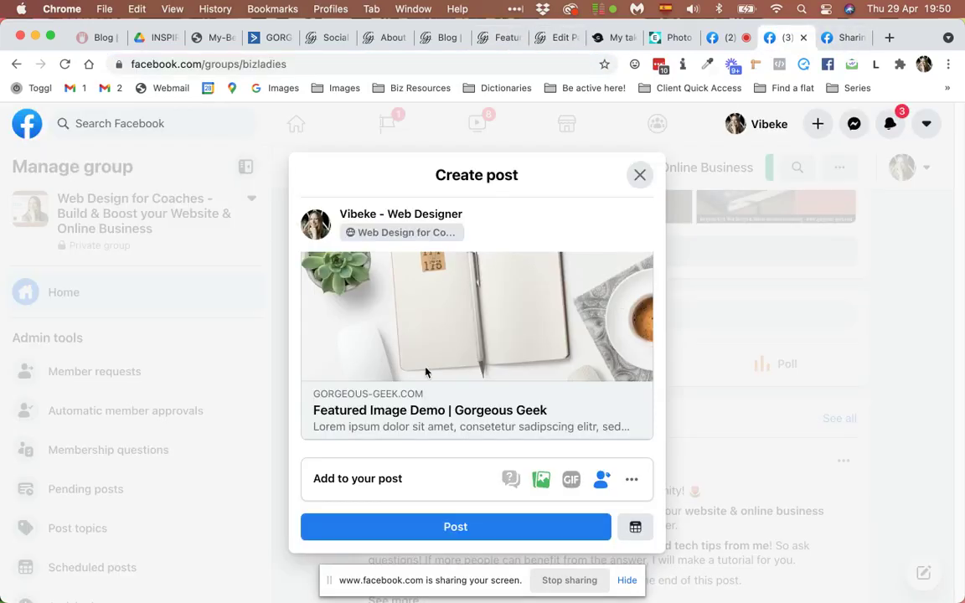
{"action": "scroll", "coordinate": [394, 402], "scroll_direction": "down", "scroll_amount": 3}
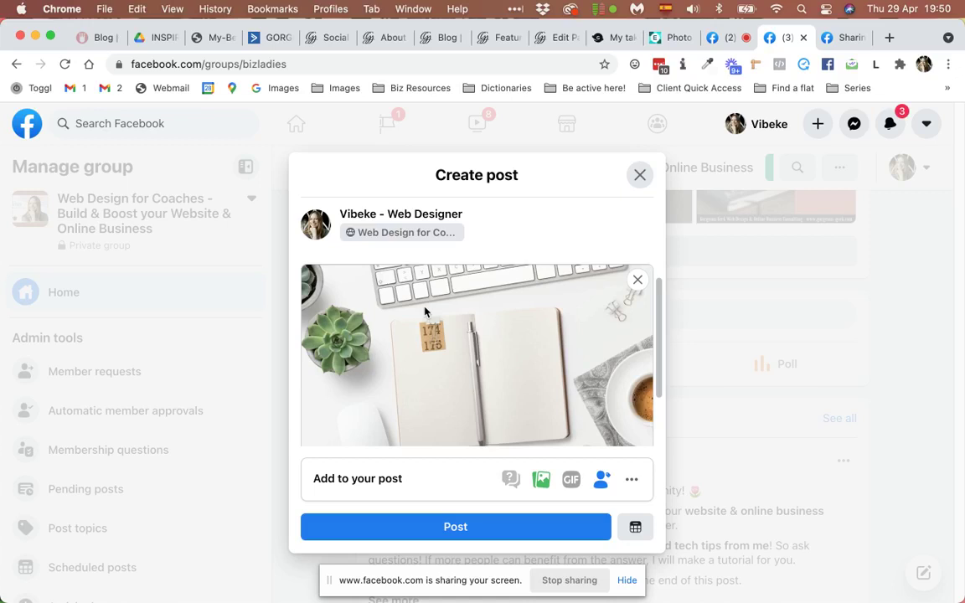
{"action": "scroll", "coordinate": [424, 312], "scroll_direction": "down", "scroll_amount": 2}
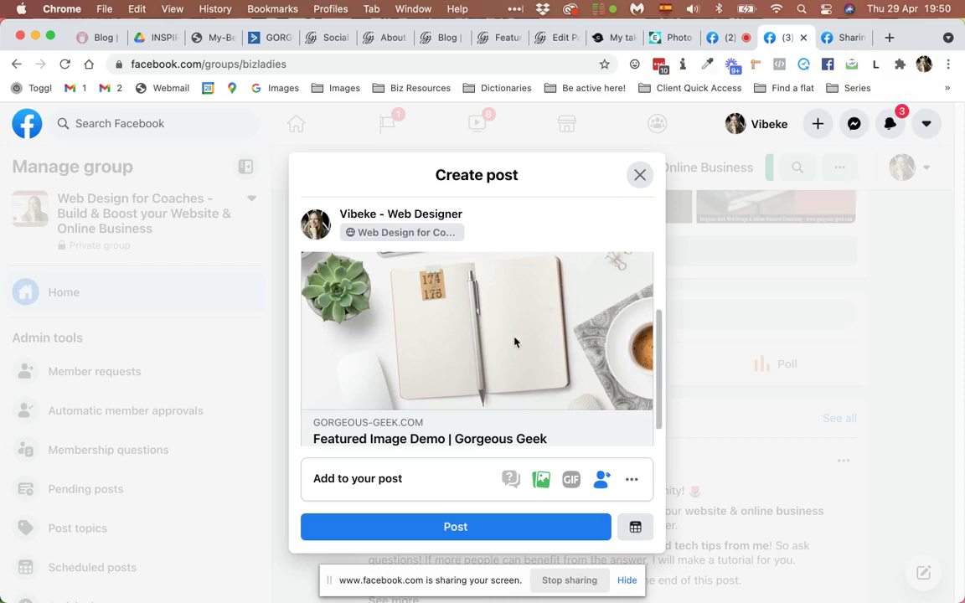
{"action": "scroll", "coordinate": [543, 286], "scroll_direction": "up", "scroll_amount": 3}
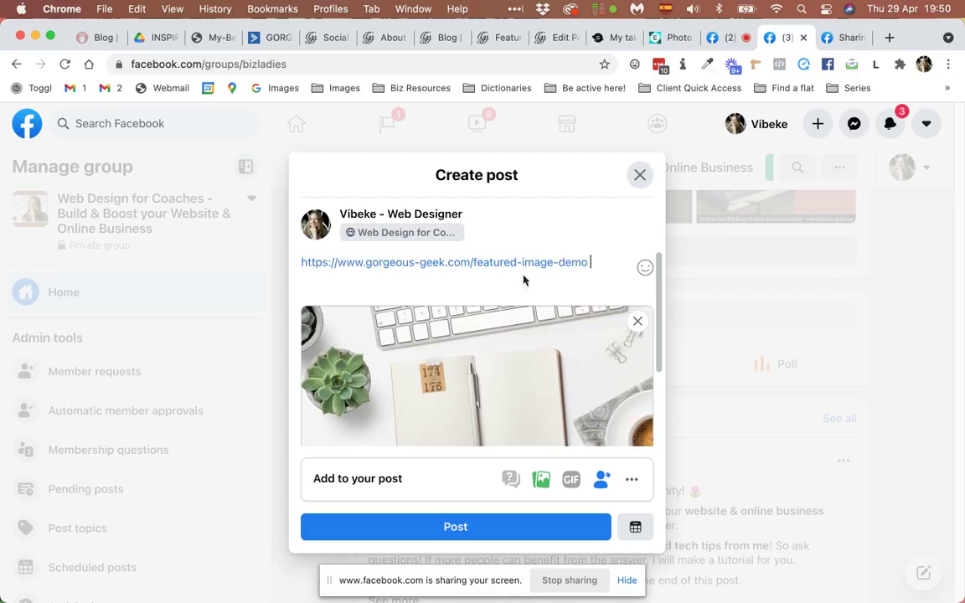
{"action": "scroll", "coordinate": [536, 355], "scroll_direction": "down", "scroll_amount": 3}
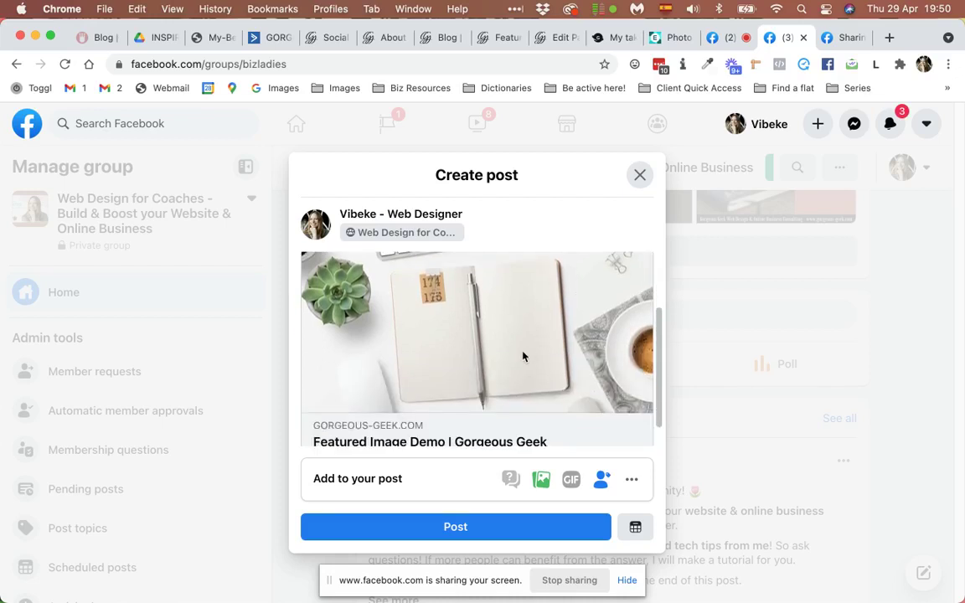
{"action": "scroll", "coordinate": [521, 355], "scroll_direction": "up", "scroll_amount": 3}
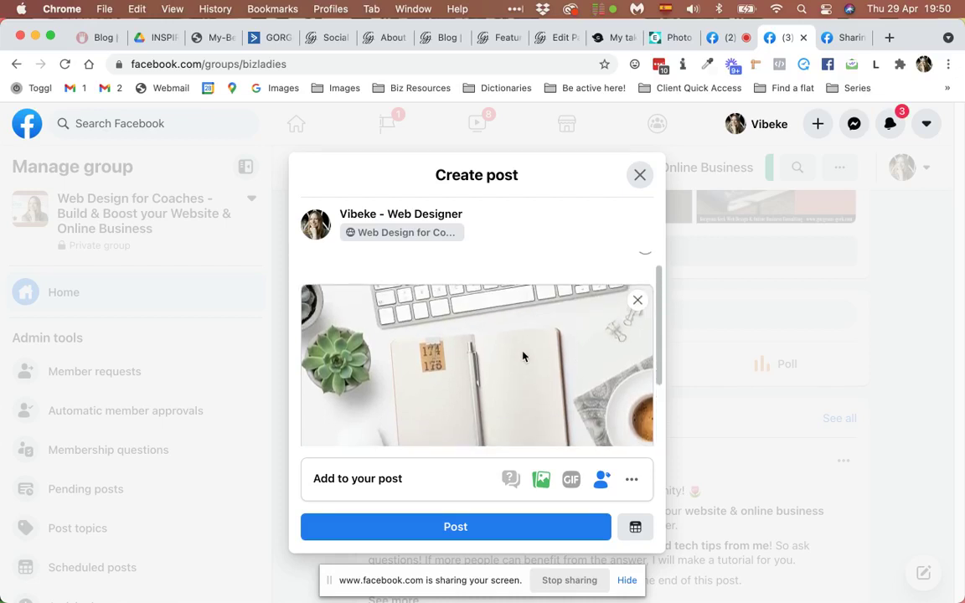
{"action": "scroll", "coordinate": [523, 357], "scroll_direction": "down", "scroll_amount": 2}
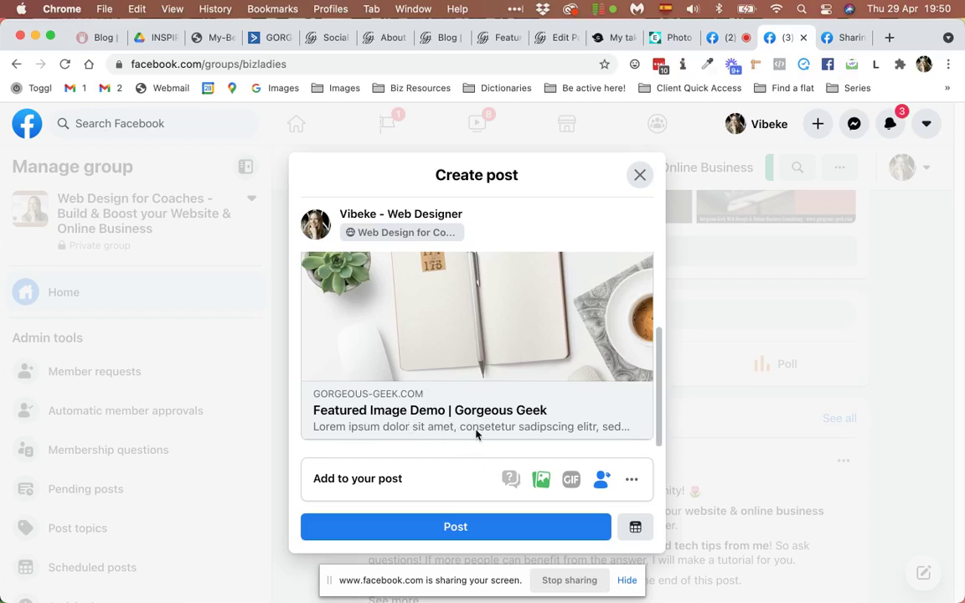
{"action": "scroll", "coordinate": [542, 324], "scroll_direction": "up", "scroll_amount": 3}
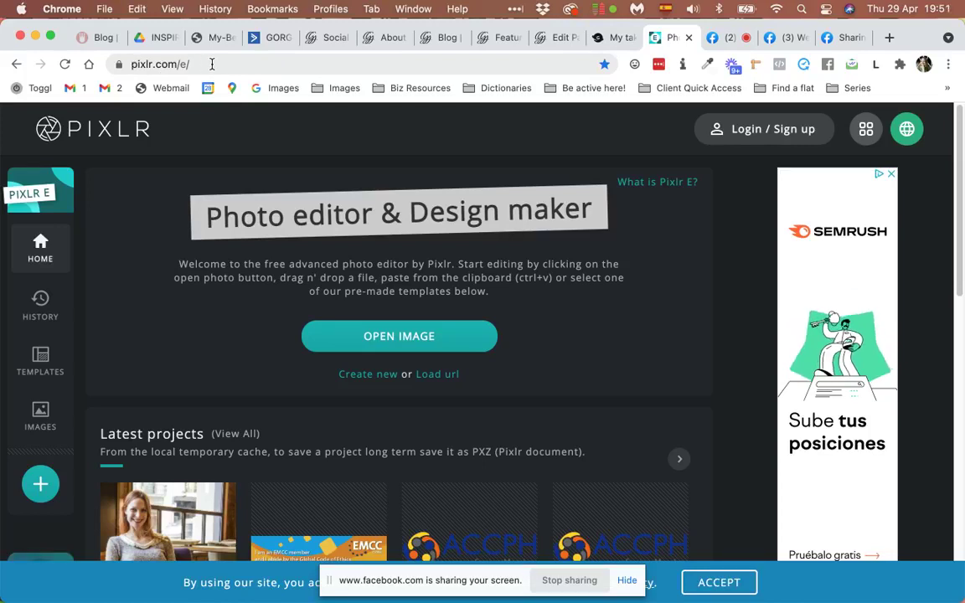
{"action": "left_click", "coordinate": [184, 64]}
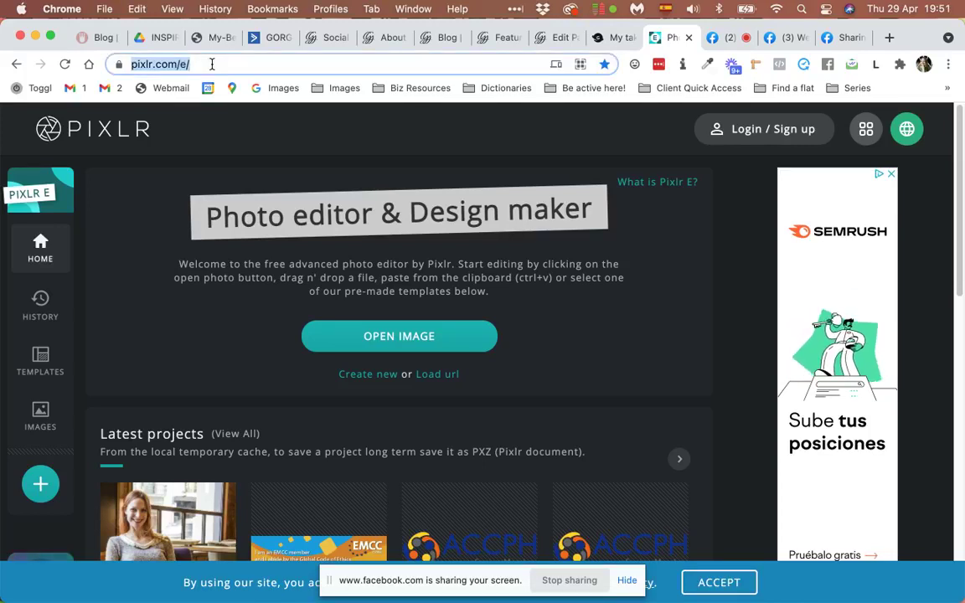
{"action": "left_click", "coordinate": [406, 337]}
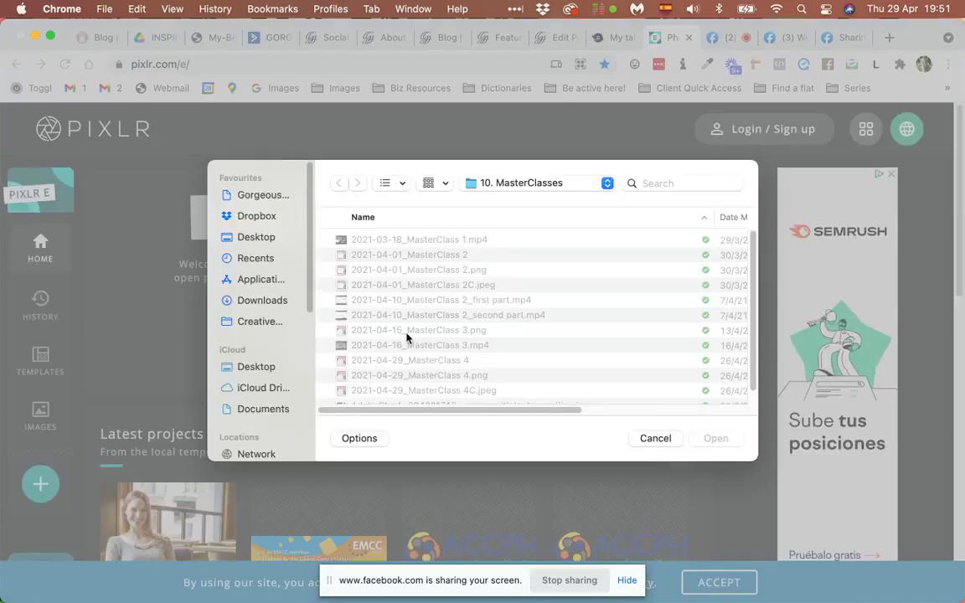
{"action": "double_click", "coordinate": [425, 388]}
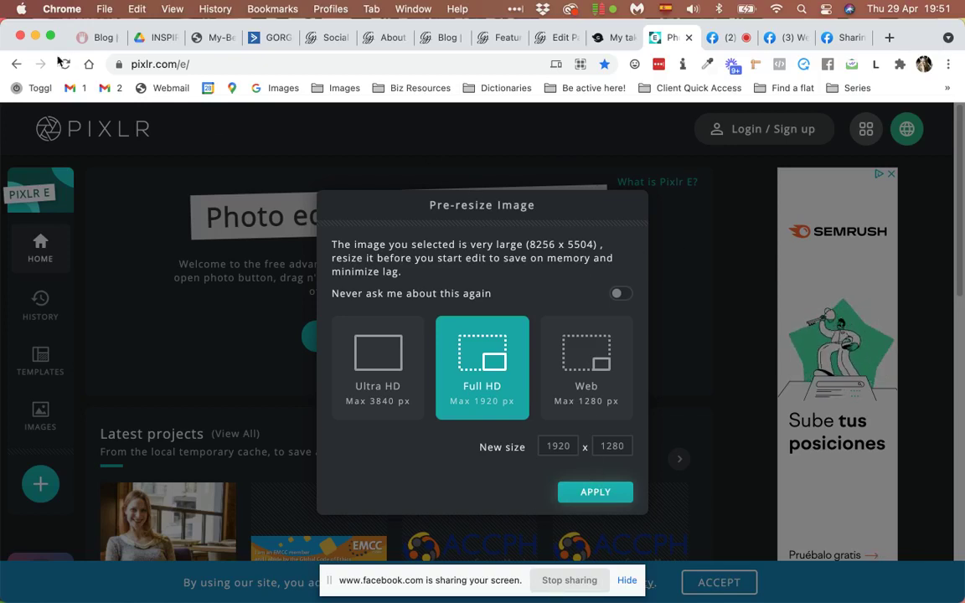
{"action": "left_click", "coordinate": [63, 64]}
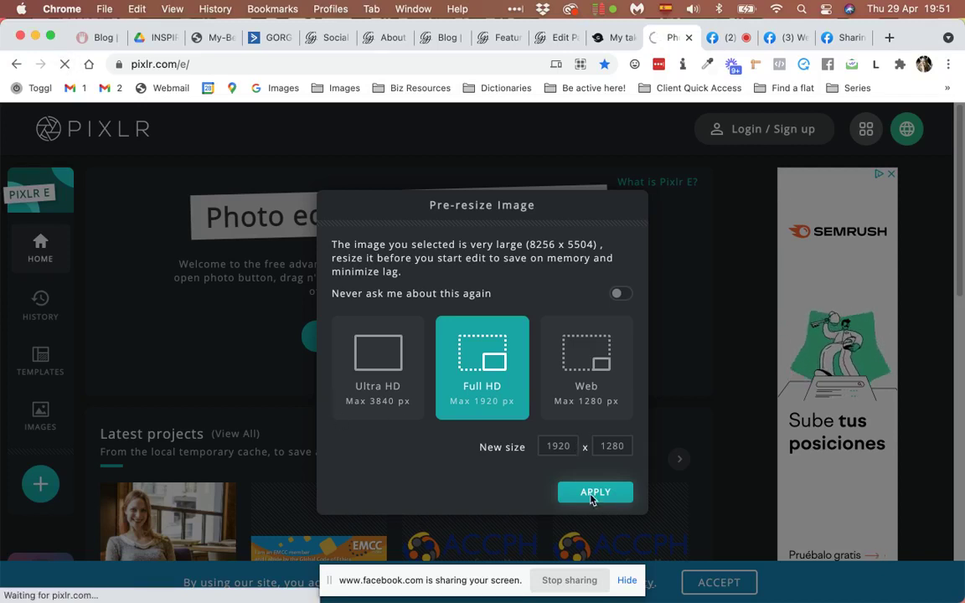
{"action": "key", "text": "Return"}
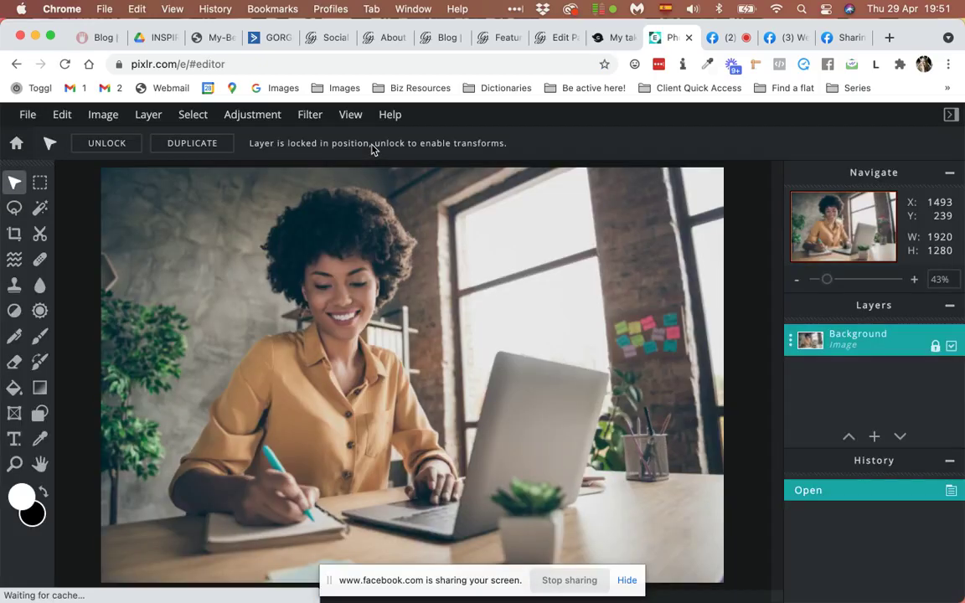
{"action": "key", "text": "super+bracketleft"}
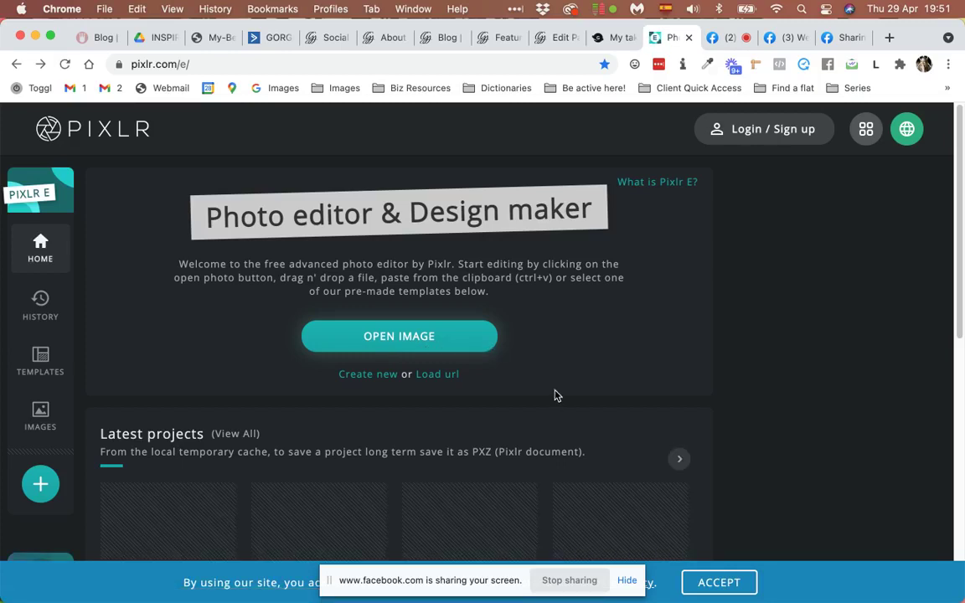
- Open the woman-with-laptop smiling JPEG in Pixlr E, pre-resized to Full HD 1920×1280
{"action": "left_click", "coordinate": [412, 338]}
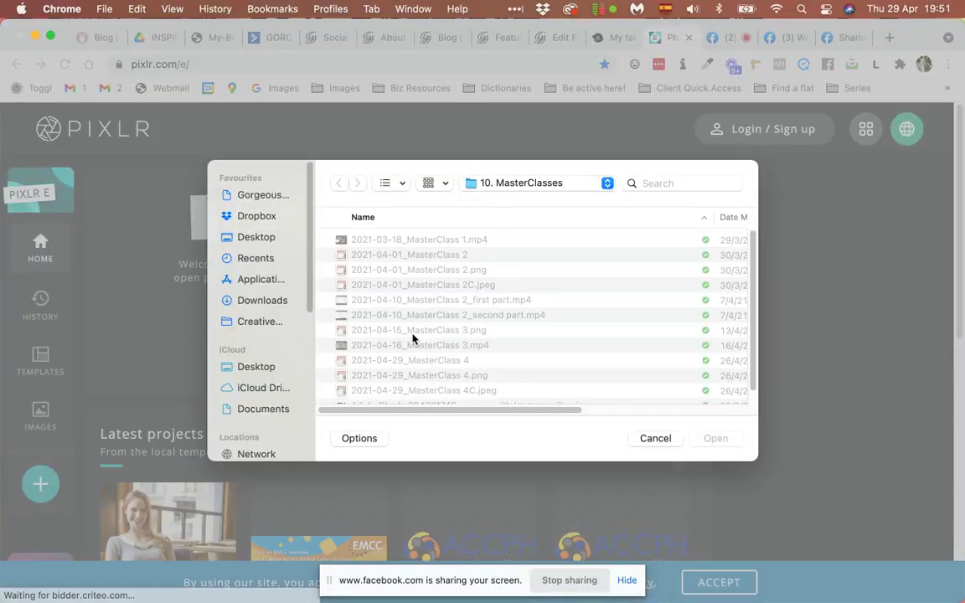
{"action": "scroll", "coordinate": [413, 337], "scroll_direction": "down", "scroll_amount": 1}
{"action": "scroll", "coordinate": [586, 390], "scroll_direction": "right", "scroll_amount": 5}
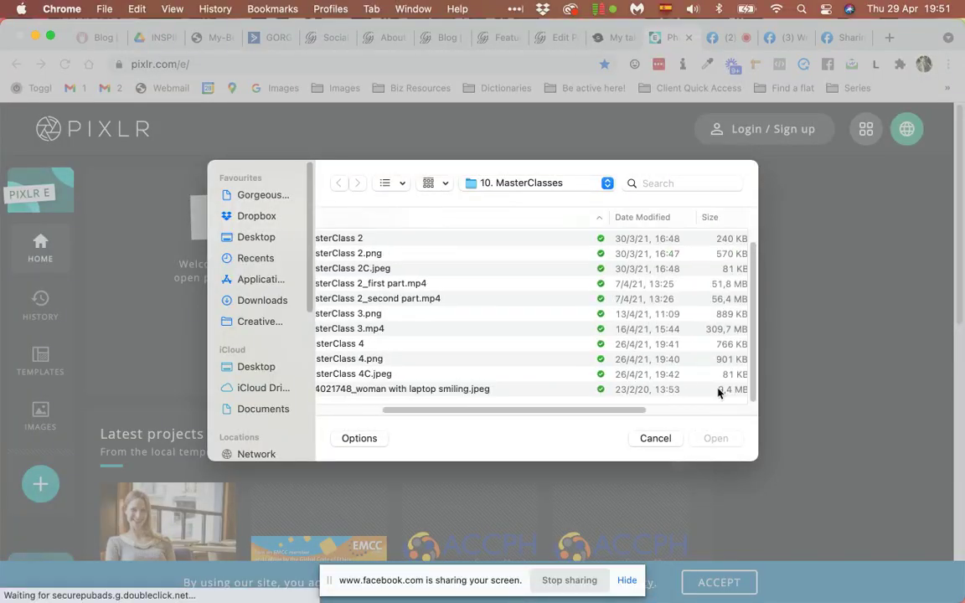
{"action": "left_click", "coordinate": [437, 390]}
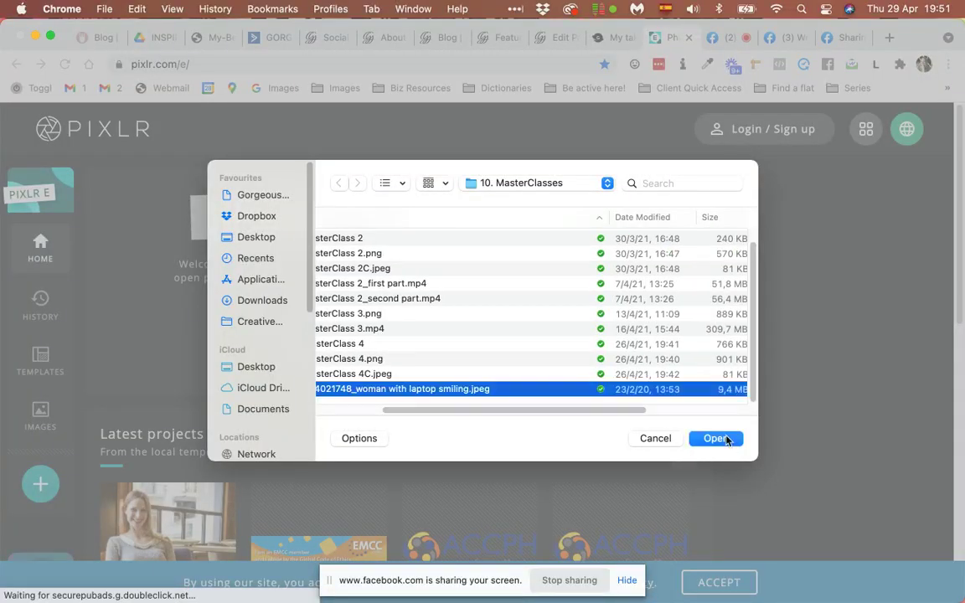
{"action": "left_click", "coordinate": [716, 439]}
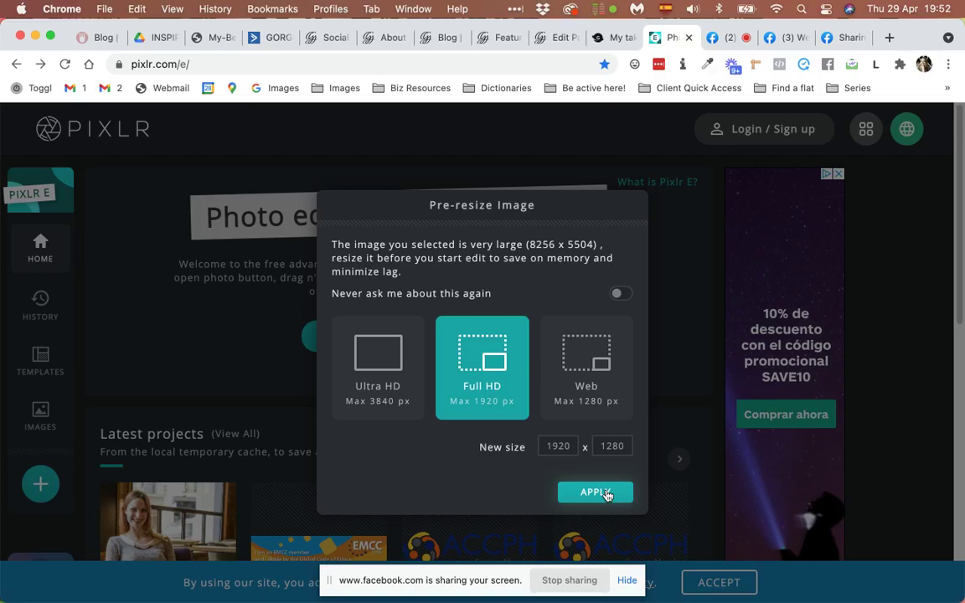
{"action": "left_click", "coordinate": [595, 493]}
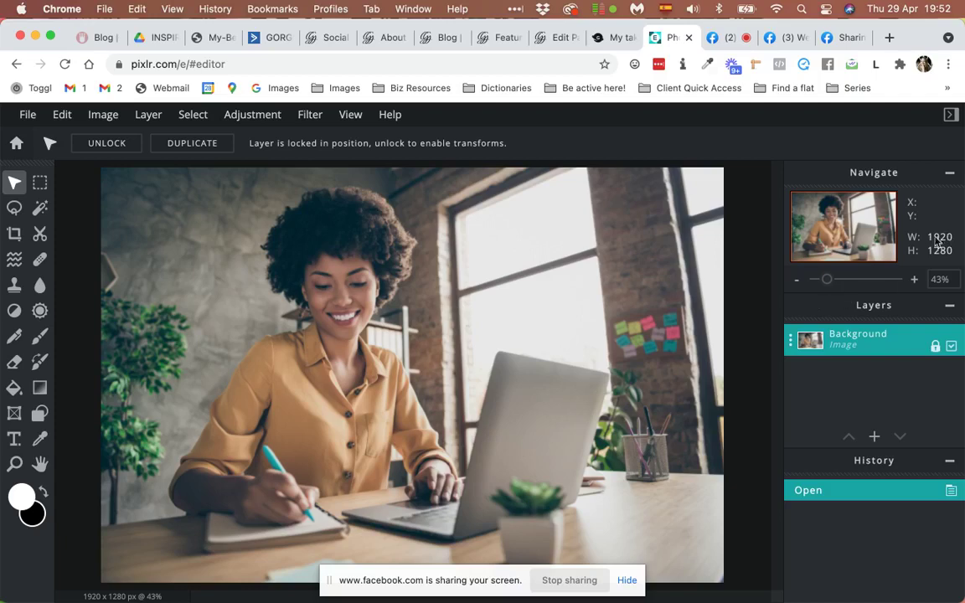
- Change the Image size width from 1920 to 1800, keeping proportions, for an 1800×1200 photo
{"action": "left_click", "coordinate": [101, 115]}
{"action": "left_click", "coordinate": [101, 137]}
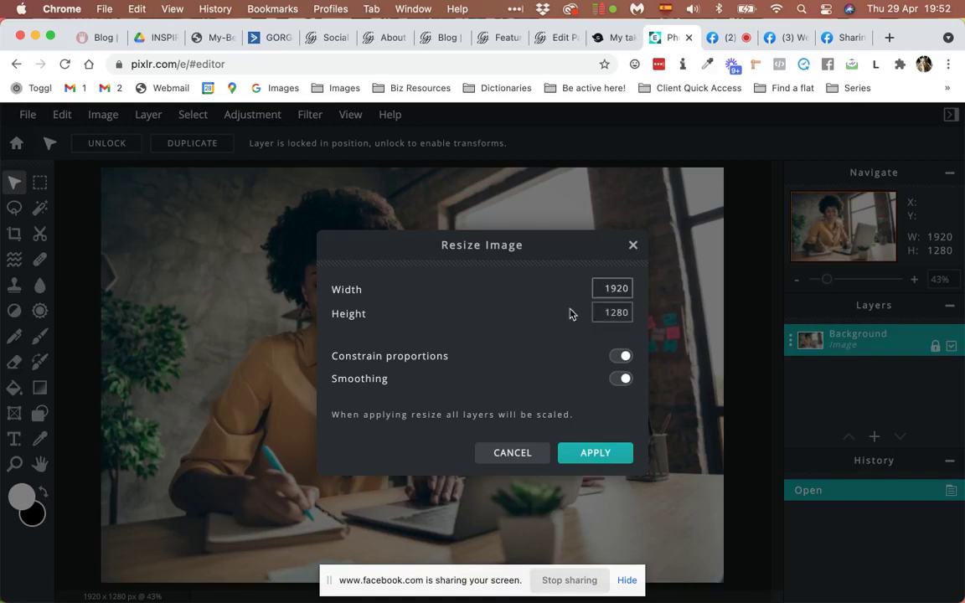
{"action": "left_click", "coordinate": [614, 286]}
{"action": "double_click", "coordinate": [614, 287]}
{"action": "type", "text": "18"}
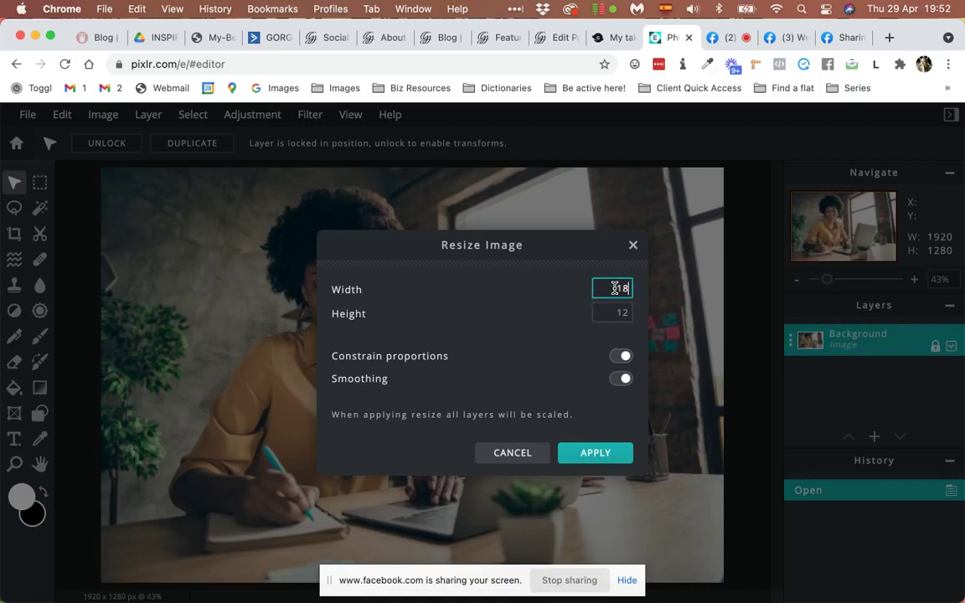
{"action": "type", "text": "00"}
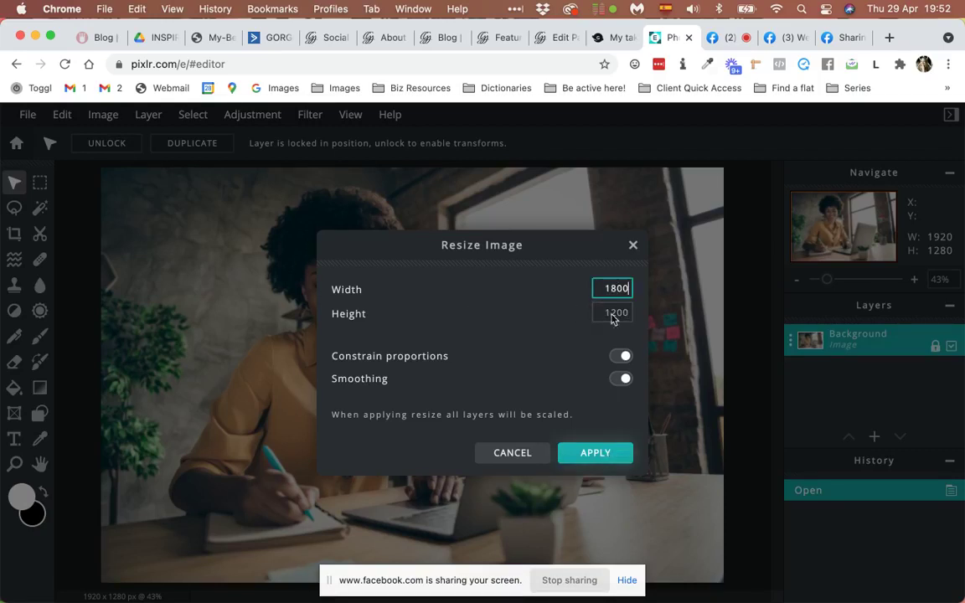
{"action": "left_click", "coordinate": [593, 455]}
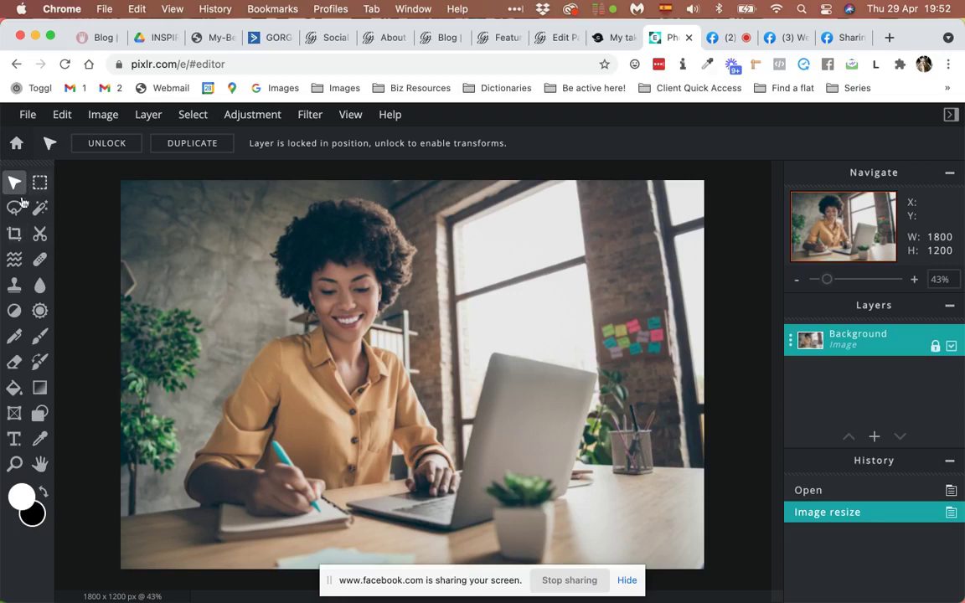
{"action": "left_click", "coordinate": [14, 235]}
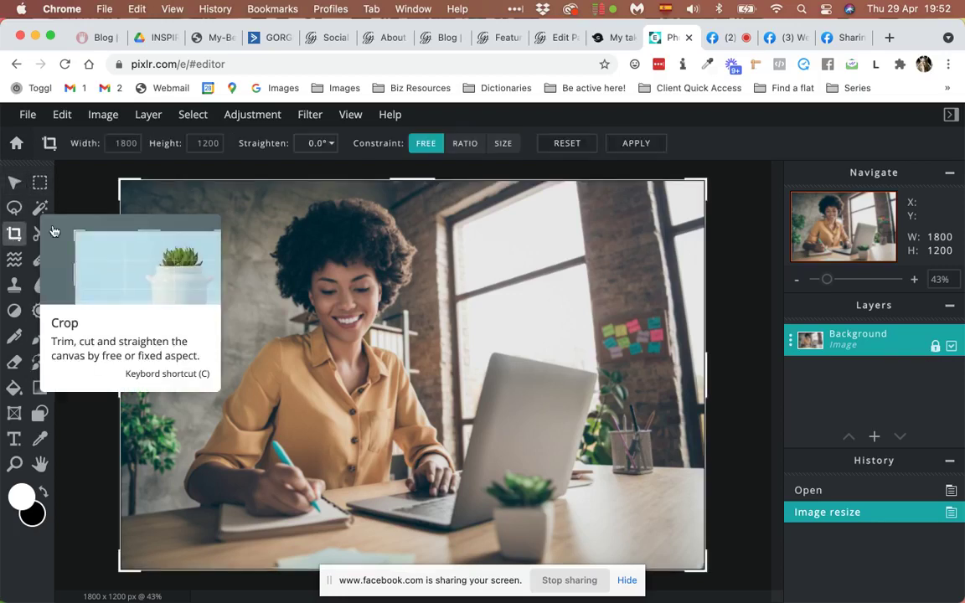
- Lock the crop frame to a fixed ratio of W 1800 by H 630
{"action": "left_click", "coordinate": [465, 144]}
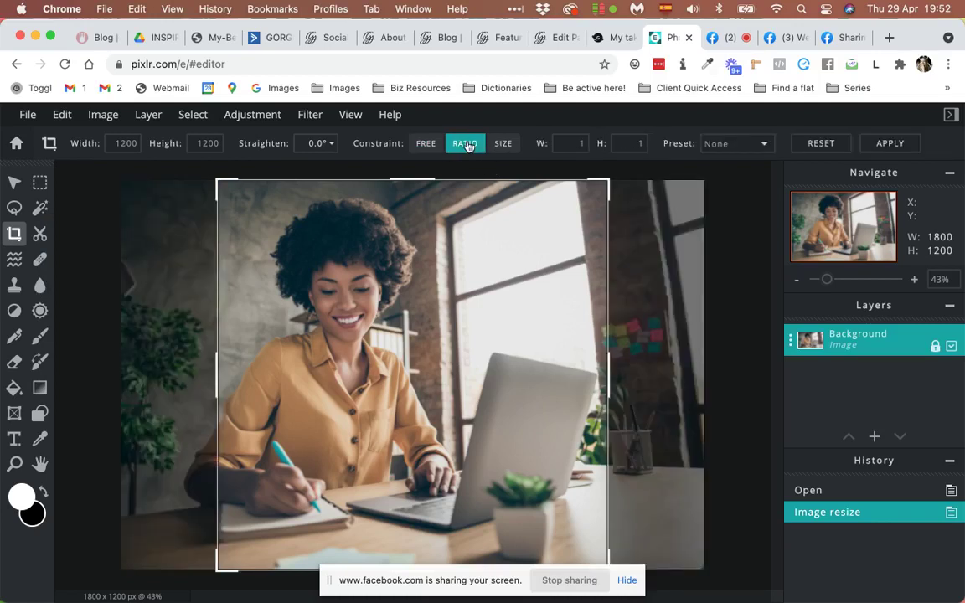
{"action": "left_click", "coordinate": [502, 144]}
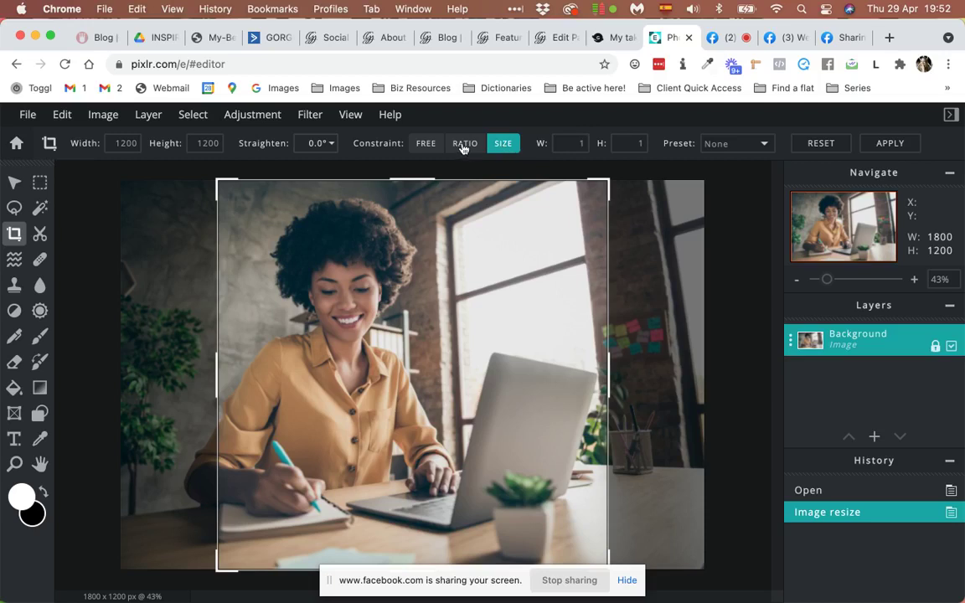
{"action": "left_click", "coordinate": [464, 145]}
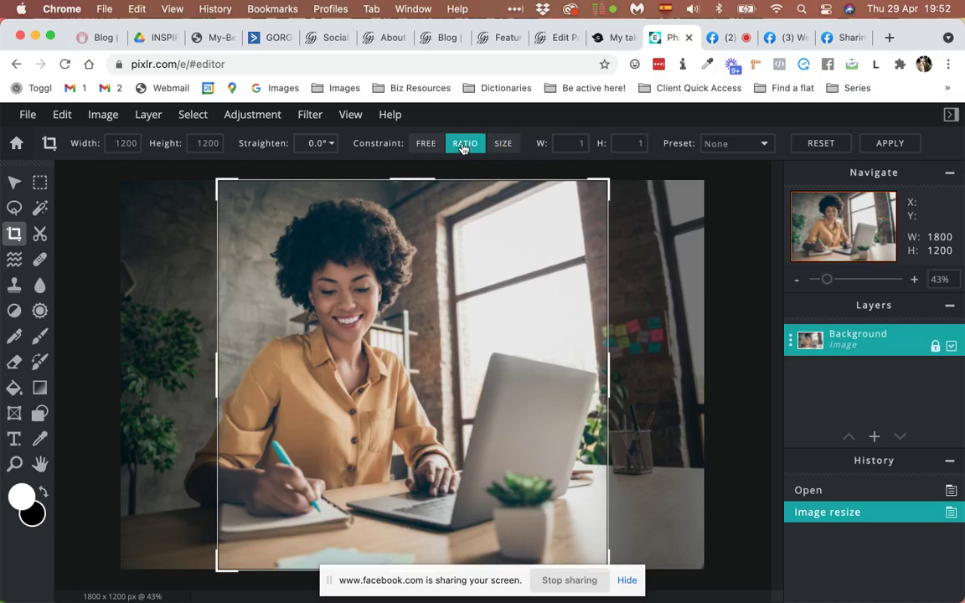
{"action": "left_click", "coordinate": [567, 144]}
{"action": "type", "text": "800"}
{"action": "key", "text": "Tab"}
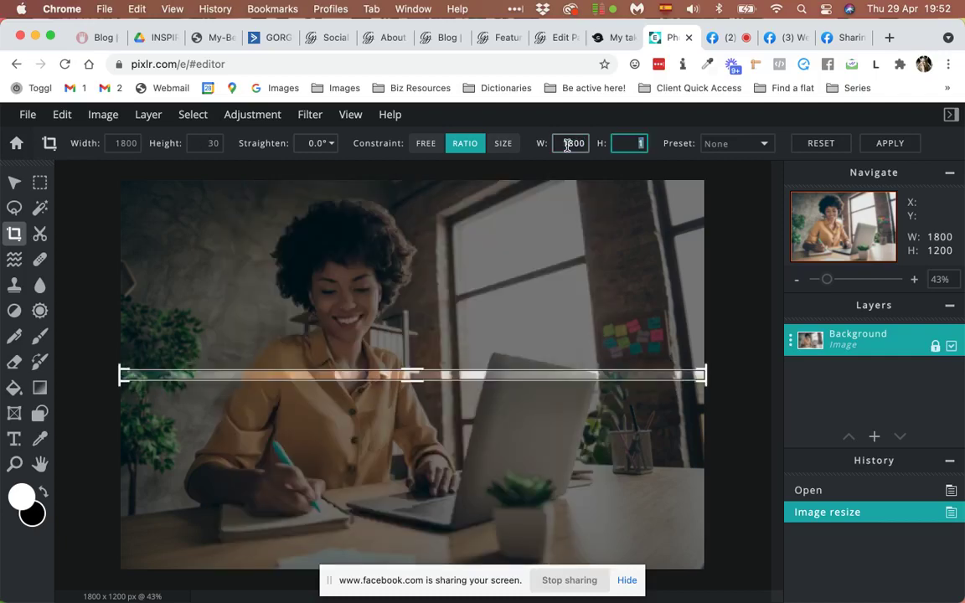
{"action": "type", "text": "630"}
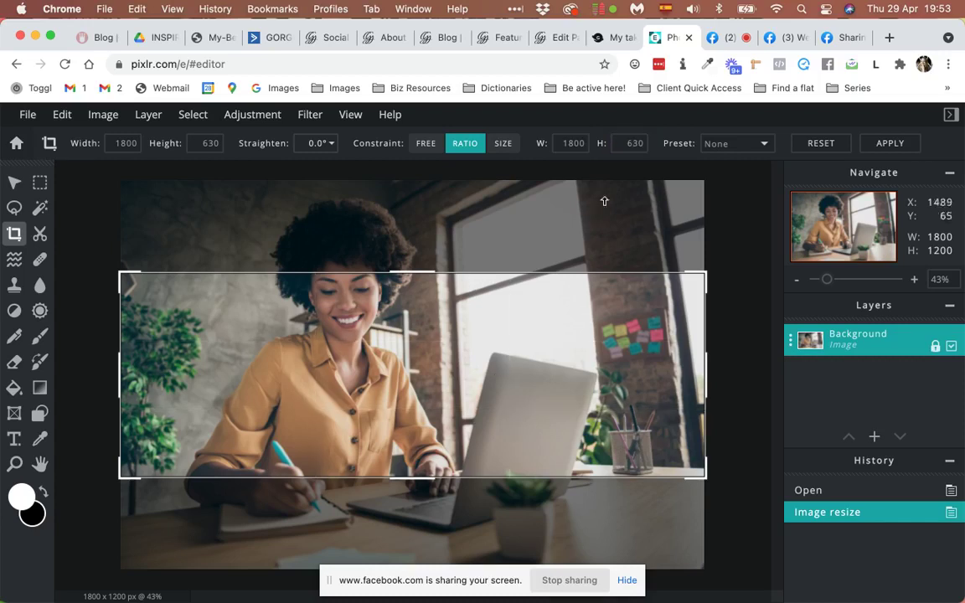
{"action": "left_click", "coordinate": [569, 143]}
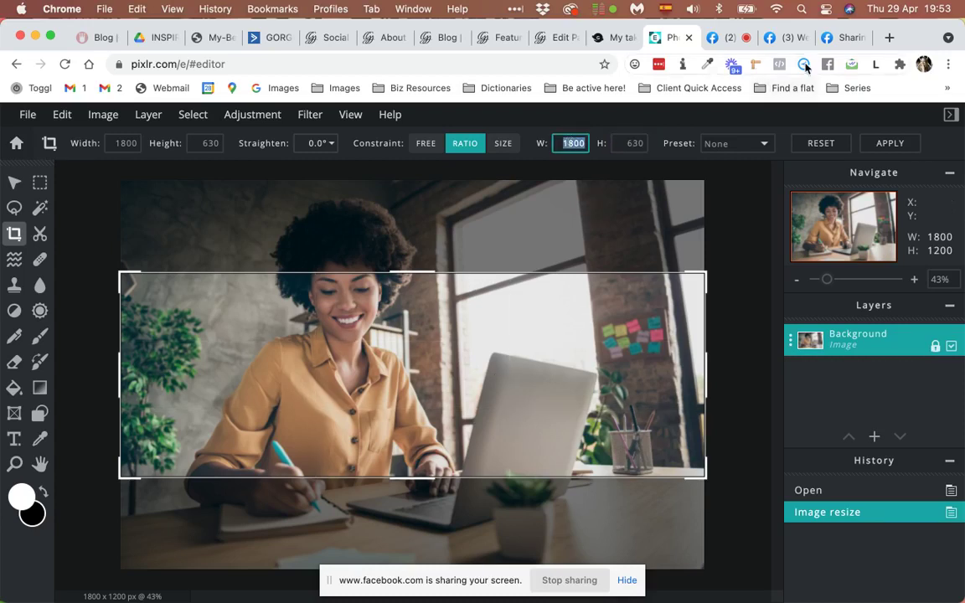
- Review the Featured Image Demo preview, blog, About page and Yoast Facebook settings tabs
{"action": "left_click", "coordinate": [549, 37]}
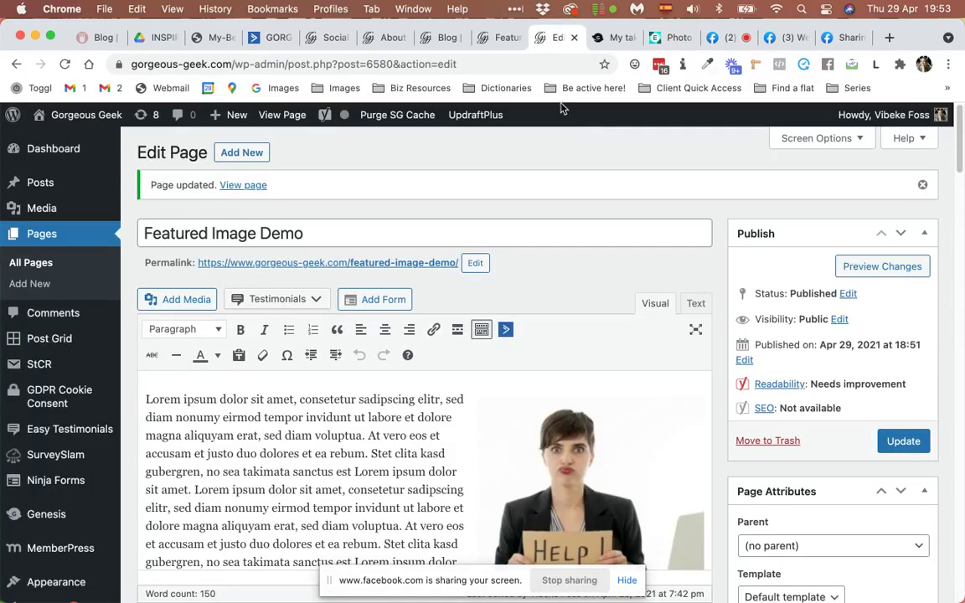
{"action": "left_click", "coordinate": [492, 37]}
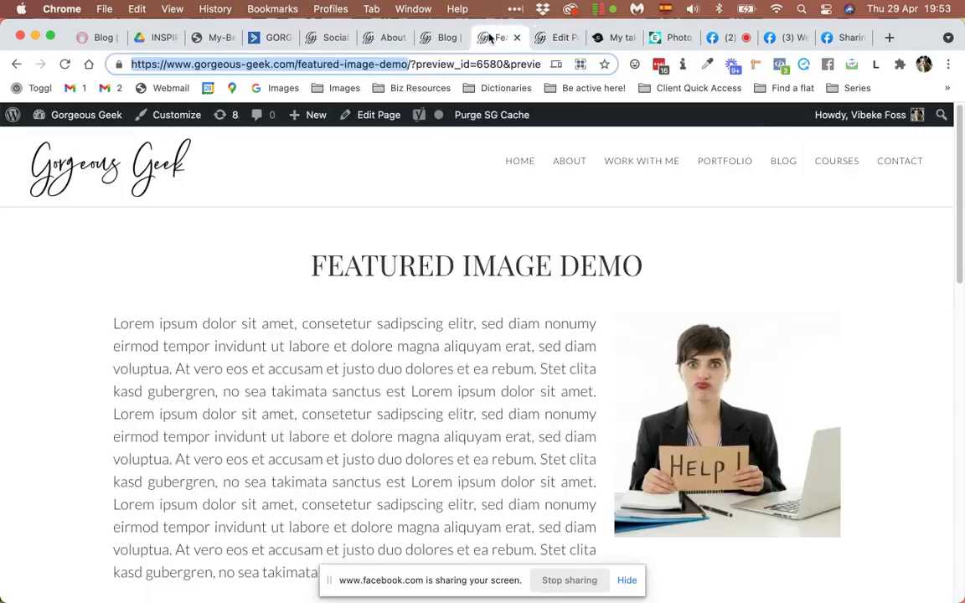
{"action": "left_click", "coordinate": [434, 37]}
{"action": "left_click", "coordinate": [368, 38]}
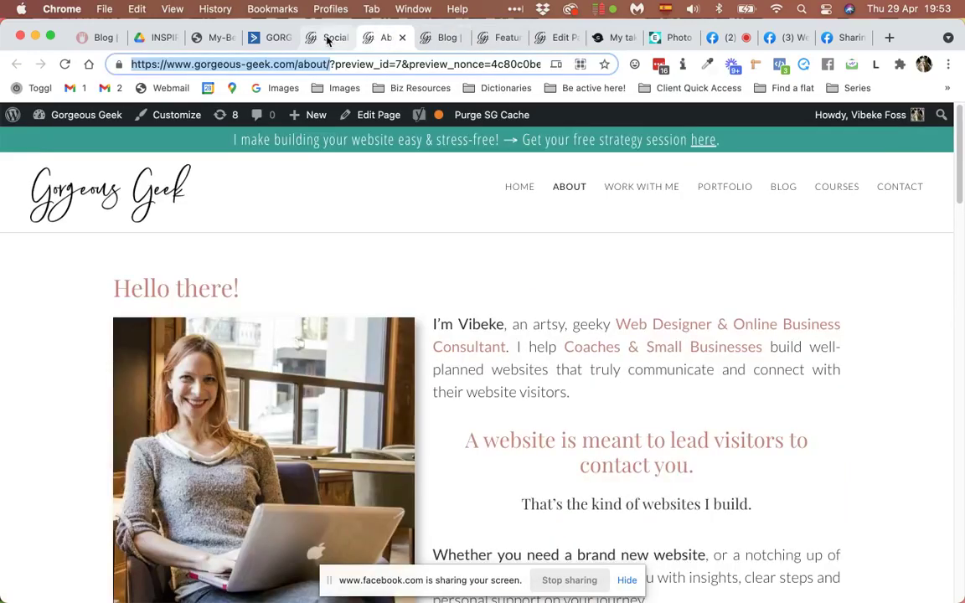
{"action": "left_click", "coordinate": [327, 38]}
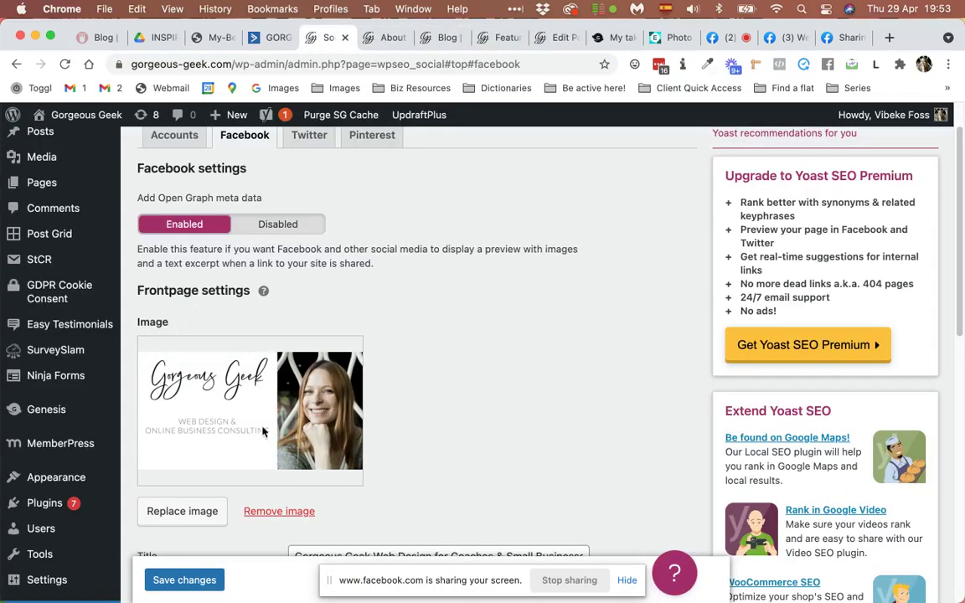
{"action": "left_click", "coordinate": [501, 37]}
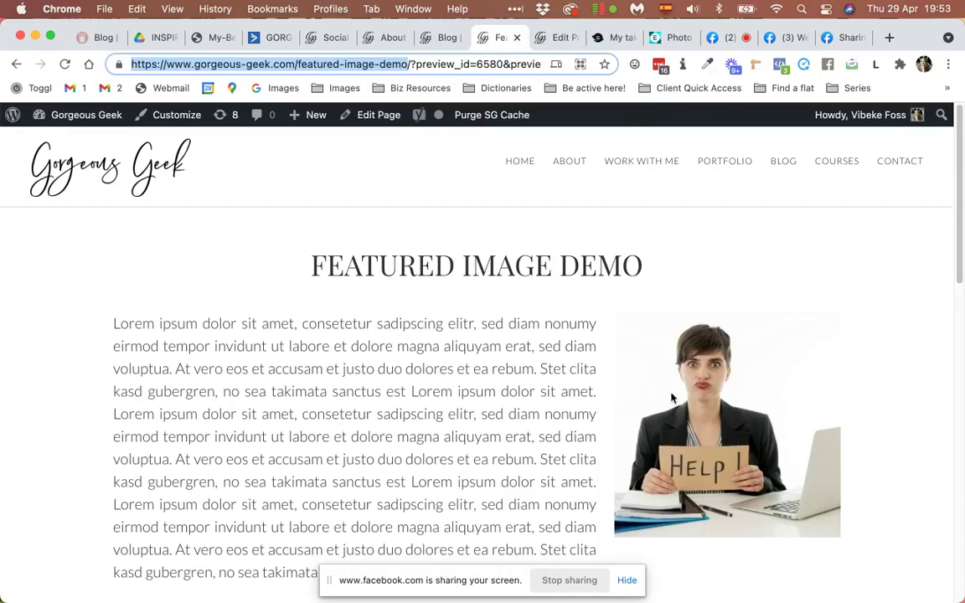
- In the page editor, select the lower notebook image and view the content as HTML
{"action": "left_click", "coordinate": [550, 37]}
{"action": "scroll", "coordinate": [762, 475], "scroll_direction": "down", "scroll_amount": 5}
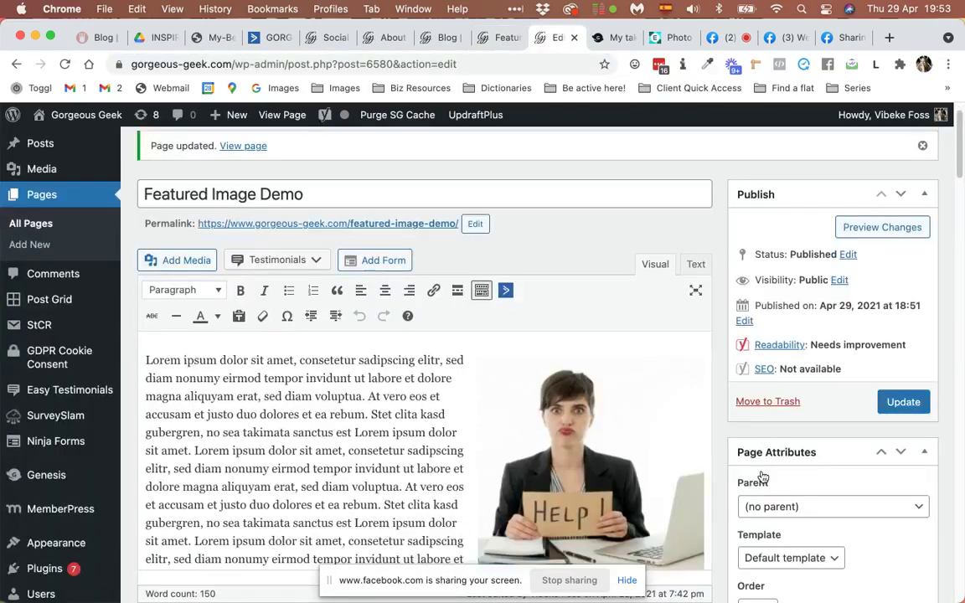
{"action": "scroll", "coordinate": [762, 476], "scroll_direction": "down", "scroll_amount": 6}
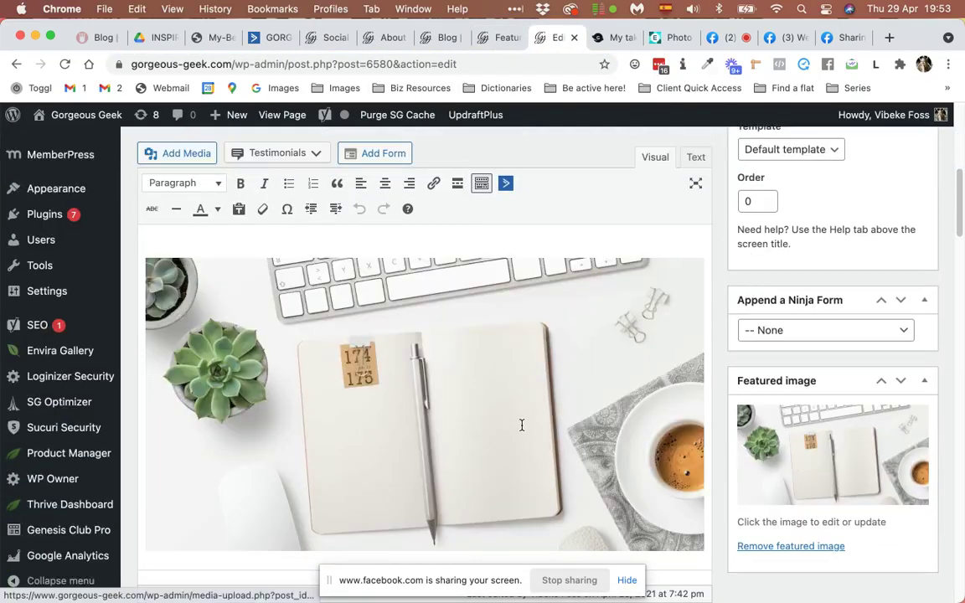
{"action": "left_click", "coordinate": [543, 366]}
{"action": "left_click", "coordinate": [694, 156]}
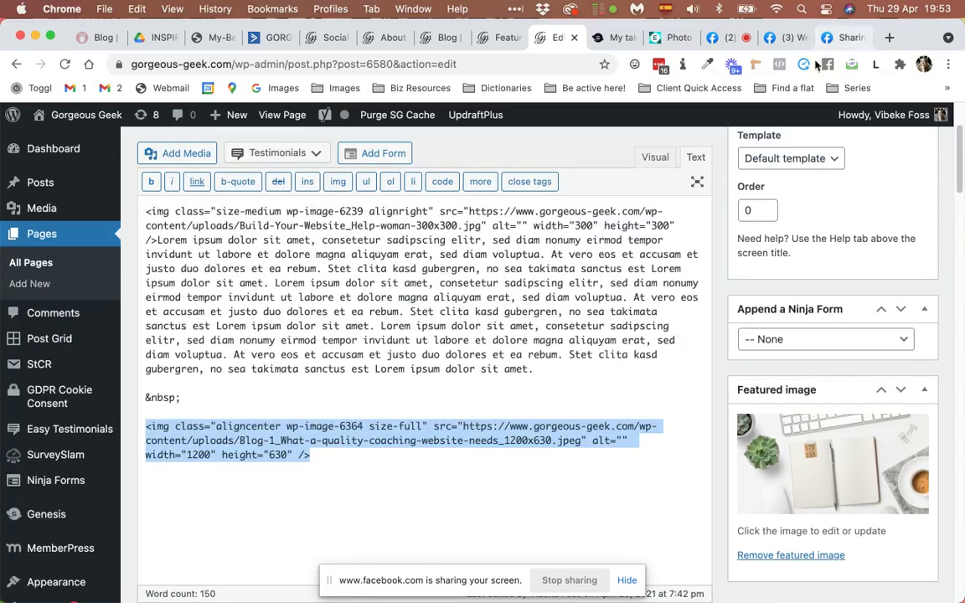
- Adjust the crop ratio, align the frame to the photo's top edge, and crop to 1800×945
{"action": "left_click", "coordinate": [662, 36]}
{"action": "left_click", "coordinate": [574, 144]}
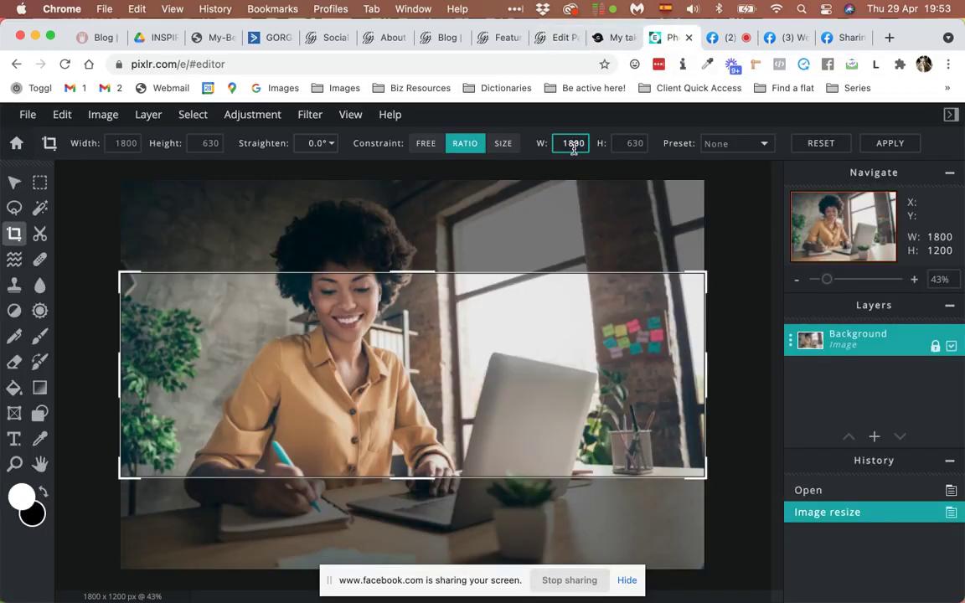
{"action": "key", "text": "BackSpace"}
{"action": "type", "text": "2"}
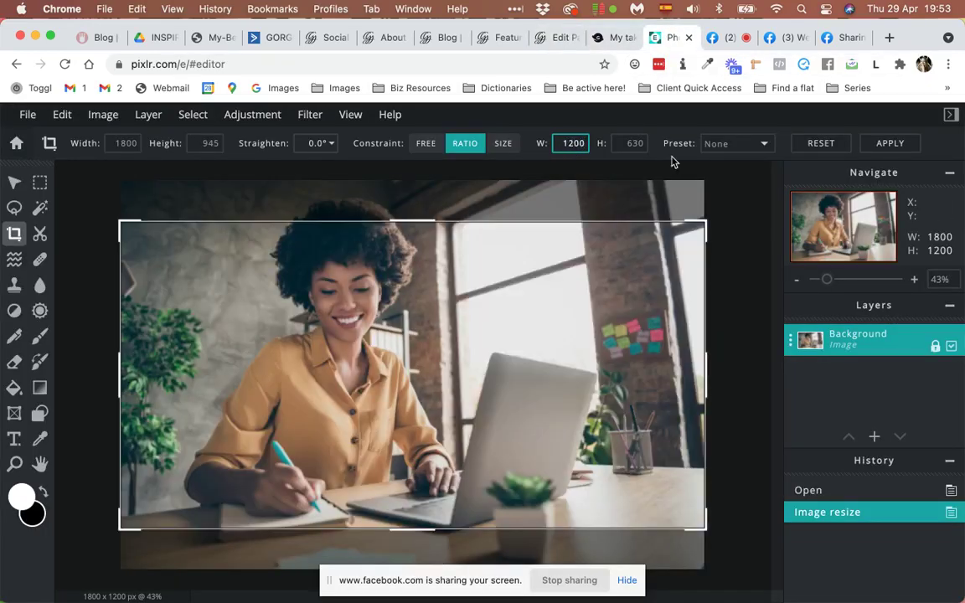
{"action": "left_click_drag", "start_coordinate": [522, 291], "coordinate": [469, 243]}
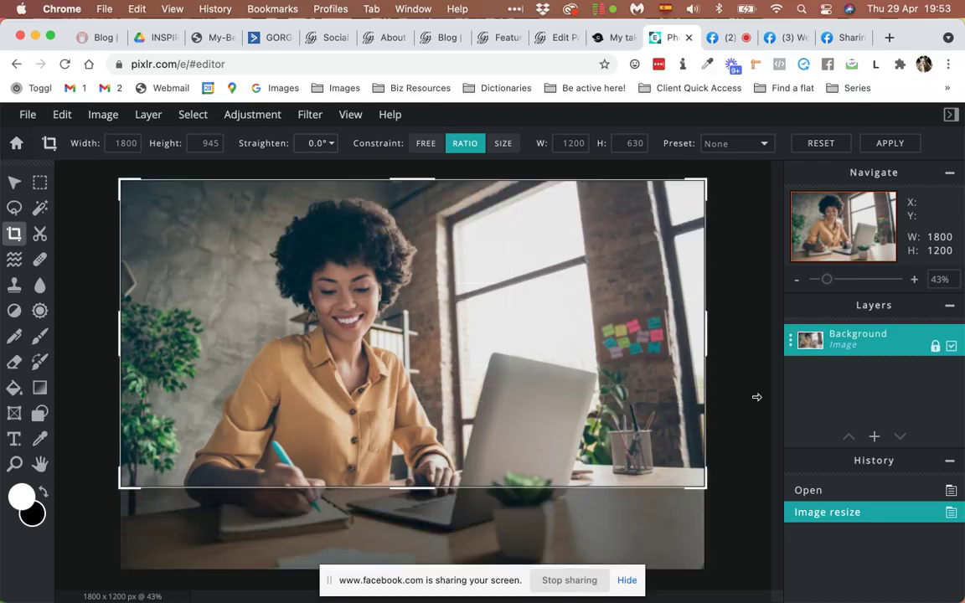
{"action": "key", "text": "Return"}
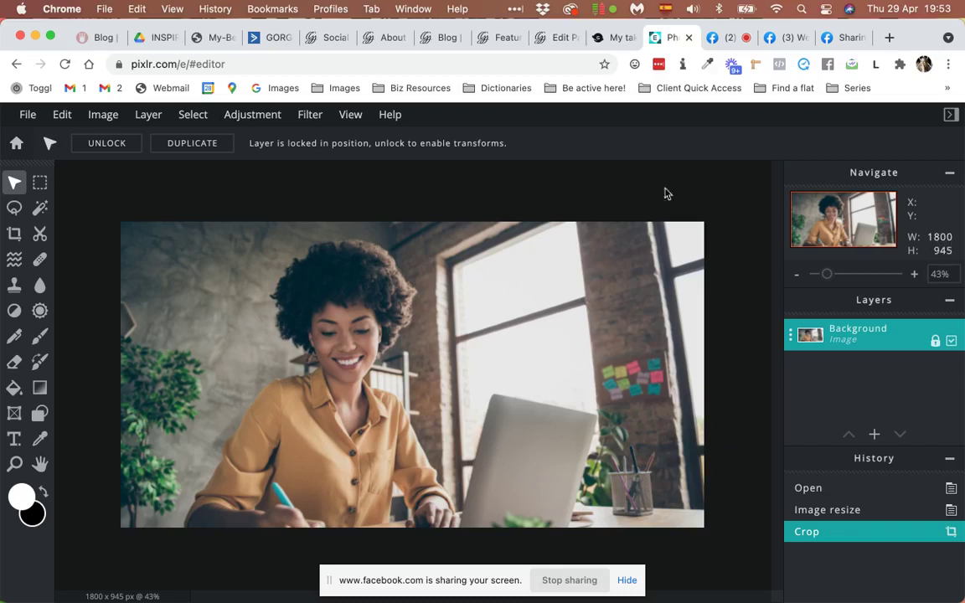
- Crop again with a fixed size of W 1200 and H 630
{"action": "left_click", "coordinate": [14, 234]}
{"action": "left_click", "coordinate": [388, 144]}
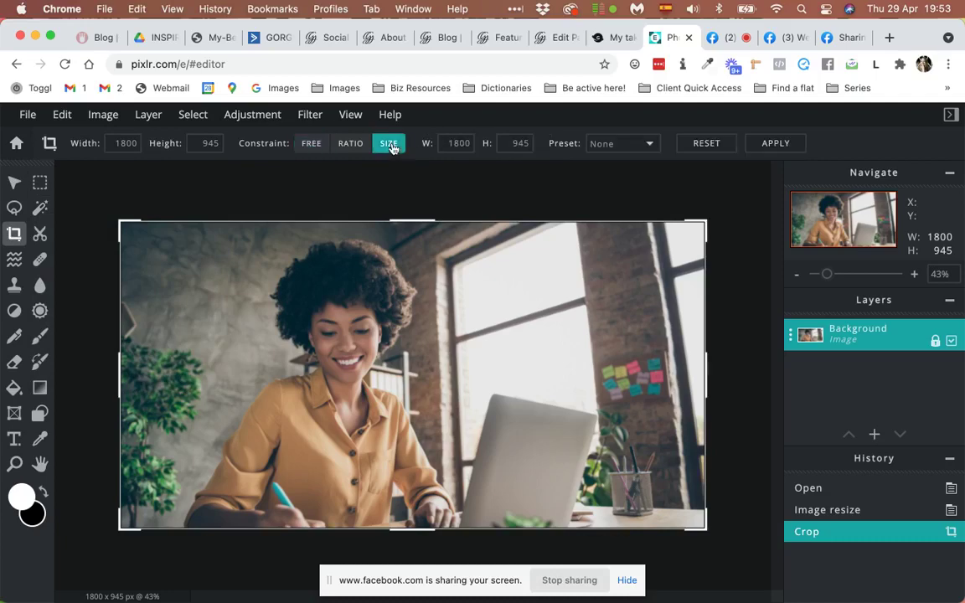
{"action": "double_click", "coordinate": [453, 144]}
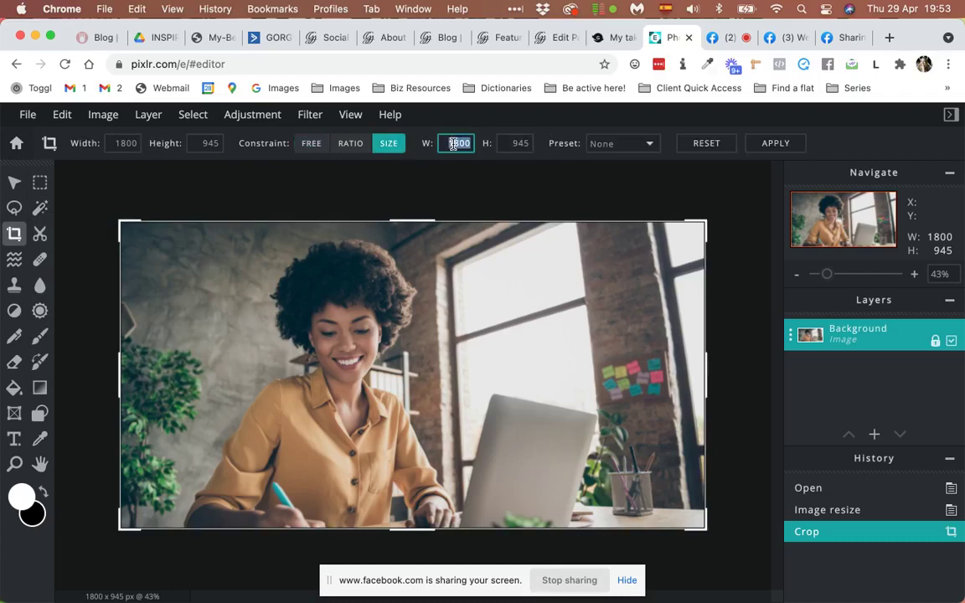
{"action": "type", "text": "1200"}
{"action": "key", "text": "Tab"}
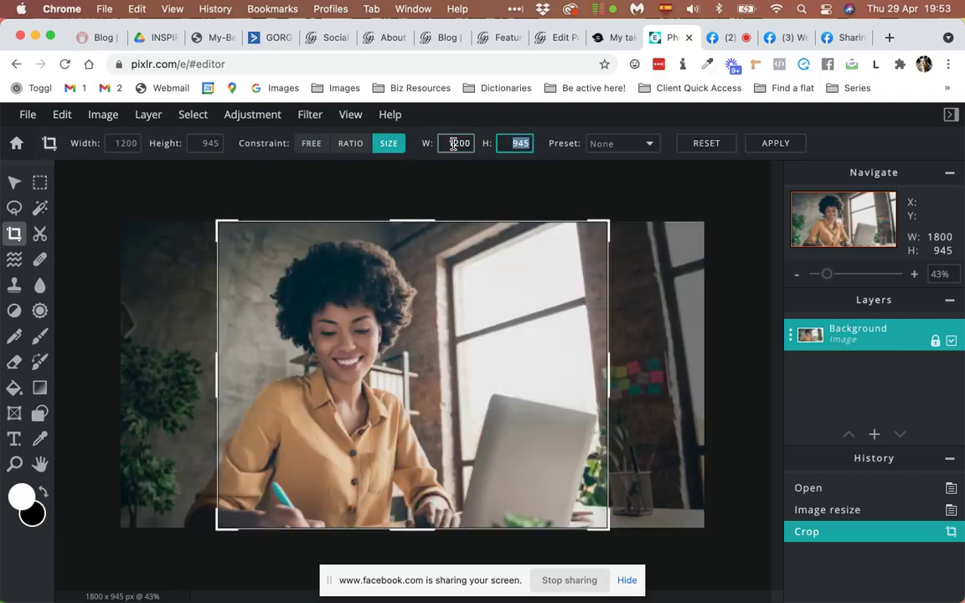
{"action": "type", "text": "630"}
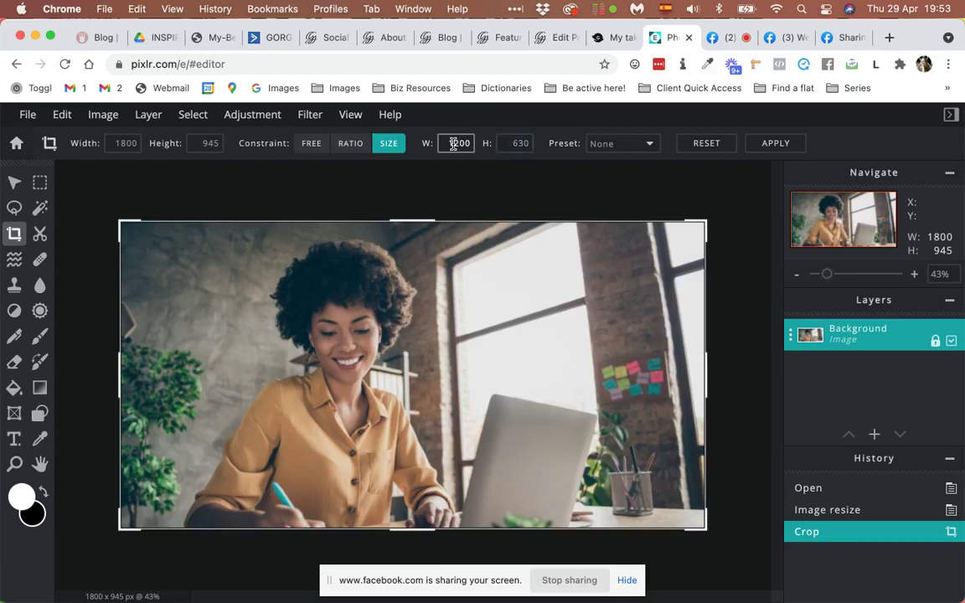
{"action": "left_click", "coordinate": [408, 130]}
{"action": "key", "text": "Return"}
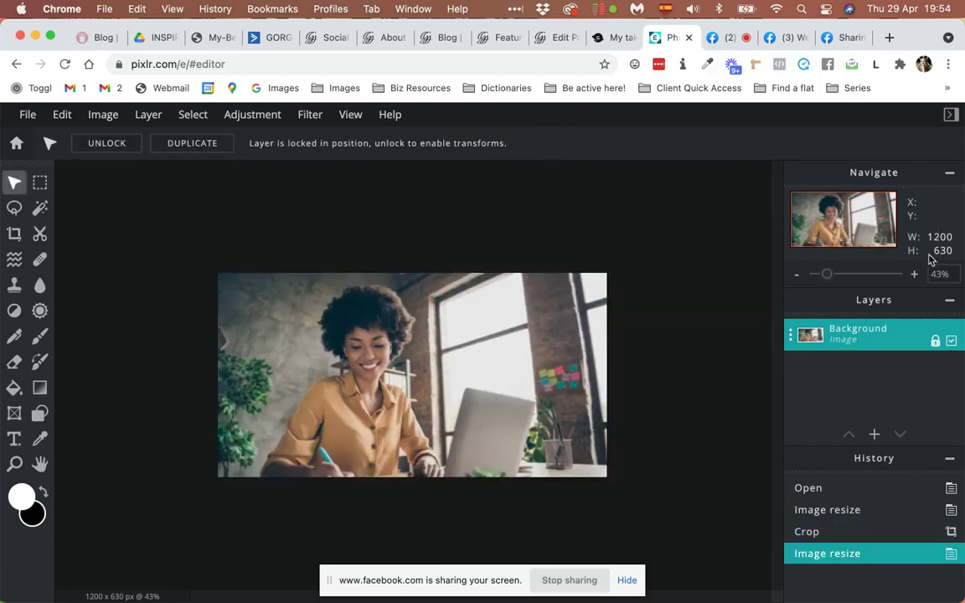
- Save the cropped image from Pixlr E, renamed to Demo, as a download
{"action": "left_click", "coordinate": [28, 117]}
{"action": "left_click", "coordinate": [24, 115]}
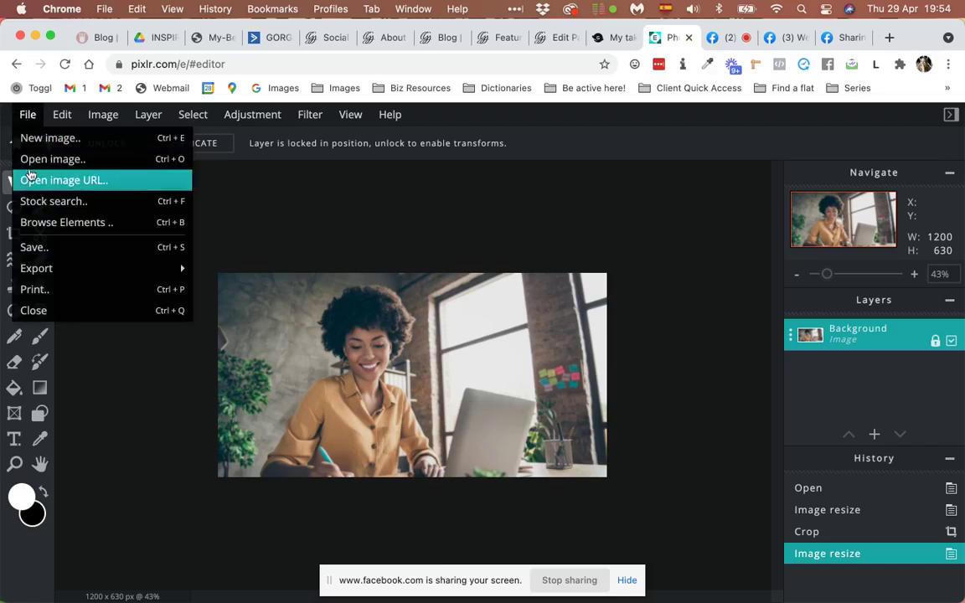
{"action": "left_click", "coordinate": [39, 247]}
{"action": "left_click", "coordinate": [534, 287]}
{"action": "key", "text": "super+a"}
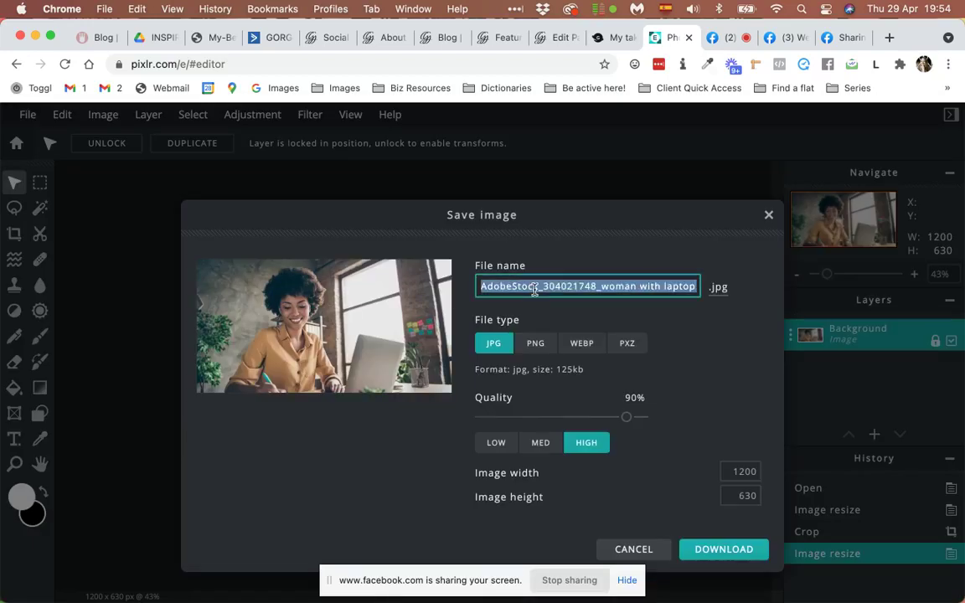
{"action": "type", "text": "Demo"}
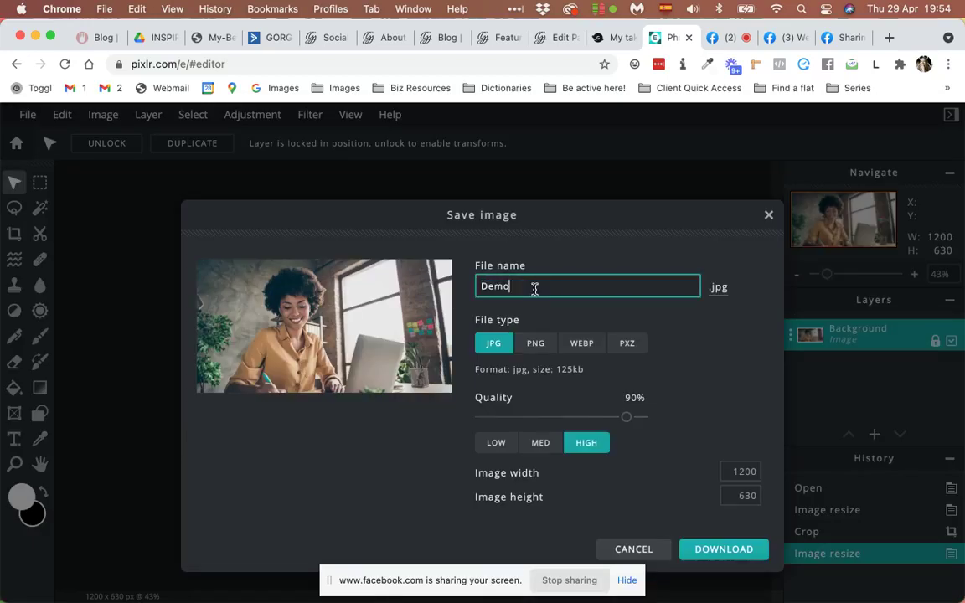
{"action": "left_click", "coordinate": [741, 551]}
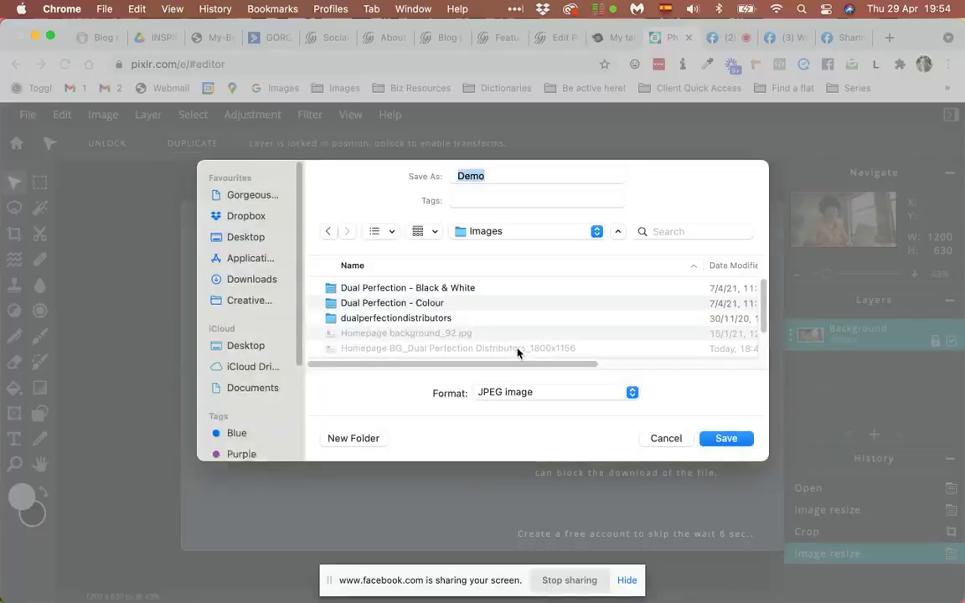
- Store Demo.jpeg in Gorgeous Geek > 10. MasterClasses and check the download's options
{"action": "left_click", "coordinate": [250, 194]}
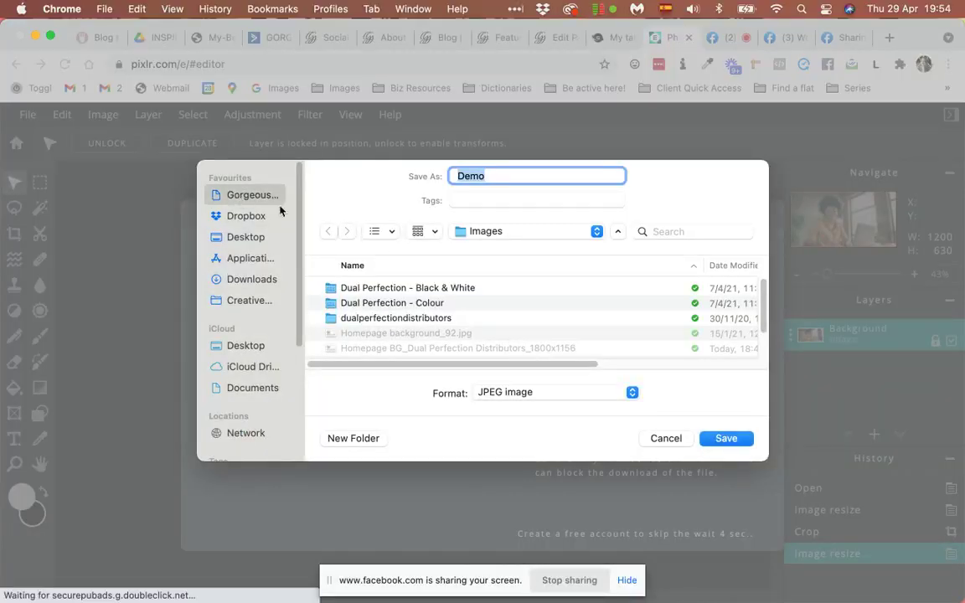
{"action": "scroll", "coordinate": [382, 306], "scroll_direction": "down", "scroll_amount": 4}
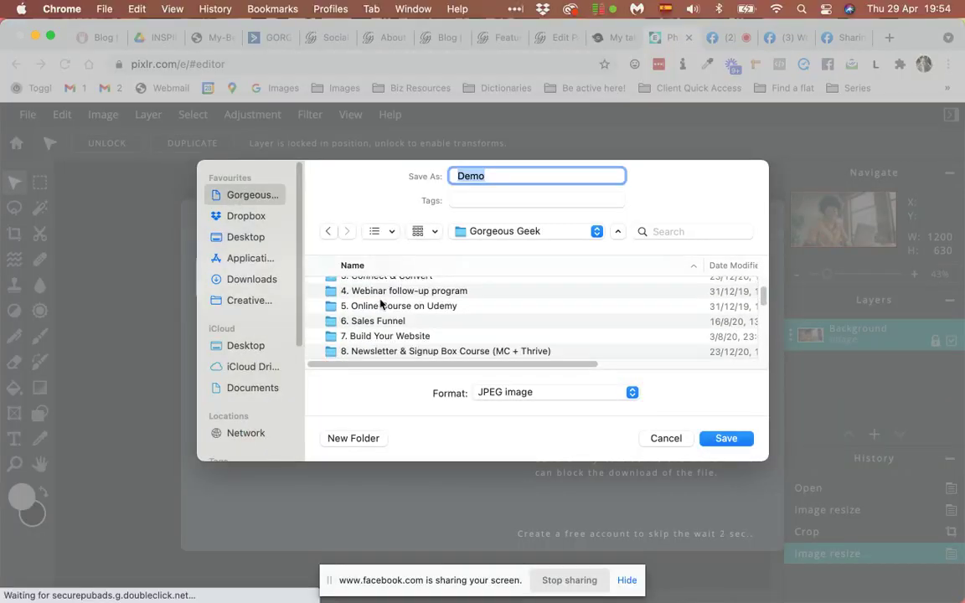
{"action": "scroll", "coordinate": [384, 335], "scroll_direction": "down", "scroll_amount": 2}
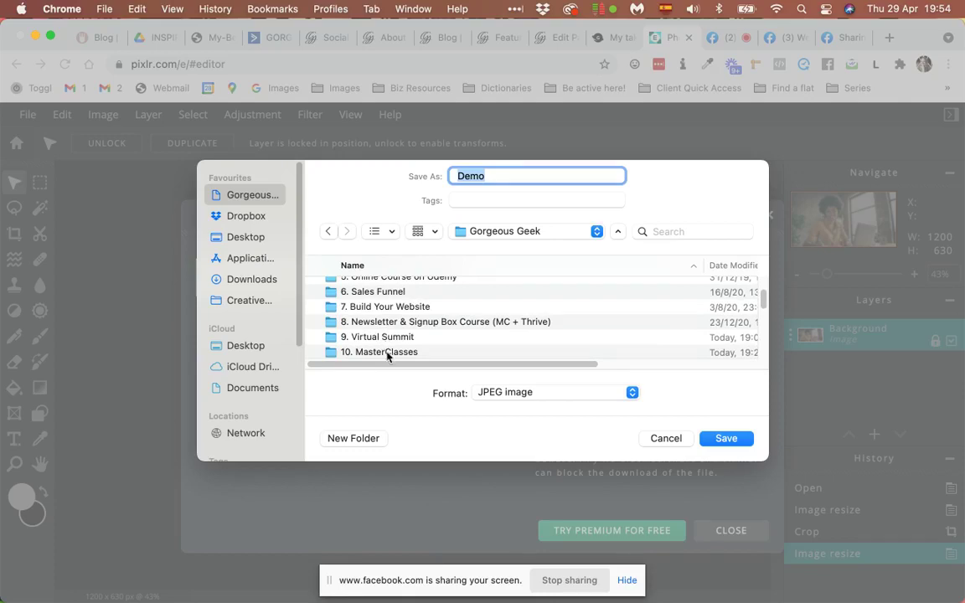
{"action": "double_click", "coordinate": [386, 352]}
{"action": "left_click", "coordinate": [744, 439]}
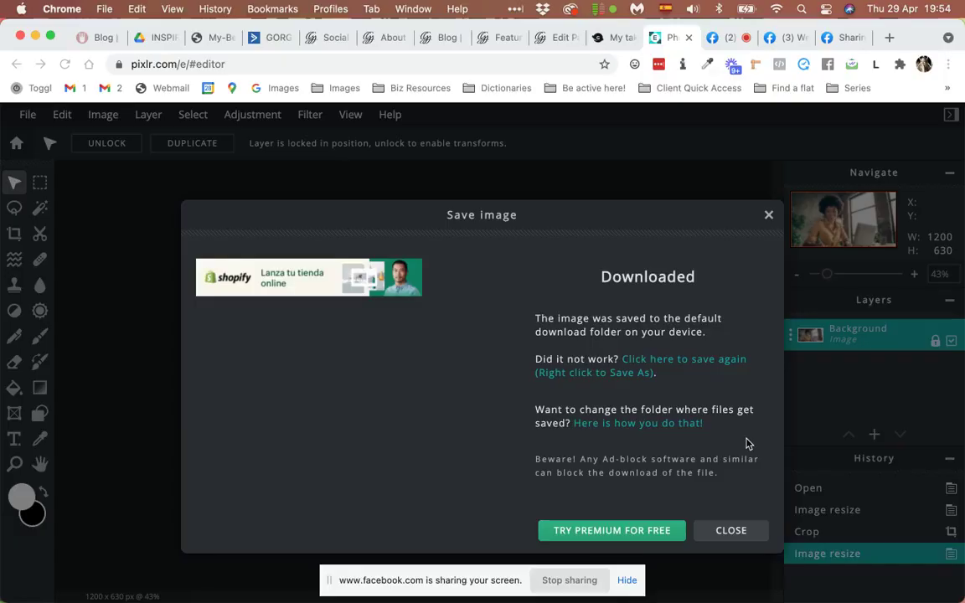
{"action": "left_click", "coordinate": [162, 582]}
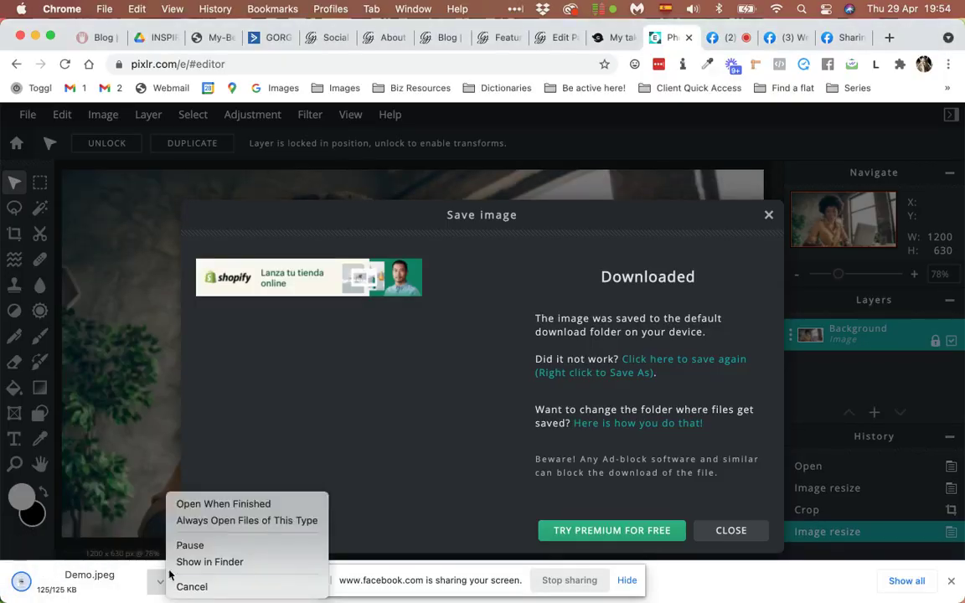
{"action": "left_click", "coordinate": [191, 562]}
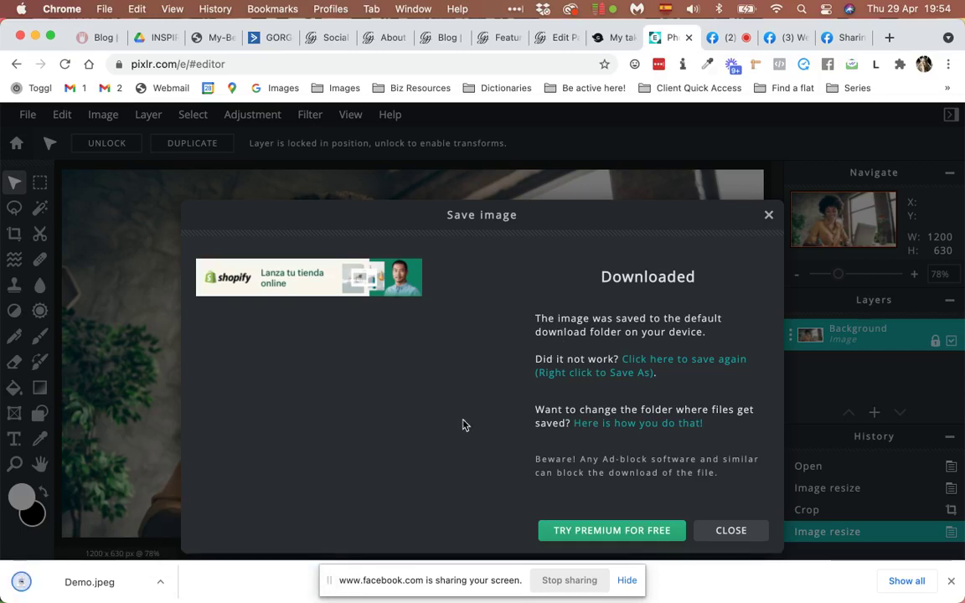
{"action": "left_click", "coordinate": [162, 583]}
{"action": "left_click", "coordinate": [180, 563]}
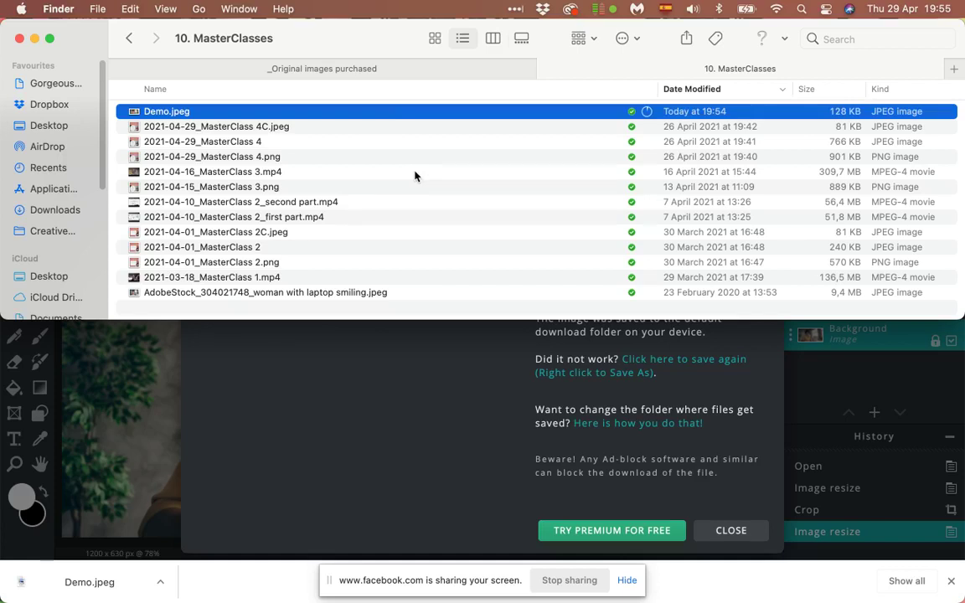
{"action": "left_click", "coordinate": [573, 91]}
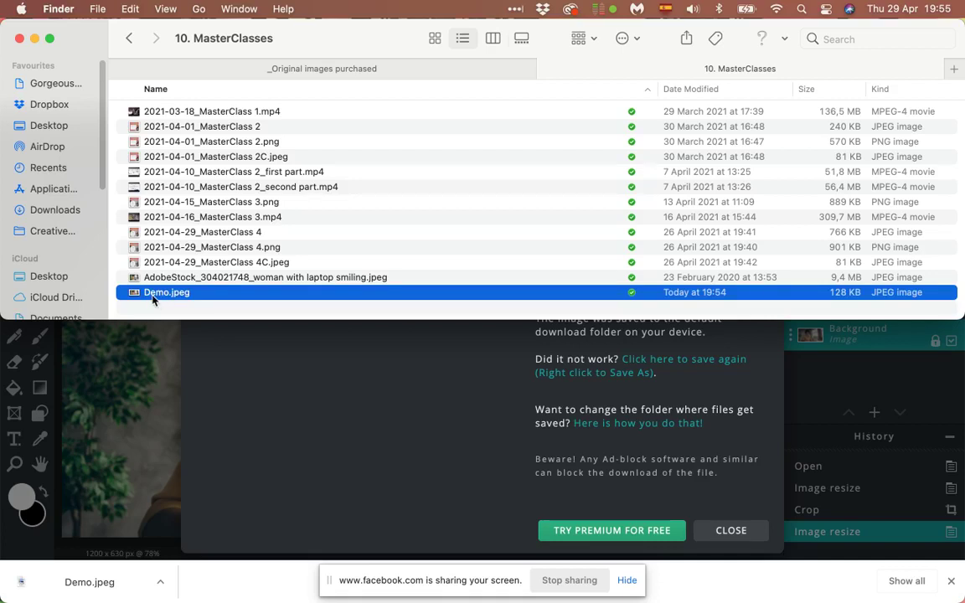
{"action": "left_click", "coordinate": [326, 399]}
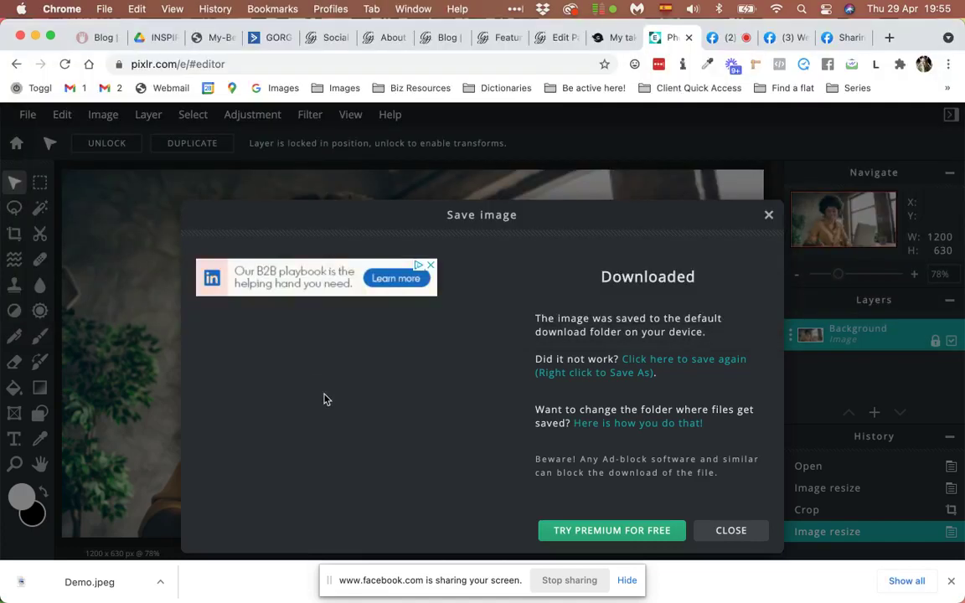
- Discard the Facebook group post, check notifications, and close Live Producer's Share to groups popup
{"action": "left_click", "coordinate": [784, 40]}
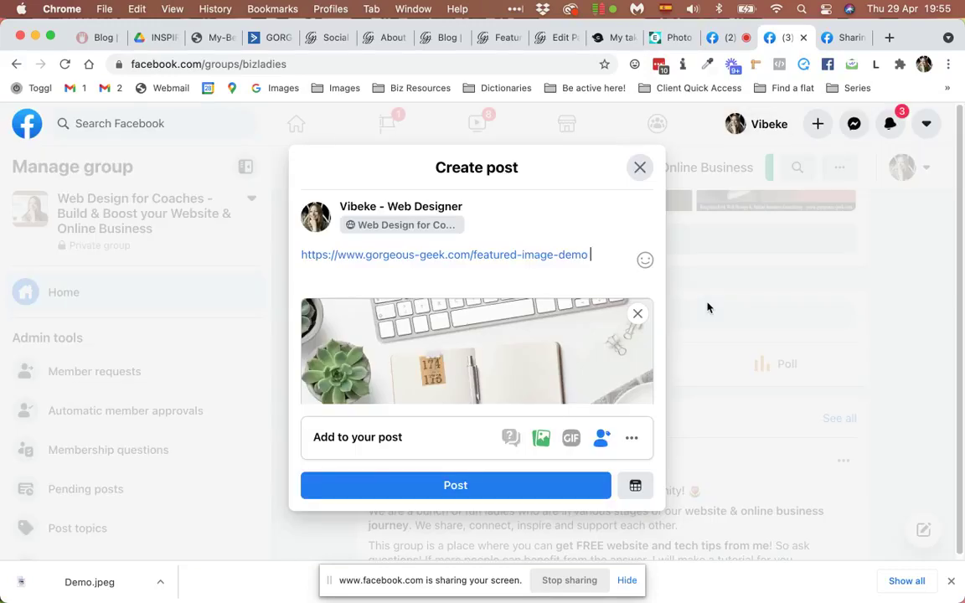
{"action": "left_click", "coordinate": [632, 168]}
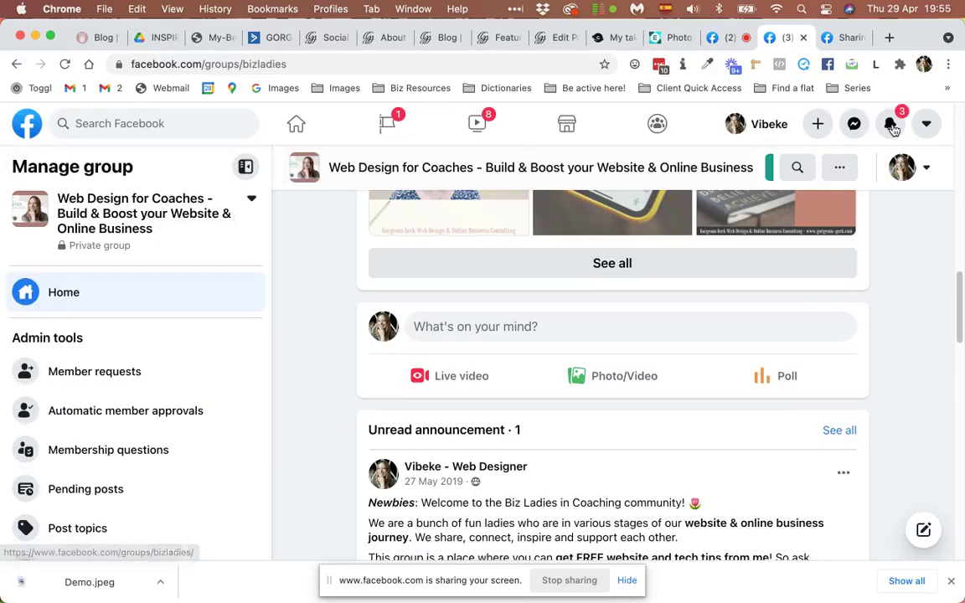
{"action": "left_click", "coordinate": [891, 126]}
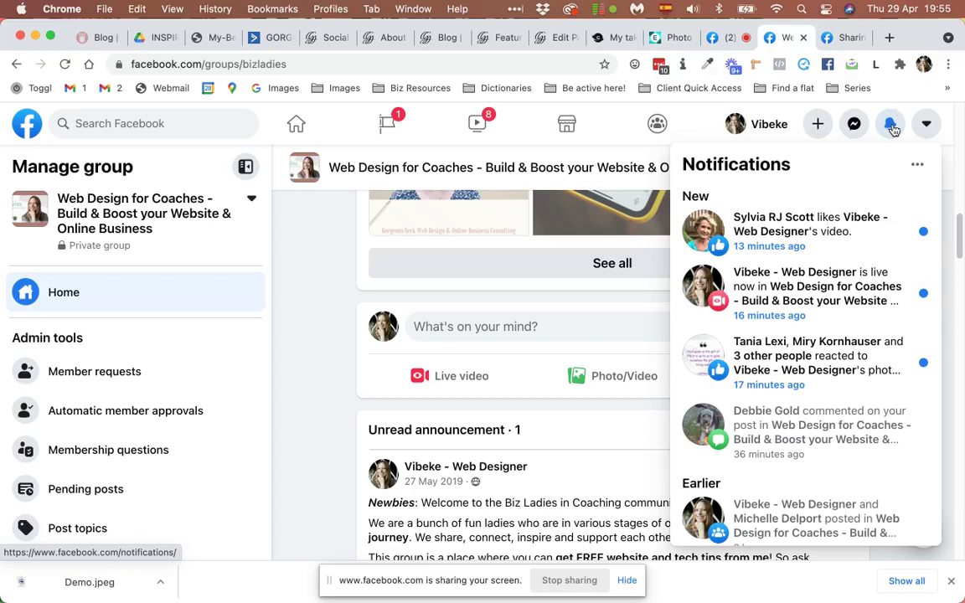
{"action": "left_click", "coordinate": [731, 40]}
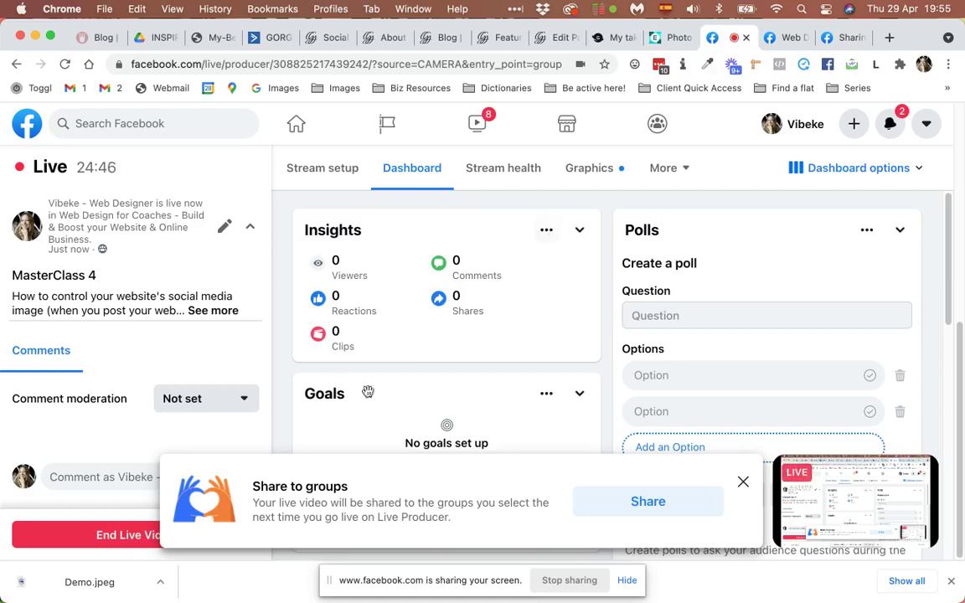
{"action": "left_click", "coordinate": [743, 481]}
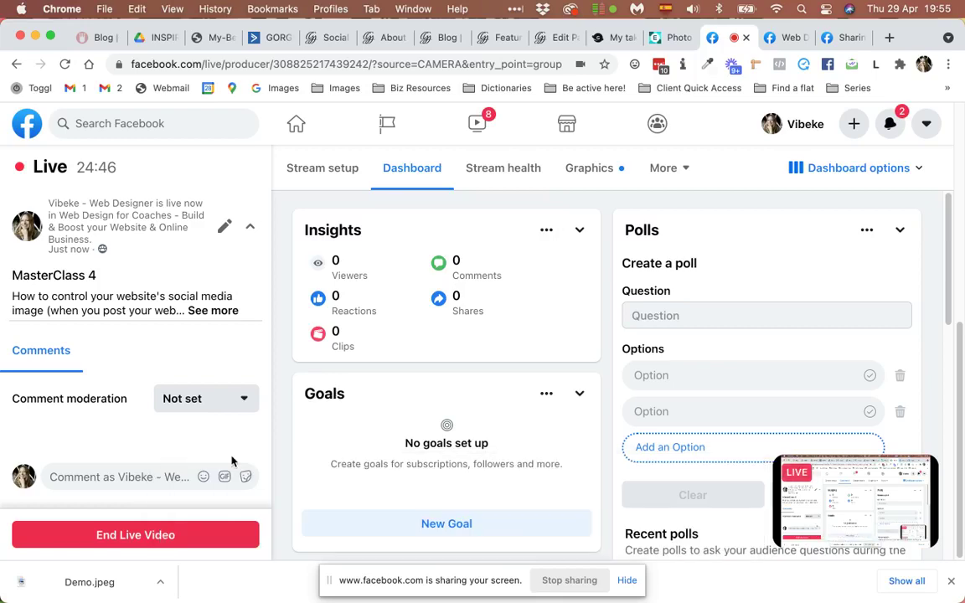